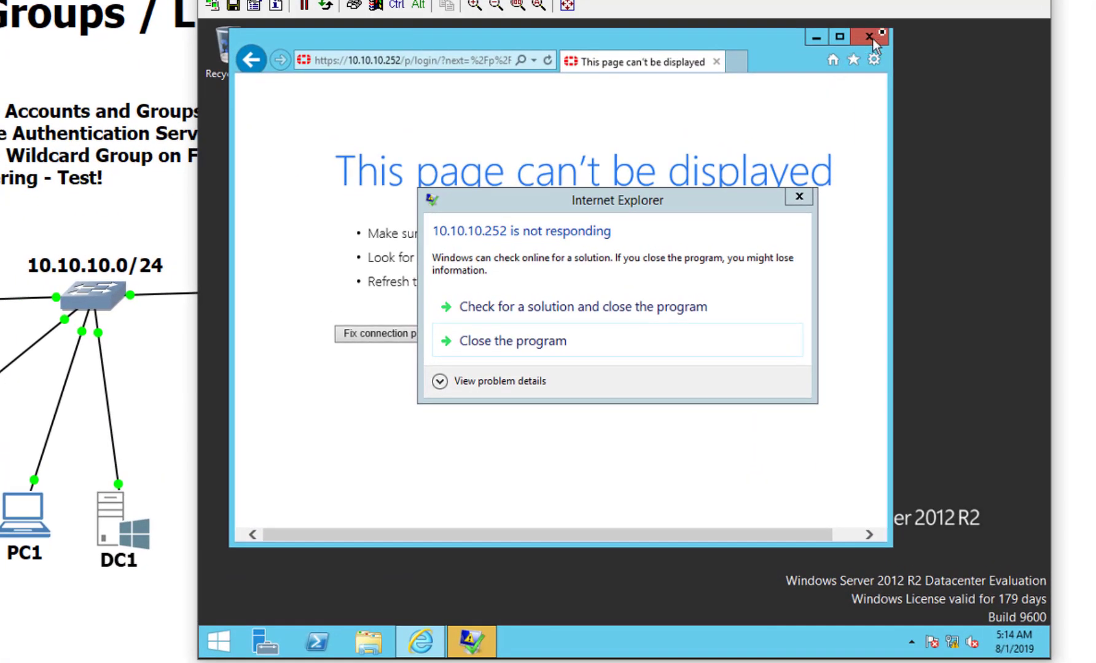
# Step: Force-close the hung browser and launch Active Directory Users and Computers via a Start search for 'users'
pyautogui.click(860, 62)
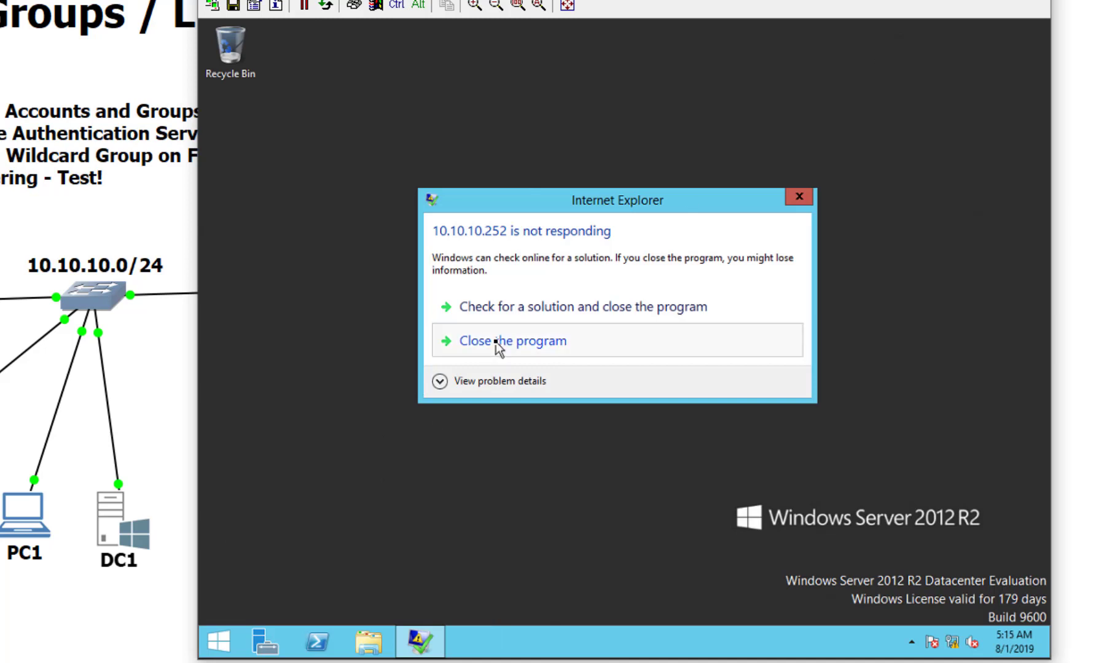
pyautogui.click(501, 342)
pyautogui.click(215, 641)
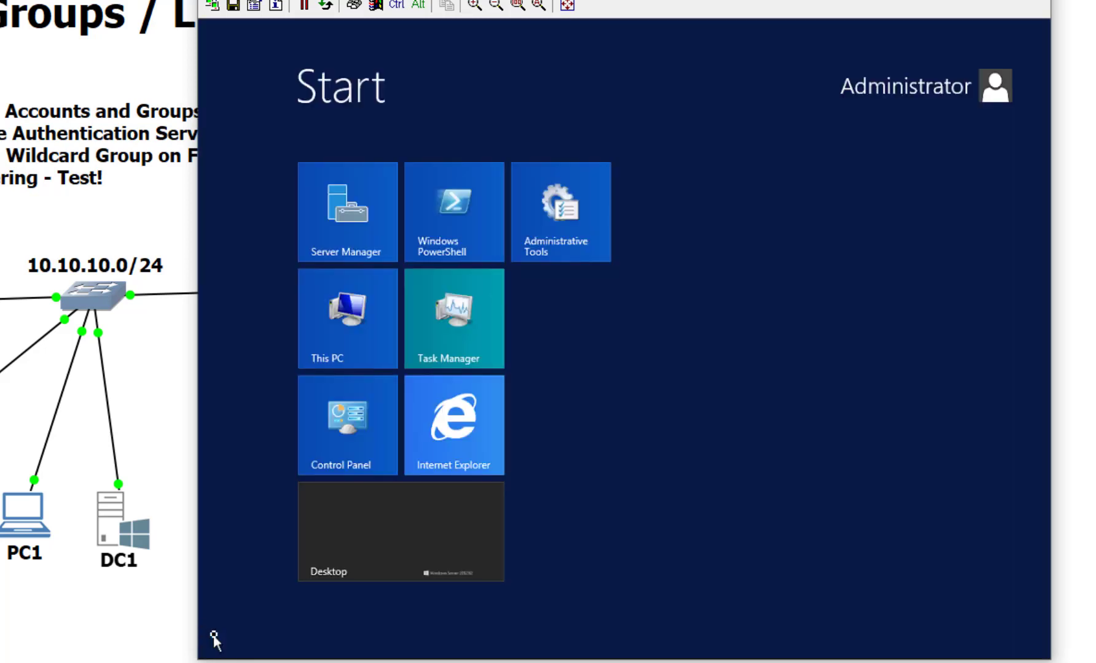
pyautogui.write('users')
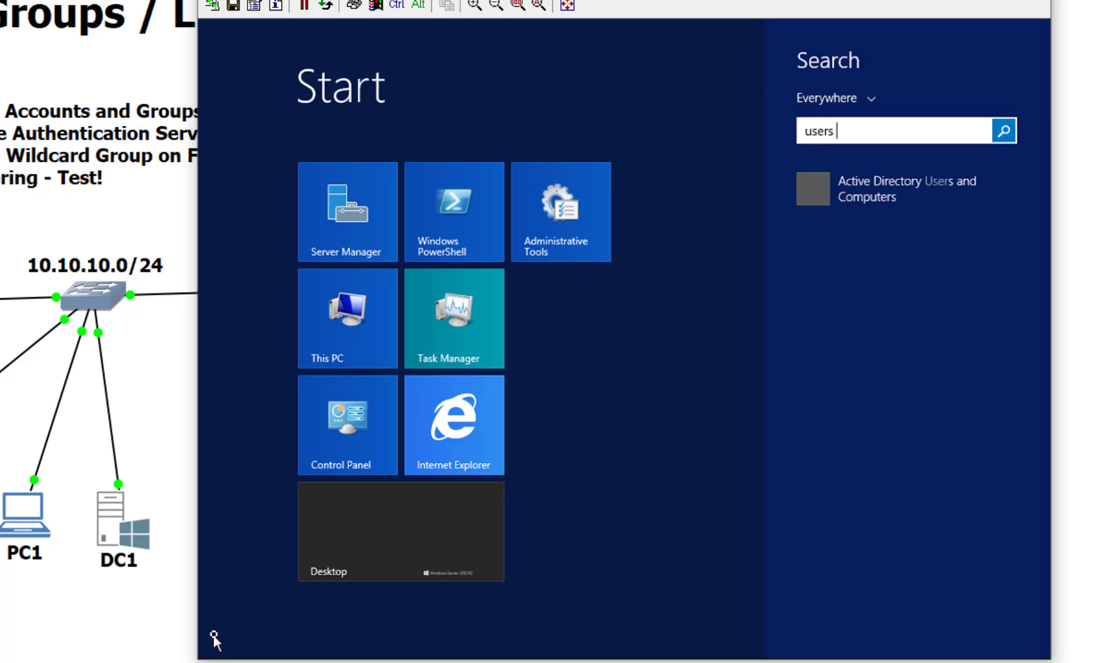
pyautogui.click(864, 203)
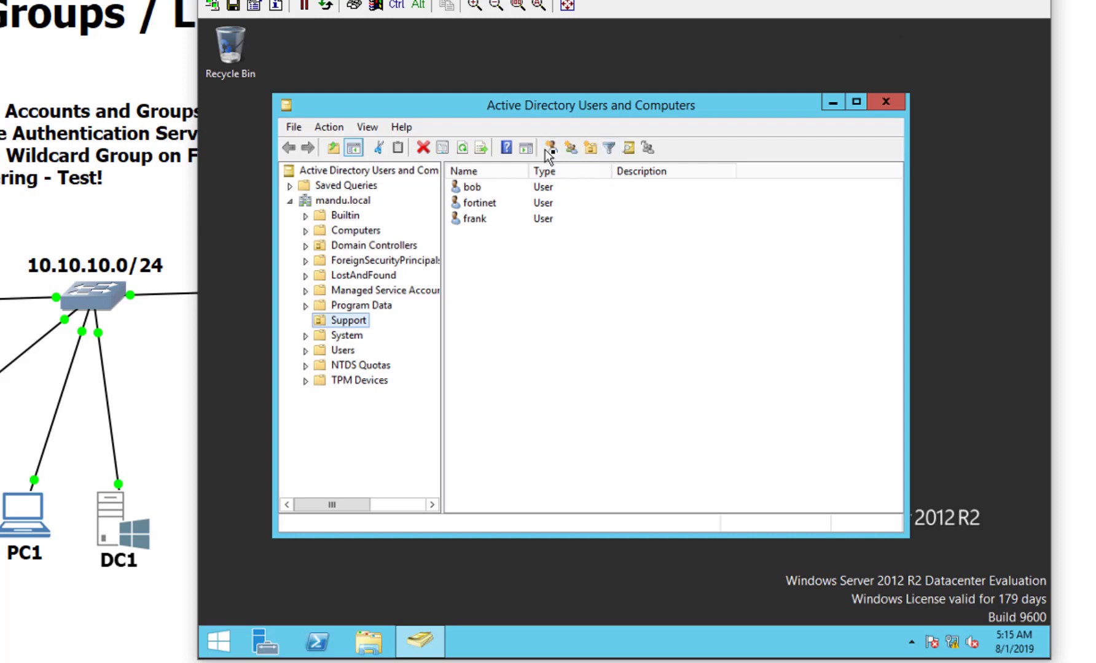
# Step: Create the fortifmg group in the Support OU
pyautogui.click(569, 148)
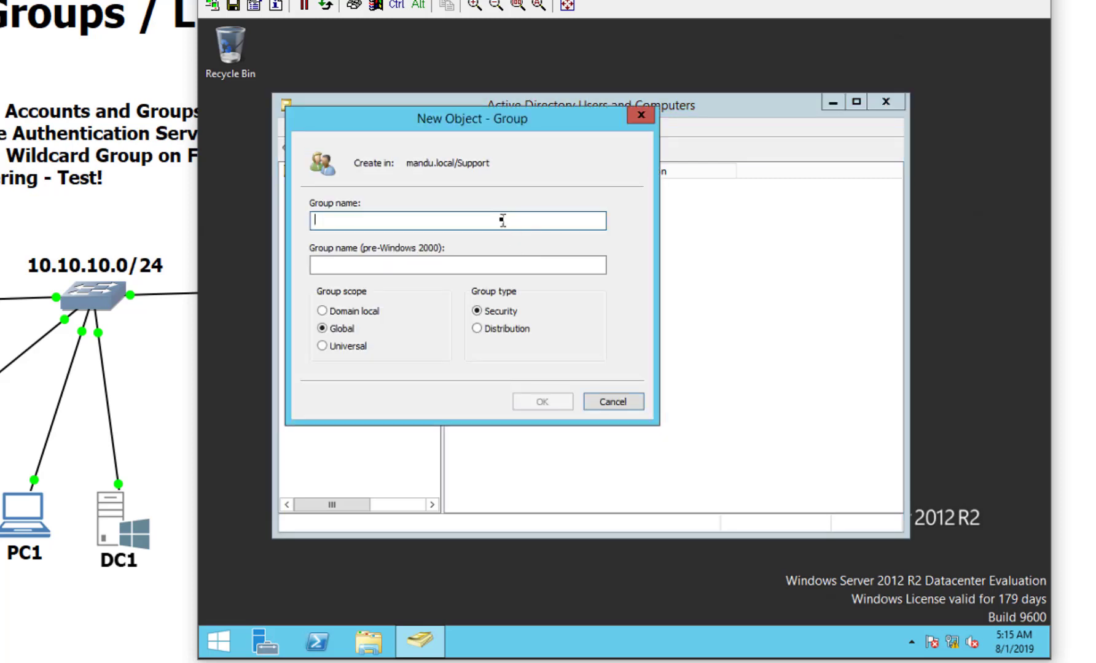
pyautogui.write('forti')
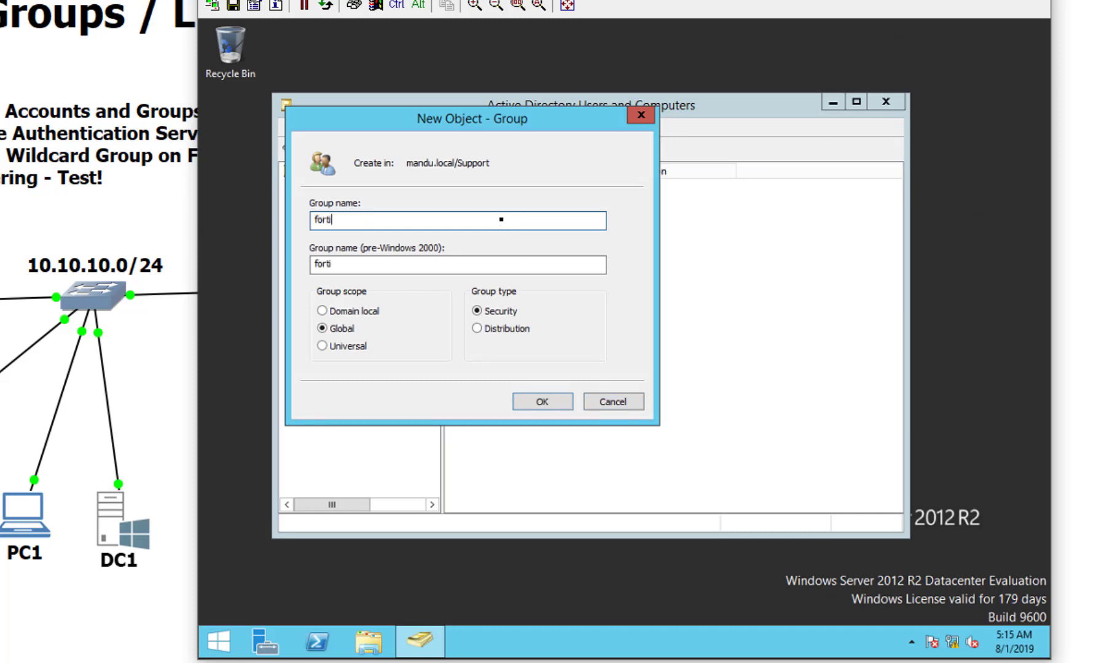
pyautogui.write('fmg')
pyautogui.click(518, 403)
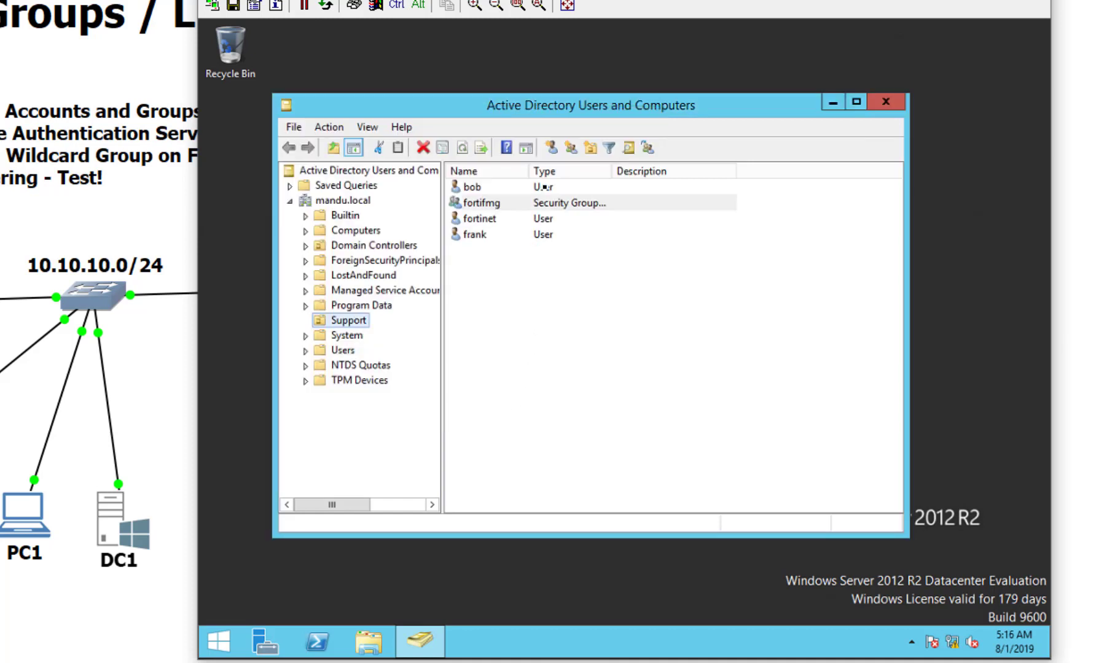
# Step: Create a second group named fortiadmins, correcting the mistyped name
pyautogui.click(570, 152)
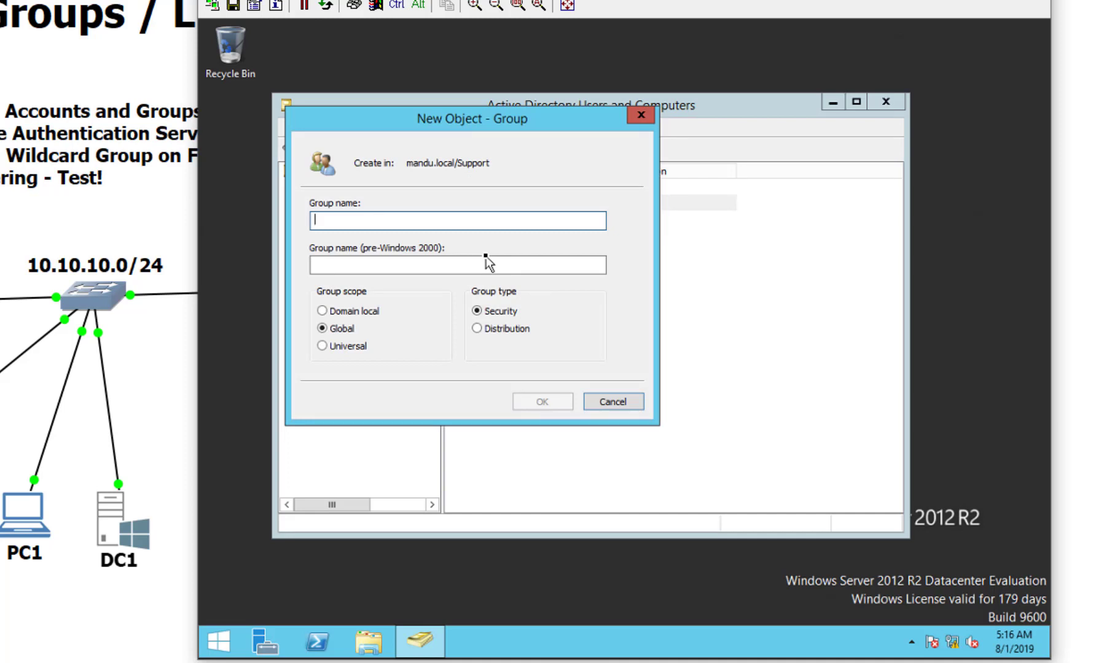
pyautogui.write('fortigate')
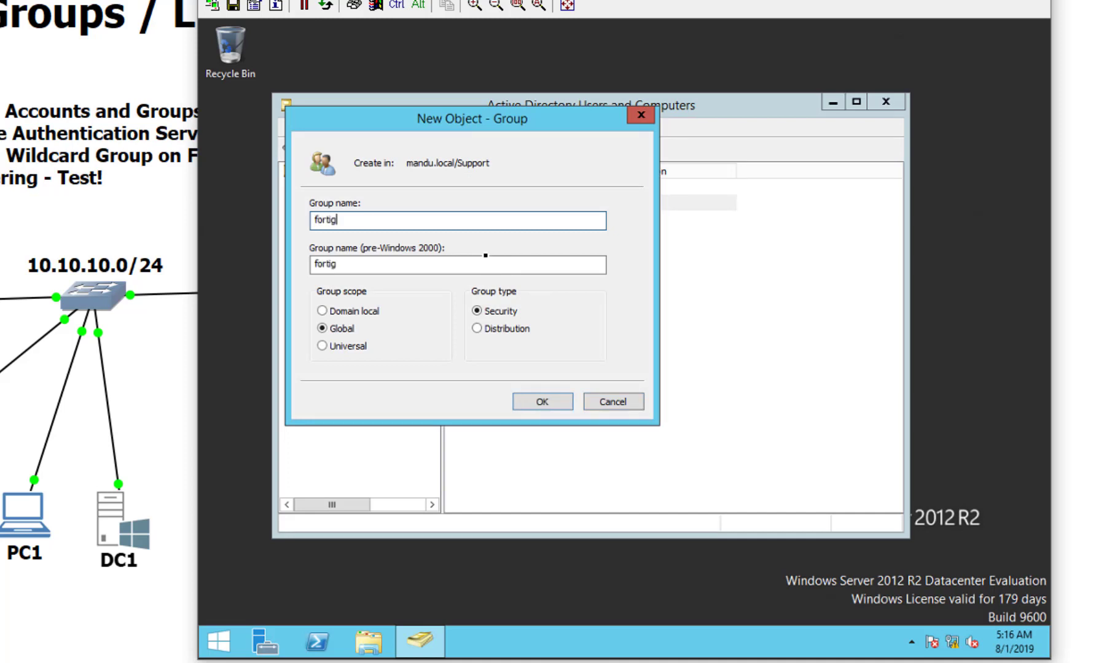
pyautogui.press('BackSpace')
pyautogui.press('BackSpace')
pyautogui.press('BackSpace')
pyautogui.press('BackSpace')
pyautogui.write('admins')
pyautogui.press('Return')
pyautogui.click(502, 326)
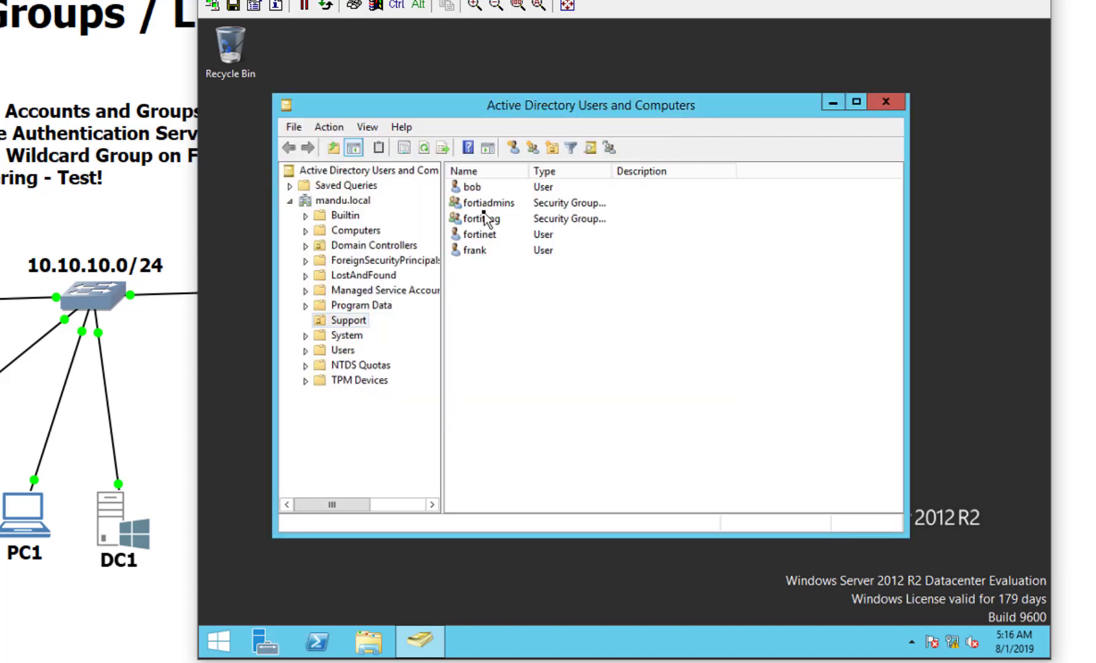
pyautogui.click(501, 218)
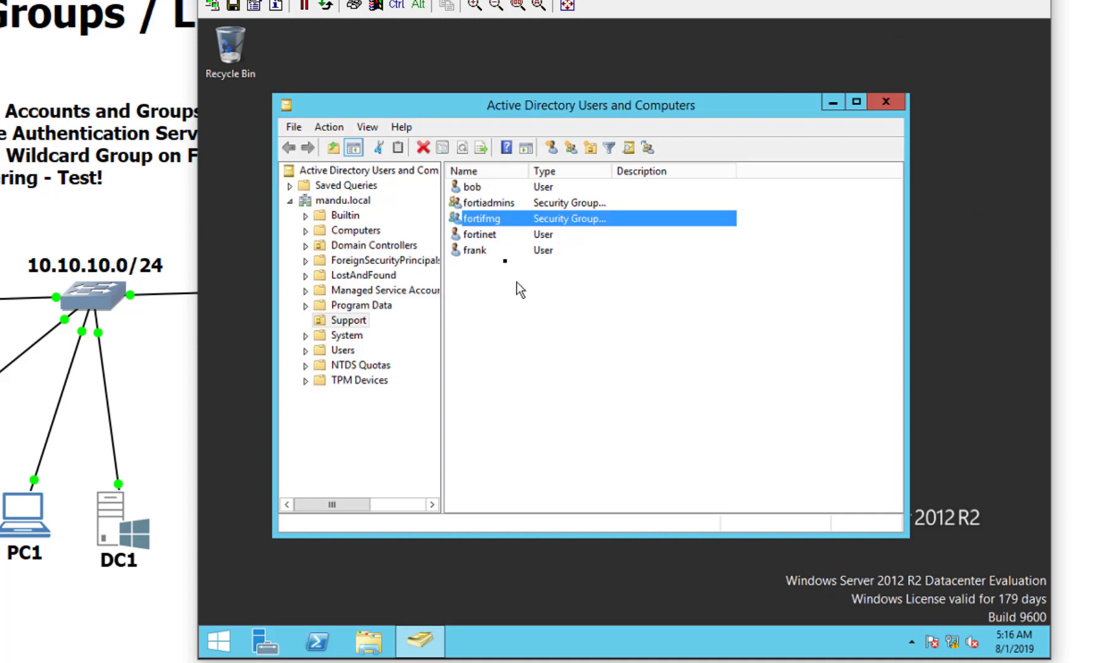
pyautogui.press('Return')
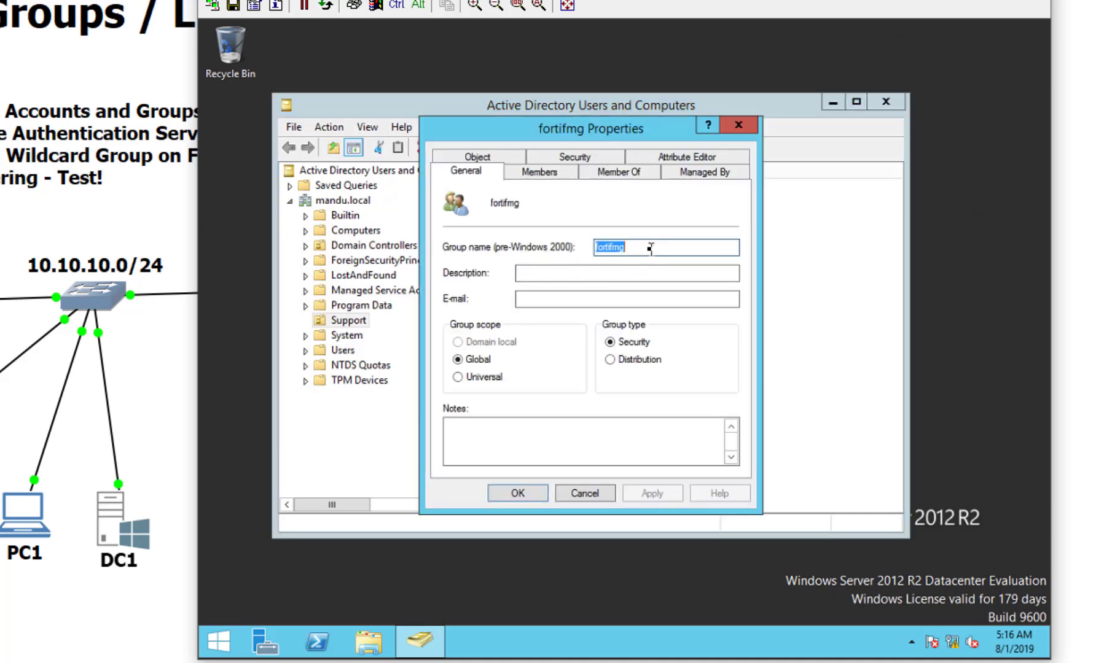
pyautogui.click(650, 248)
pyautogui.click(595, 173)
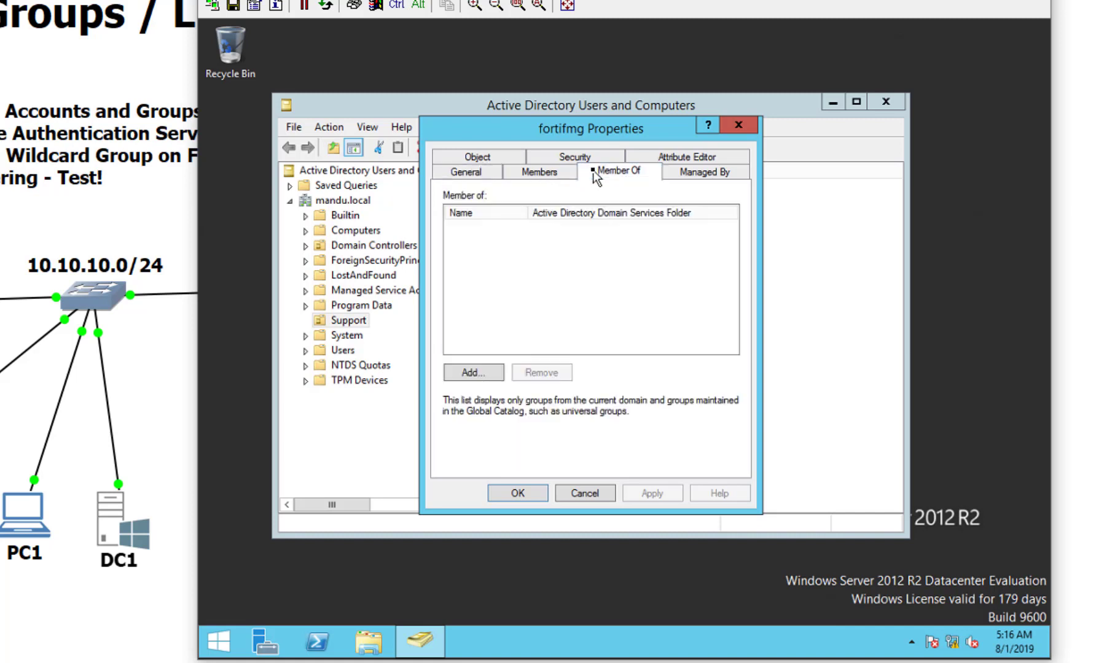
pyautogui.click(464, 373)
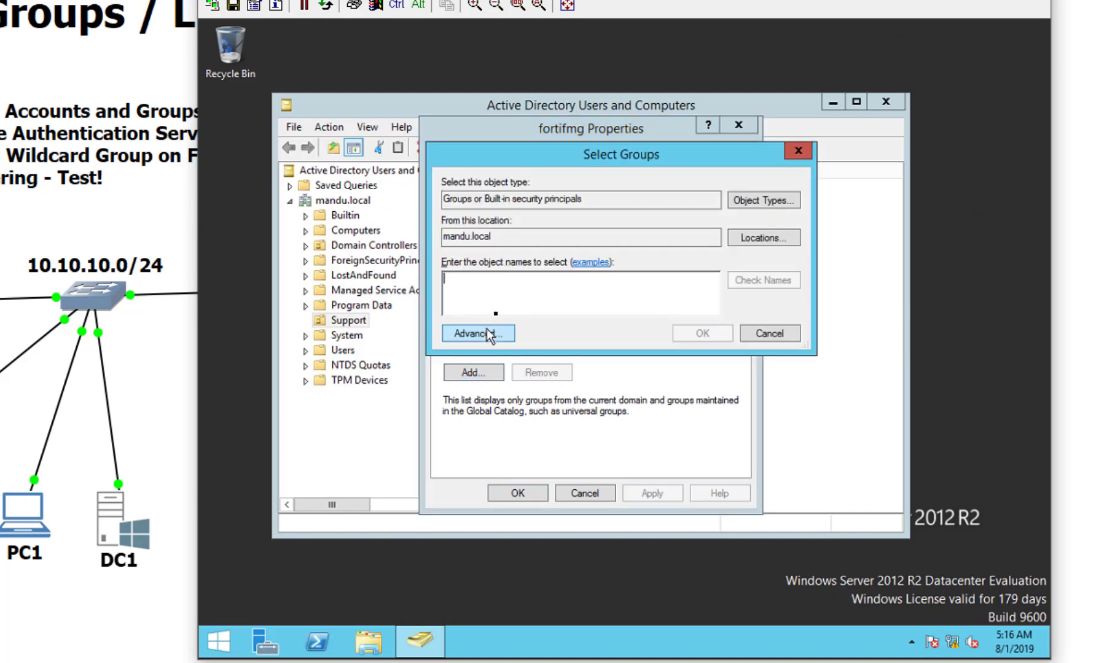
pyautogui.write('forti')
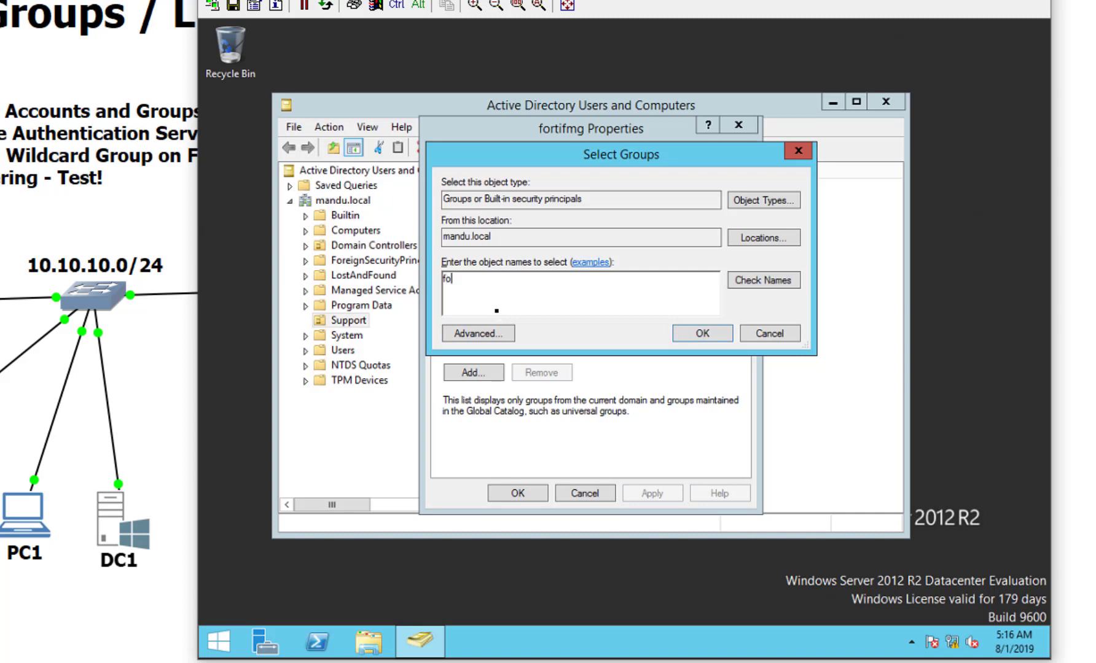
pyautogui.click(742, 283)
pyautogui.click(578, 282)
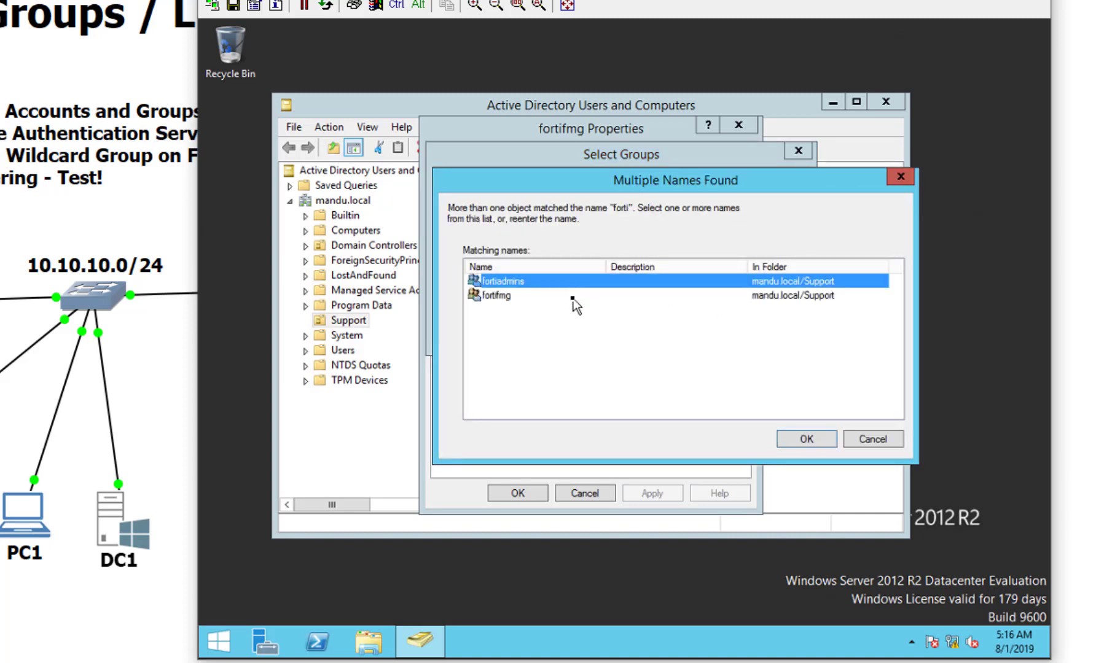
pyautogui.keyDown('shift'); pyautogui.click(578, 295); pyautogui.keyUp('shift')
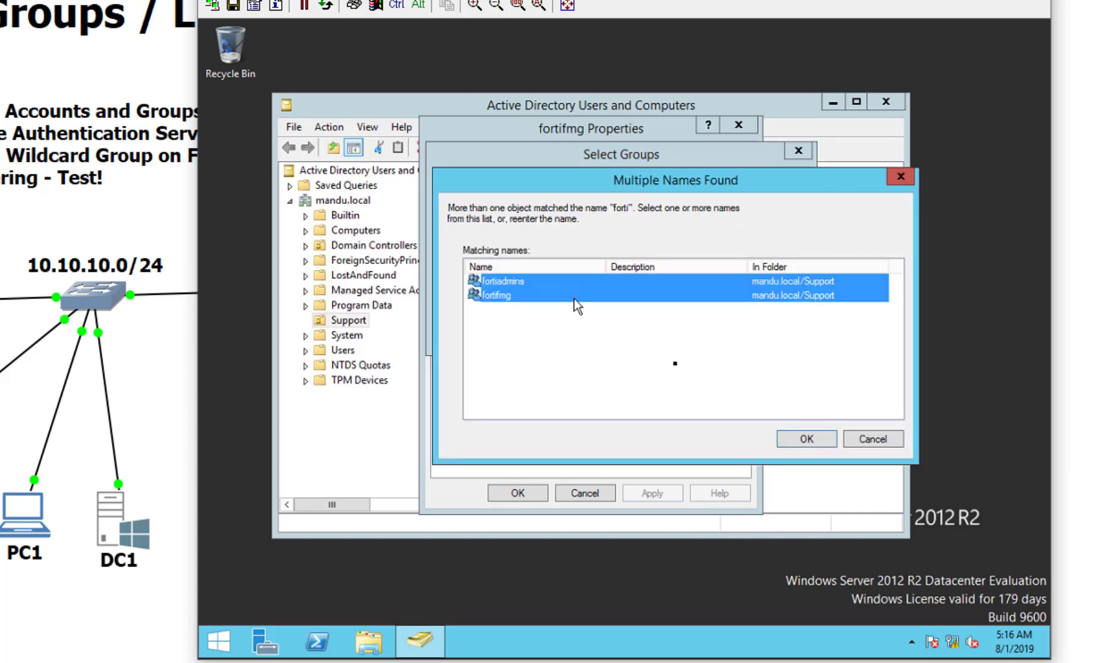
pyautogui.click(779, 441)
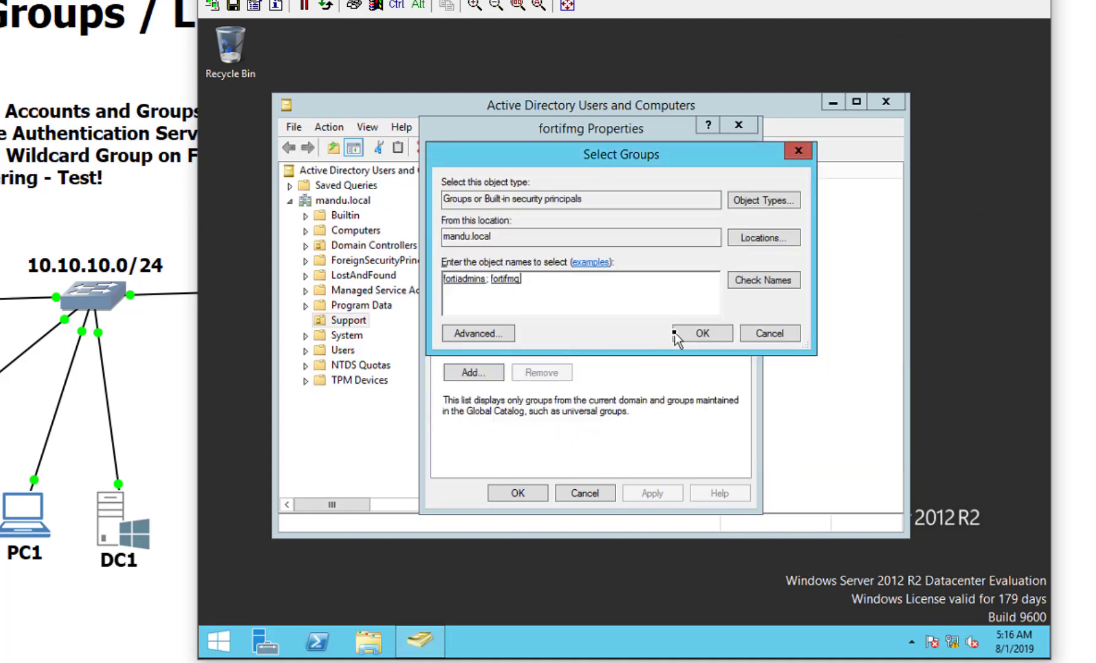
pyautogui.click(680, 338)
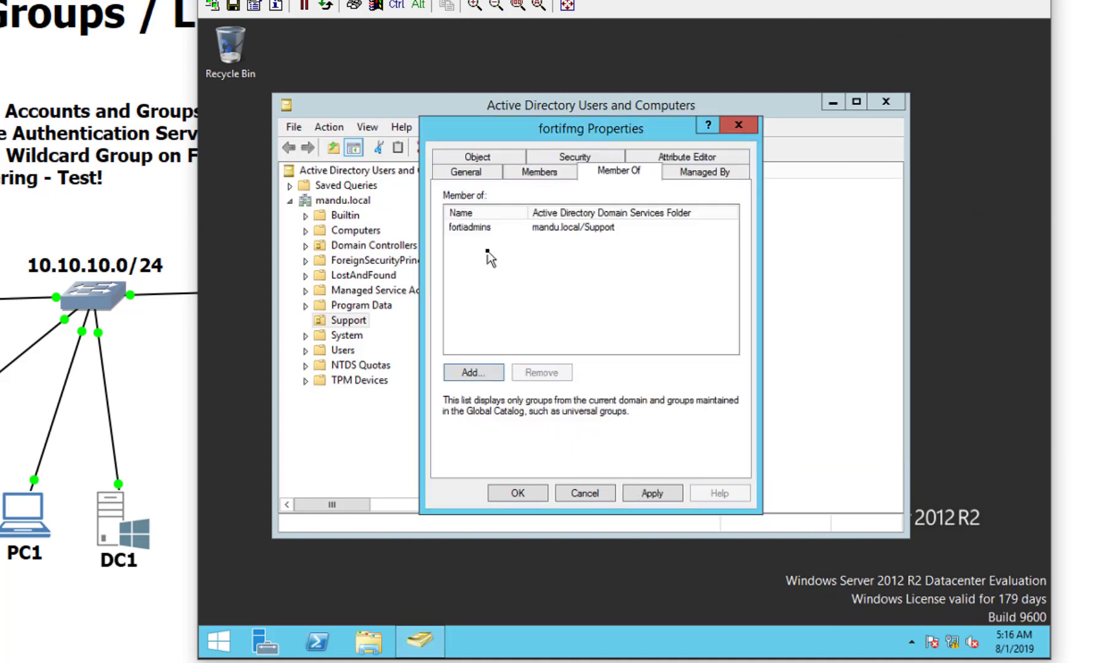
pyautogui.click(486, 228)
pyautogui.click(486, 257)
pyautogui.click(485, 371)
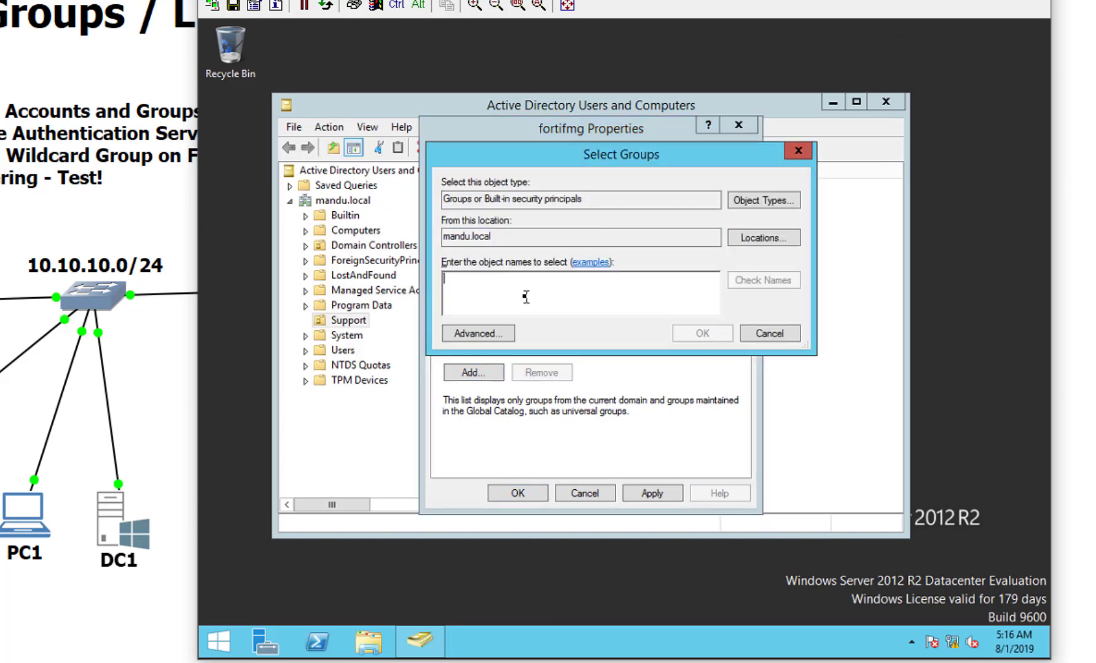
pyautogui.write('forti')
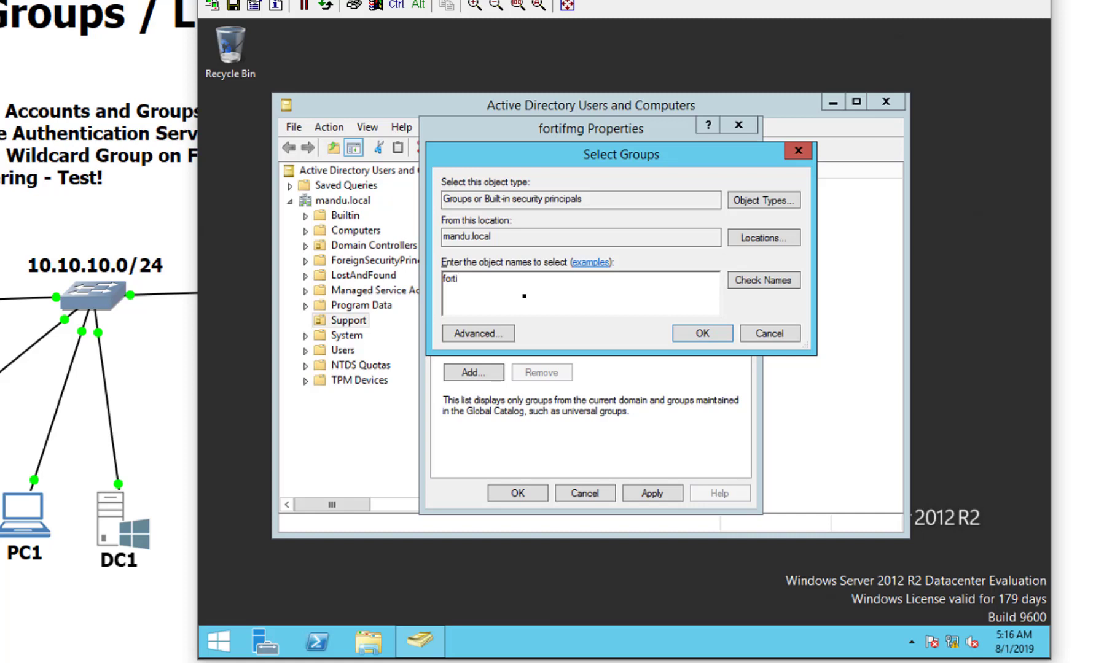
pyautogui.click(739, 283)
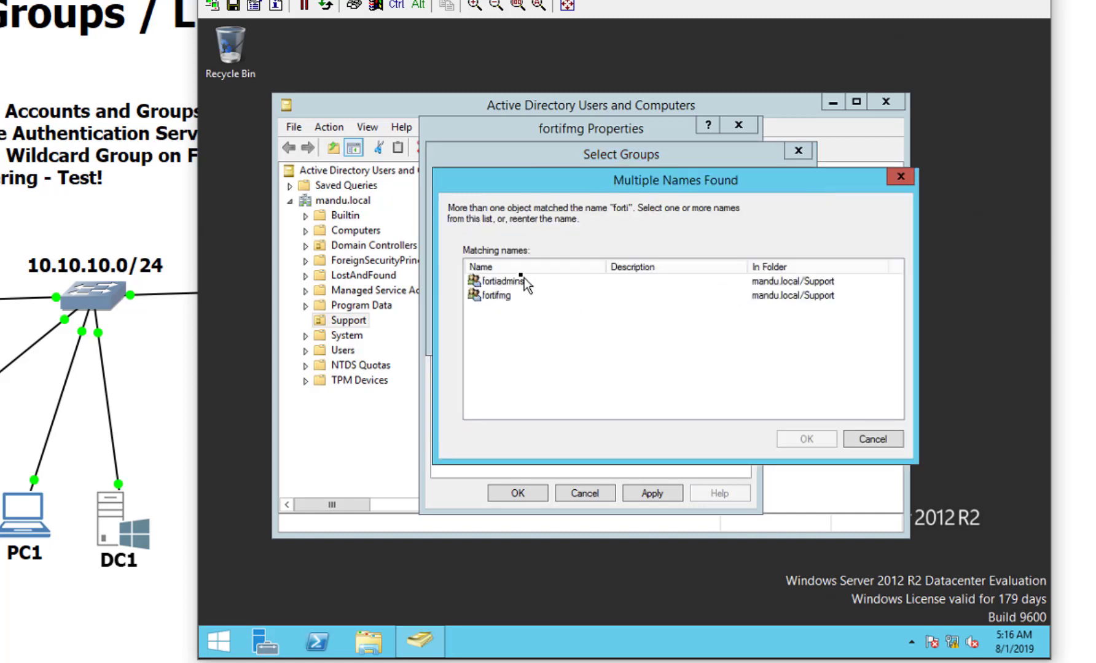
pyautogui.click(523, 306)
pyautogui.click(787, 439)
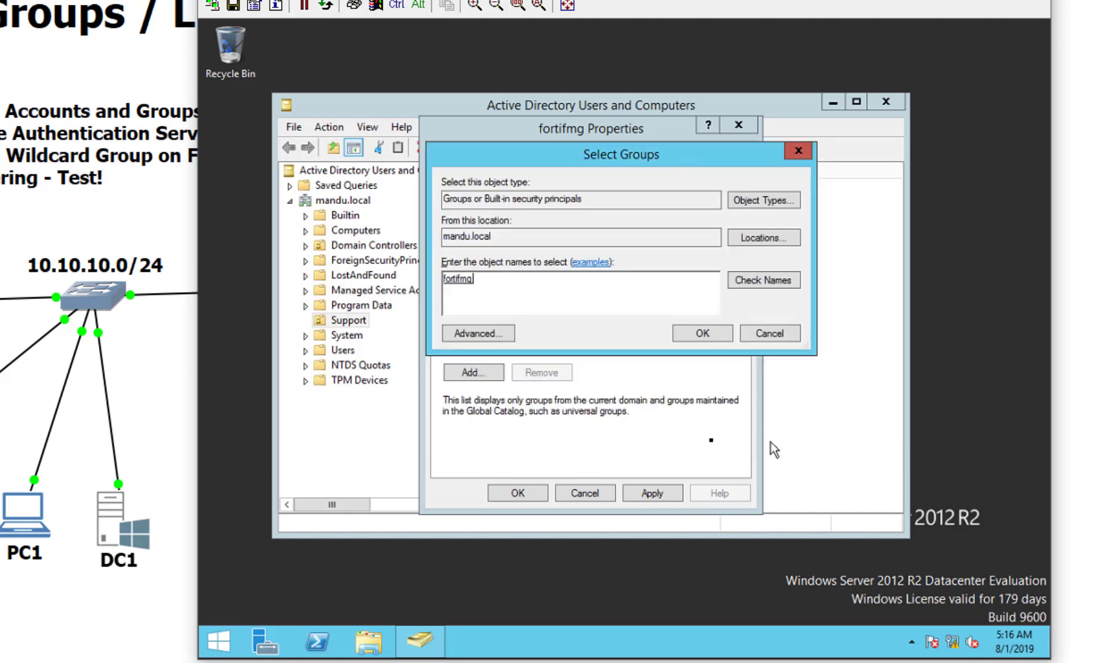
pyautogui.click(701, 339)
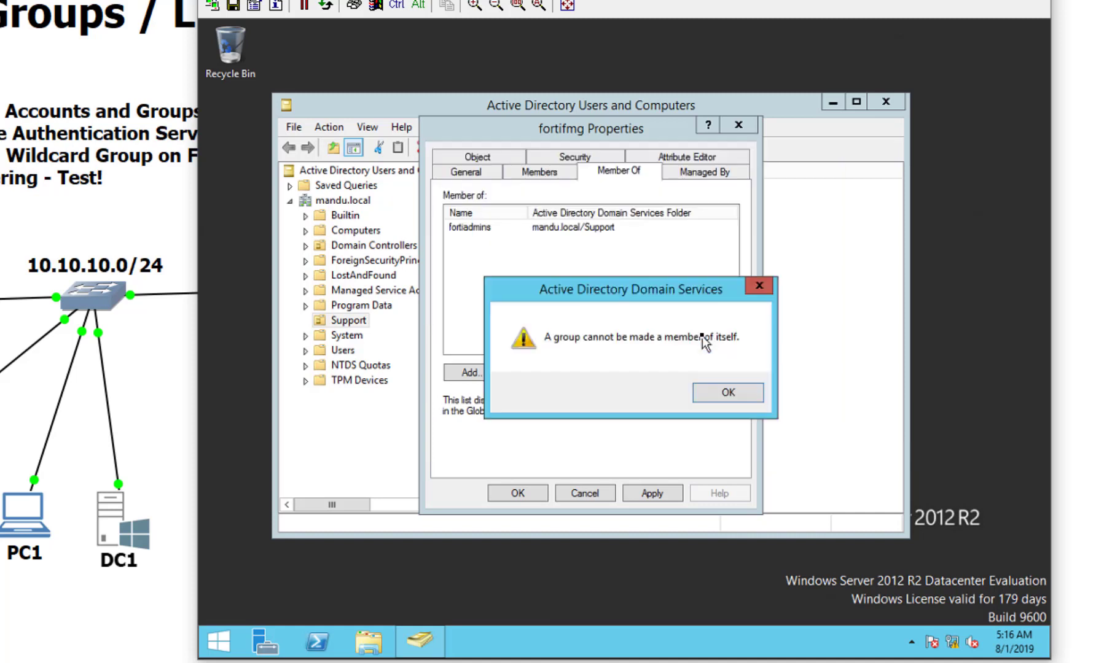
pyautogui.click(710, 396)
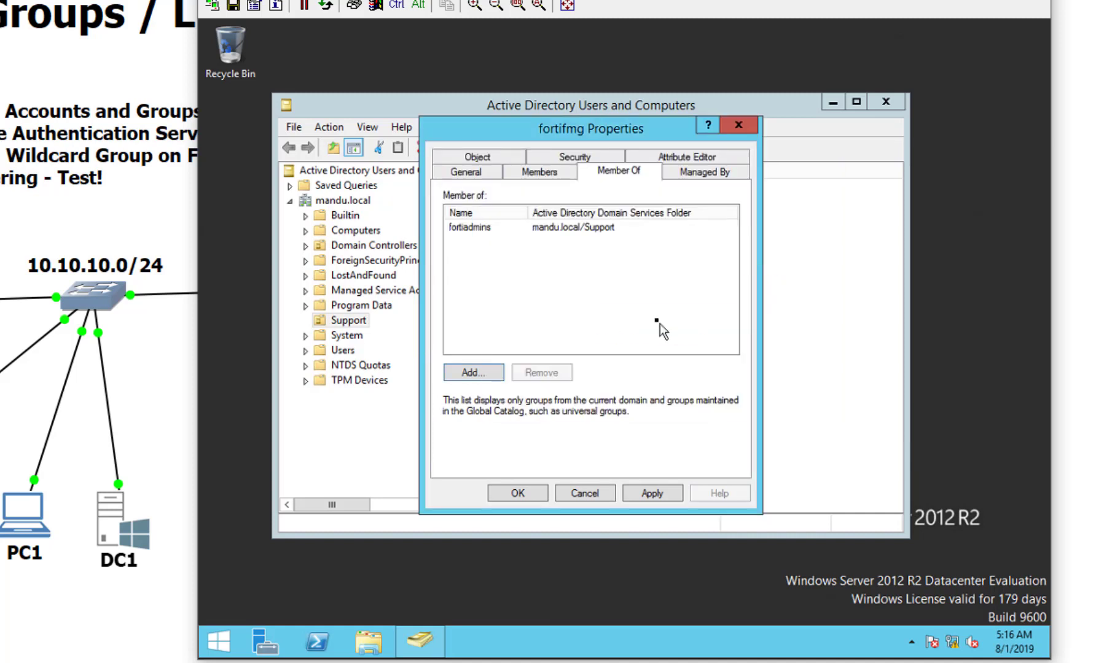
pyautogui.click(590, 228)
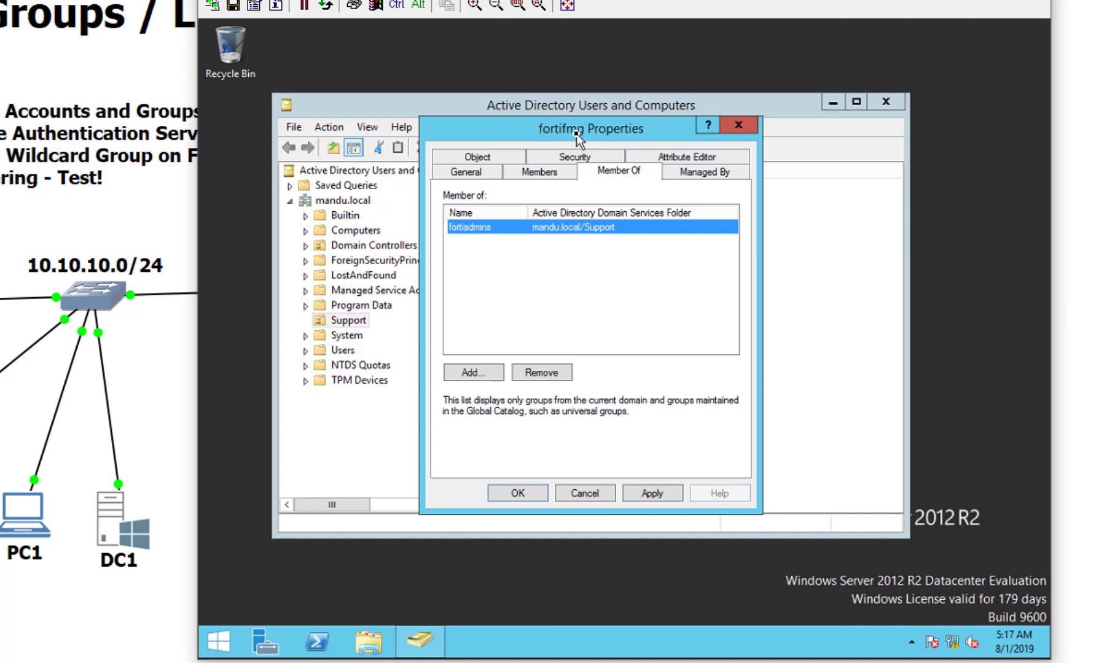
pyautogui.click(556, 372)
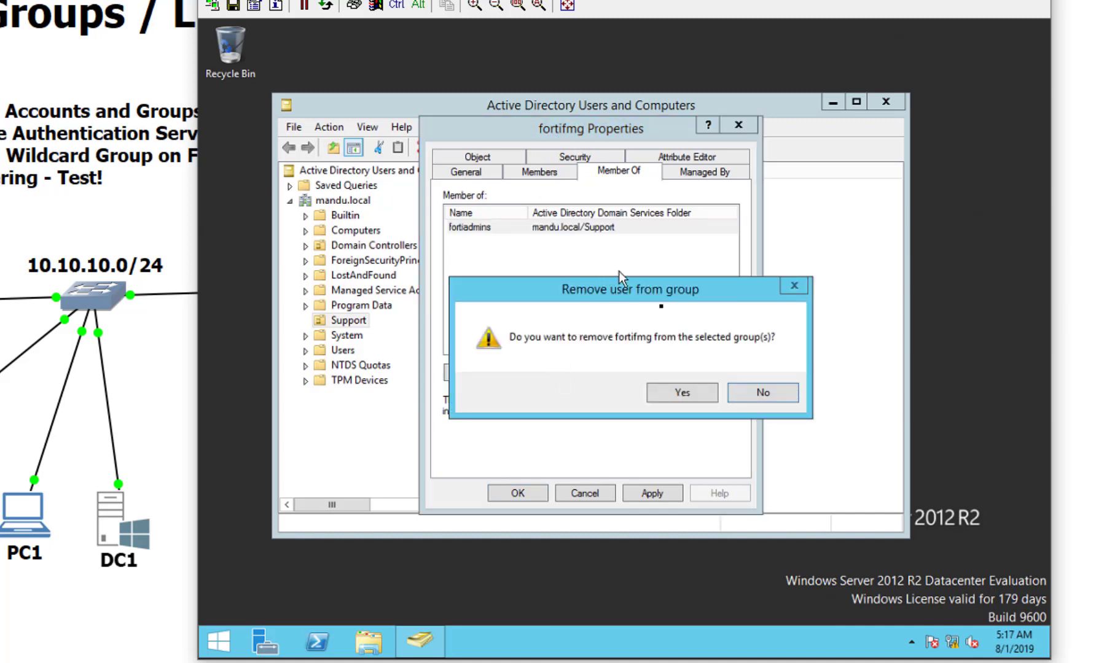
pyautogui.click(680, 387)
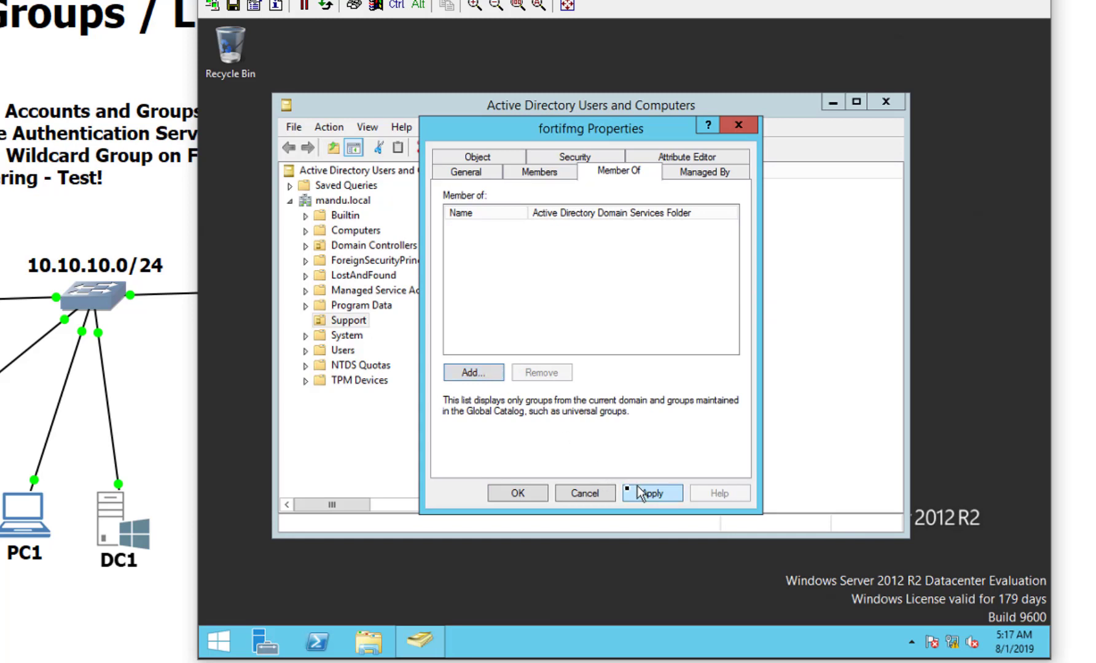
pyautogui.click(608, 488)
# Step: Try adding frank through fortifmg's Member Of tab, then cancel when the name isn't found
pyautogui.click(625, 387)
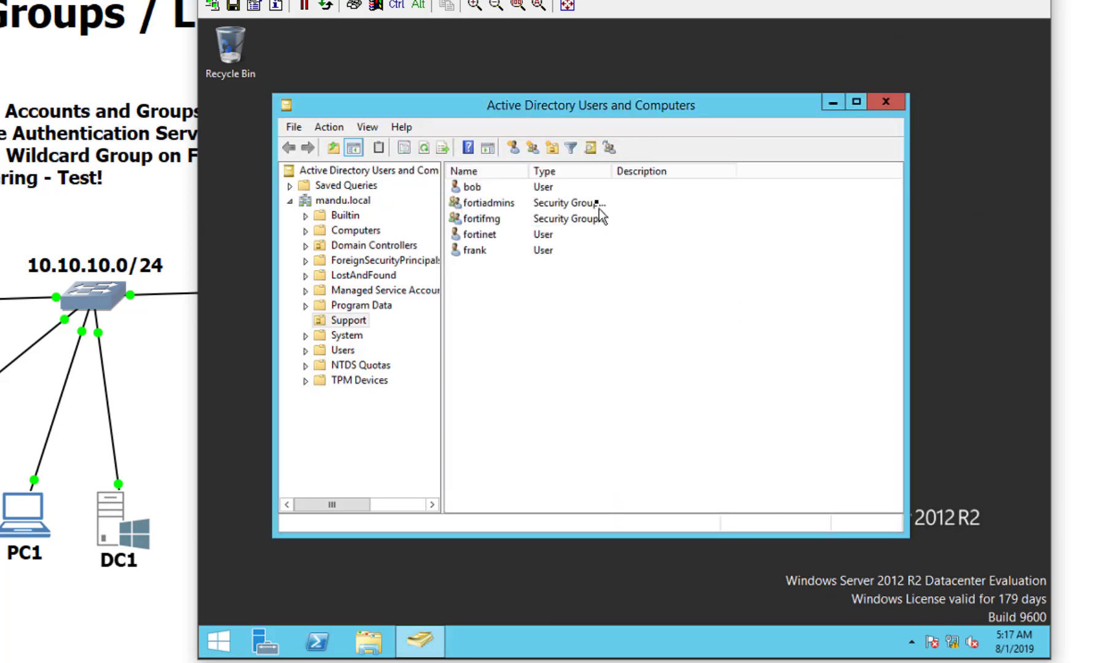
pyautogui.doubleClick(507, 218)
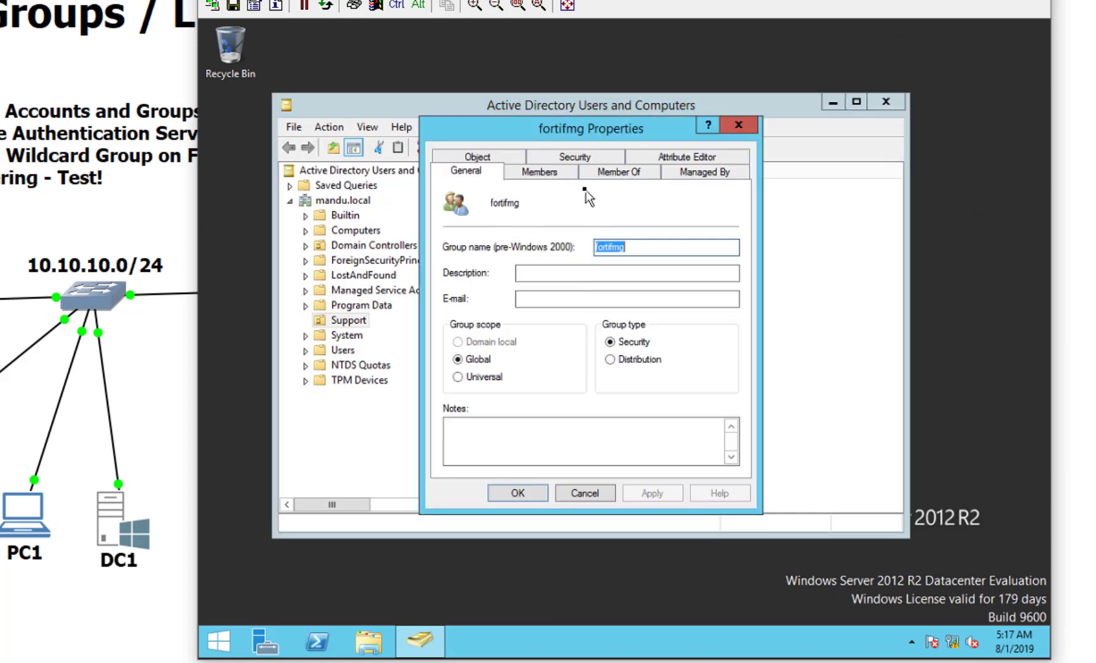
pyautogui.click(604, 178)
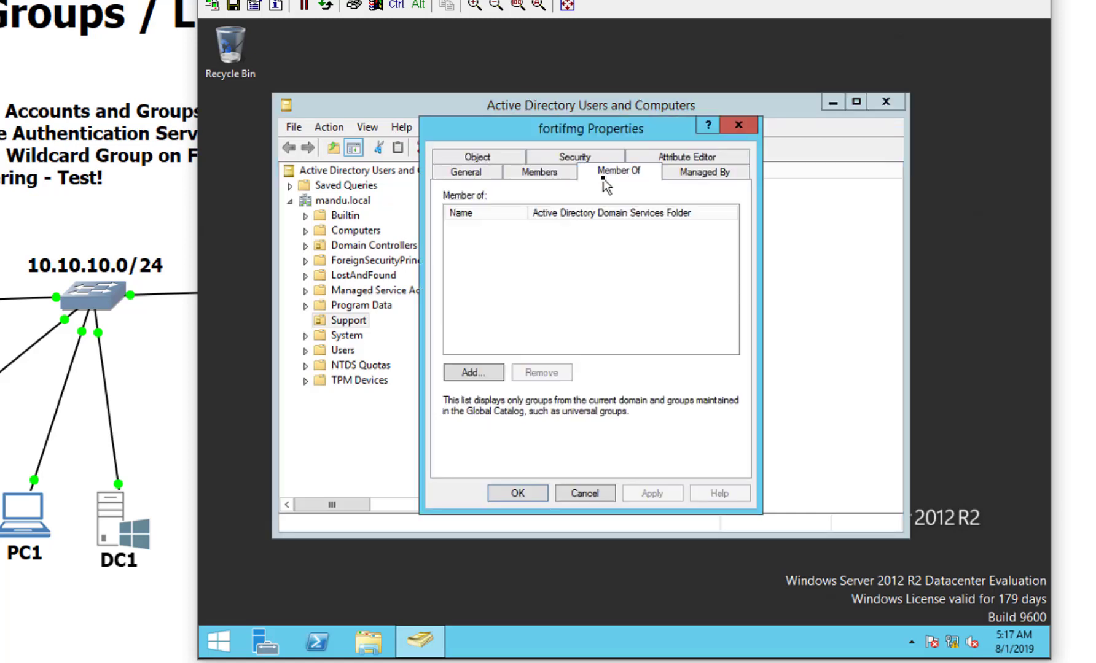
pyautogui.click(479, 377)
pyautogui.write('fr')
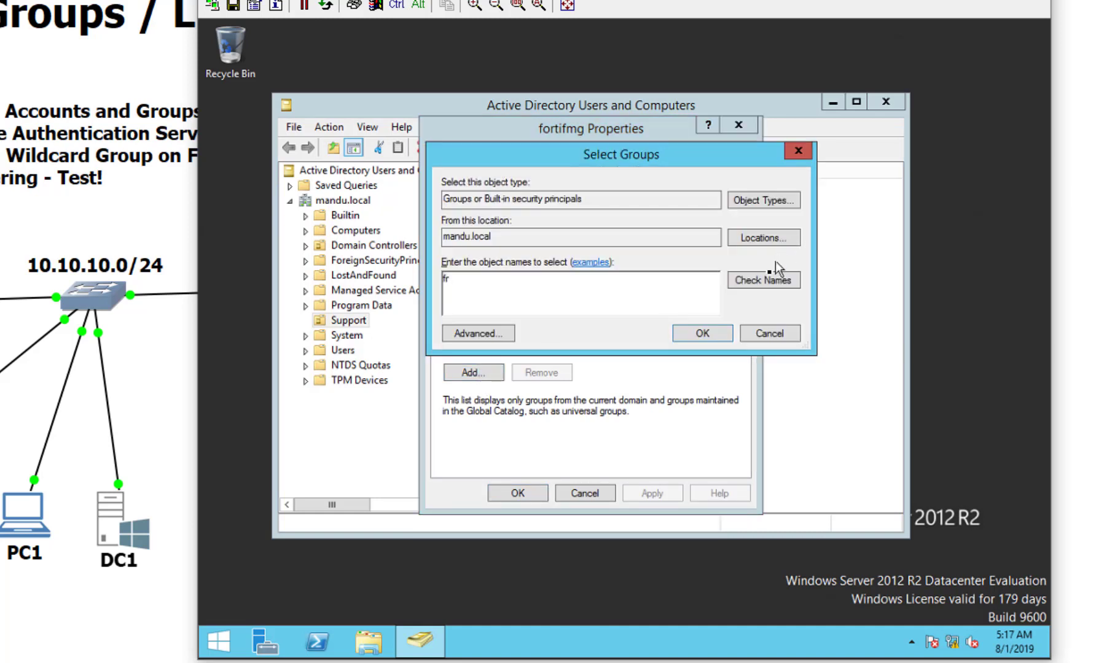
pyautogui.click(771, 279)
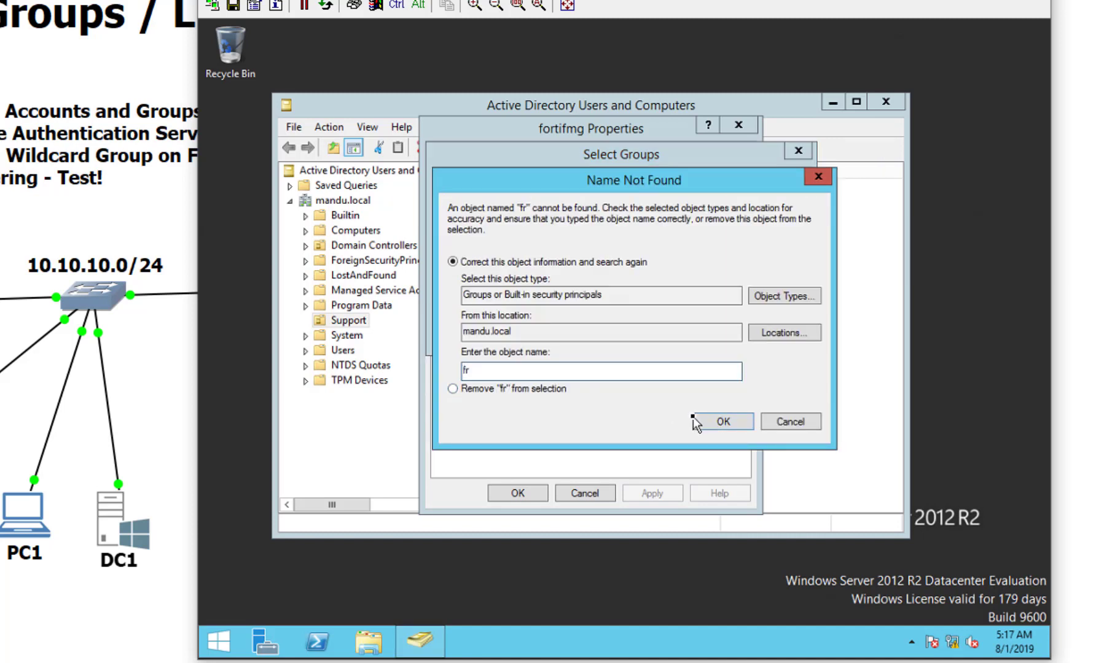
pyautogui.click(637, 372)
pyautogui.write('a')
pyautogui.click(777, 421)
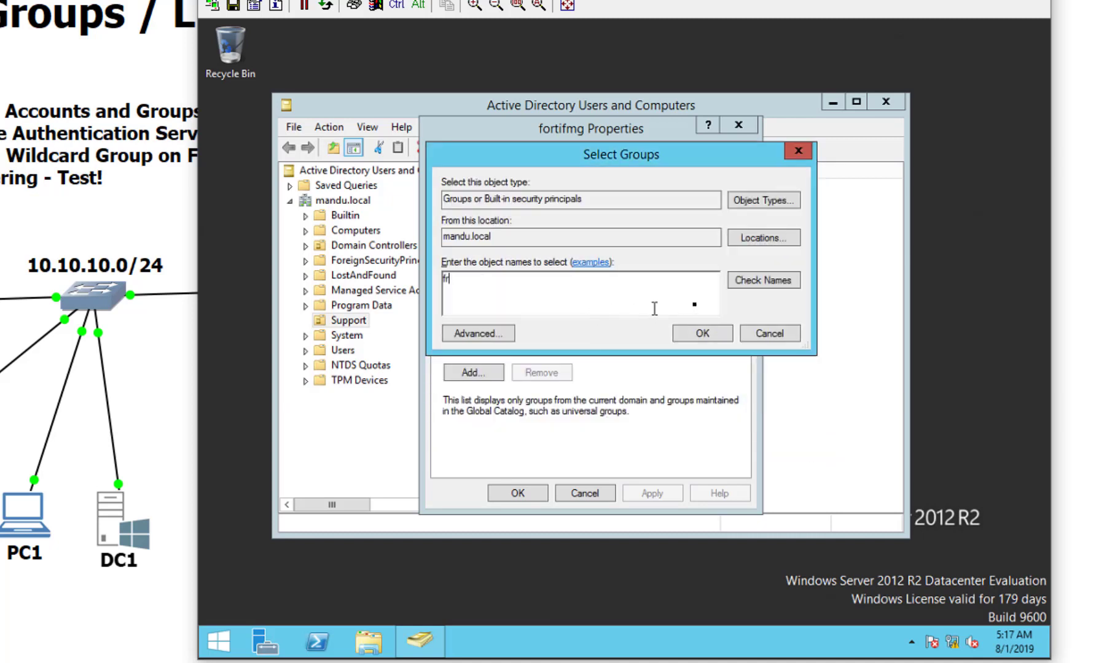
pyautogui.write('ank')
pyautogui.click(742, 282)
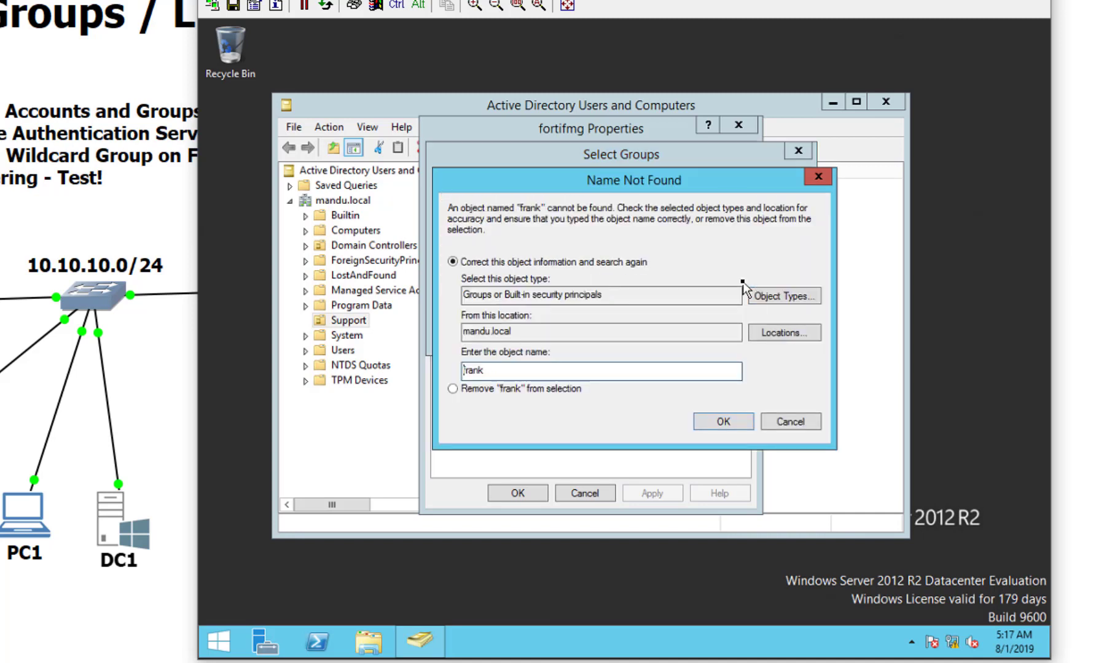
pyautogui.click(724, 420)
pyautogui.click(782, 419)
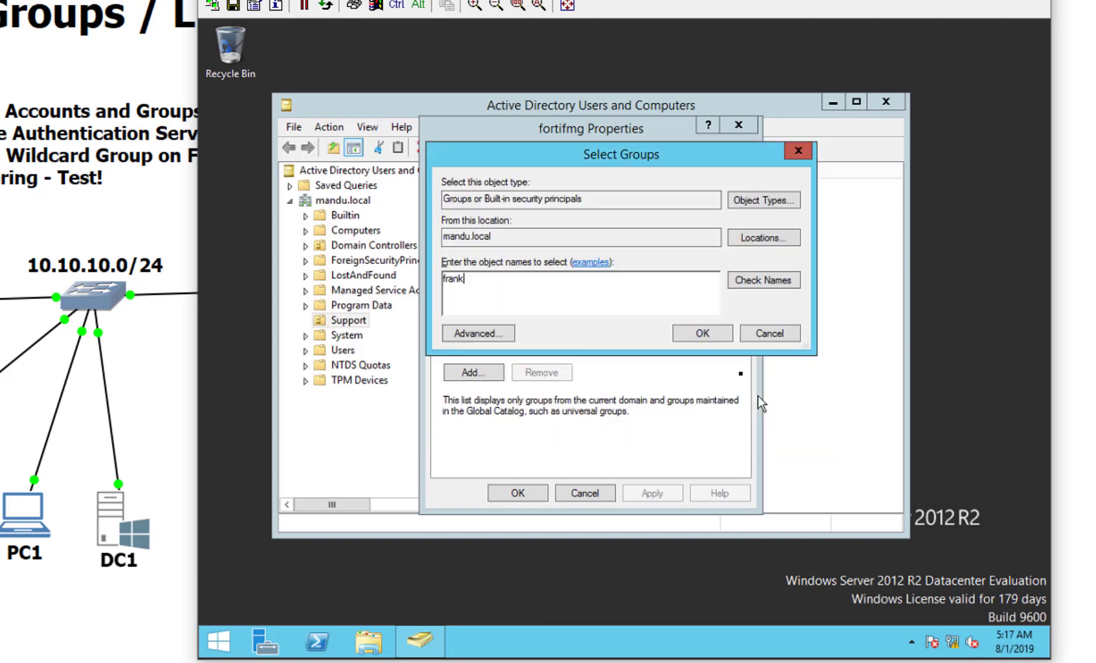
pyautogui.click(771, 333)
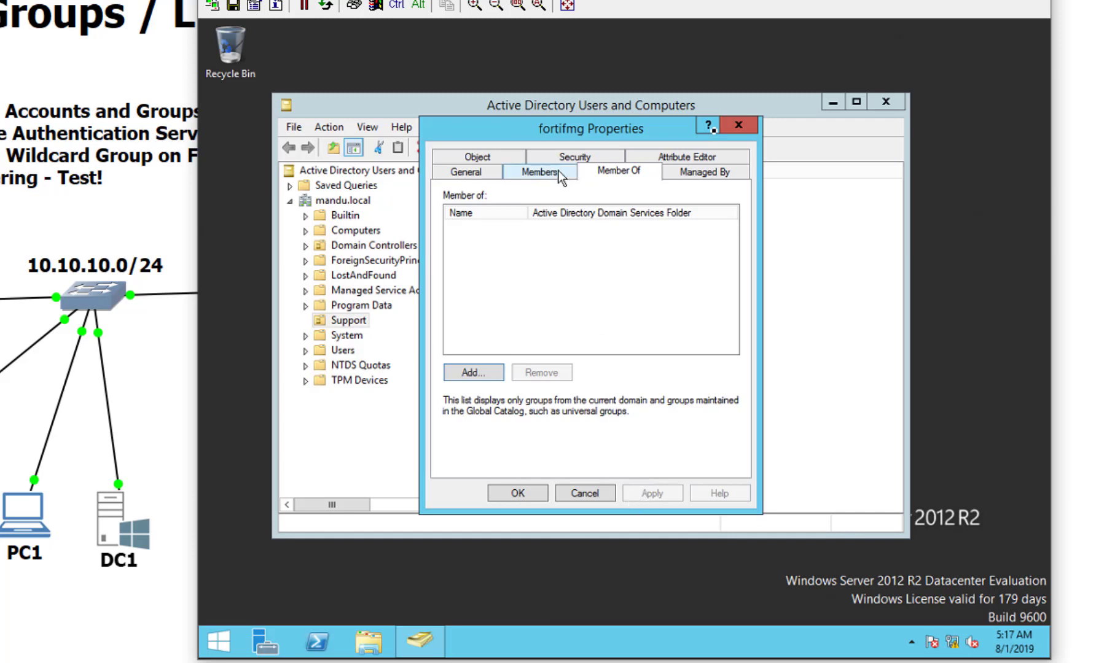
pyautogui.click(738, 125)
pyautogui.click(706, 410)
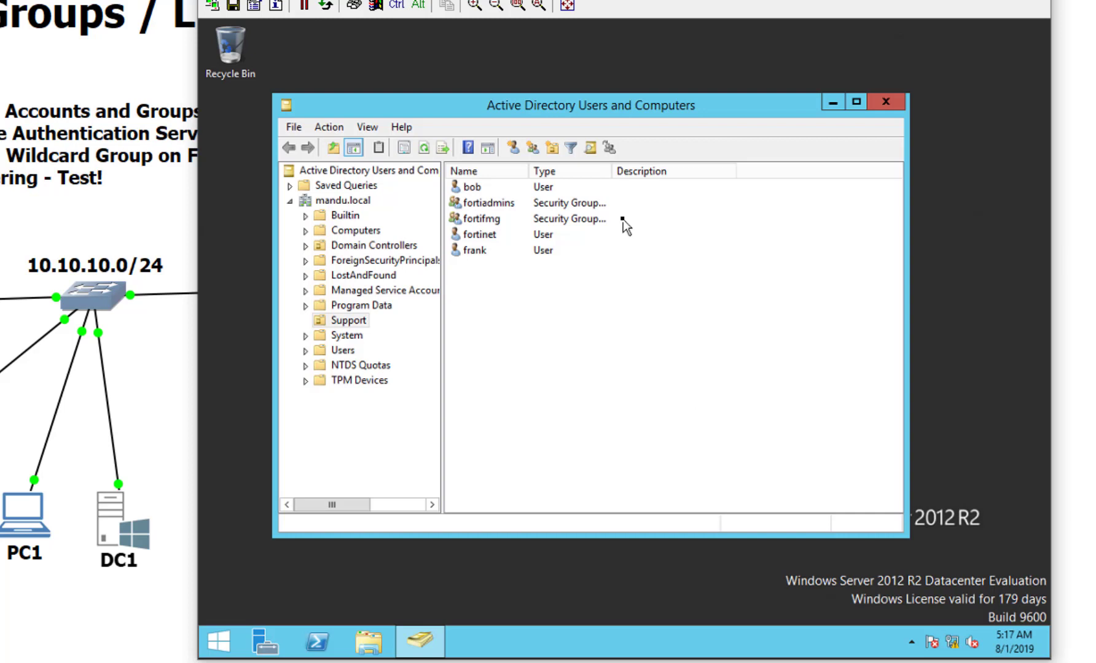
# Step: Add user frank on fortifmg's Members tab and save the change
pyautogui.doubleClick(514, 218)
pyautogui.click(518, 173)
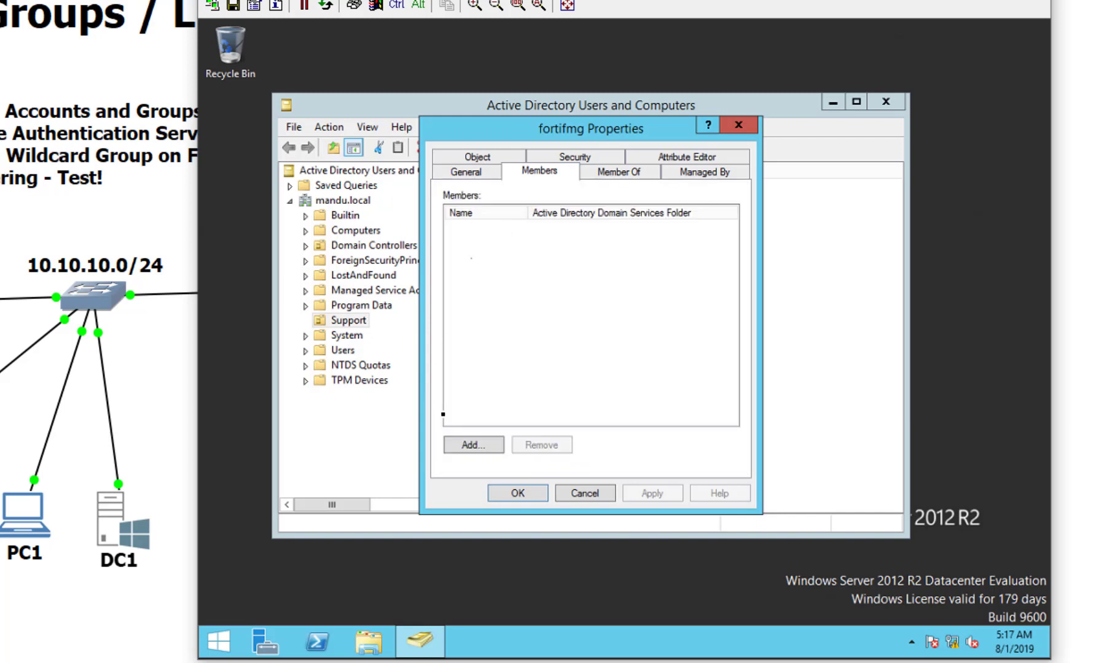
pyautogui.click(468, 443)
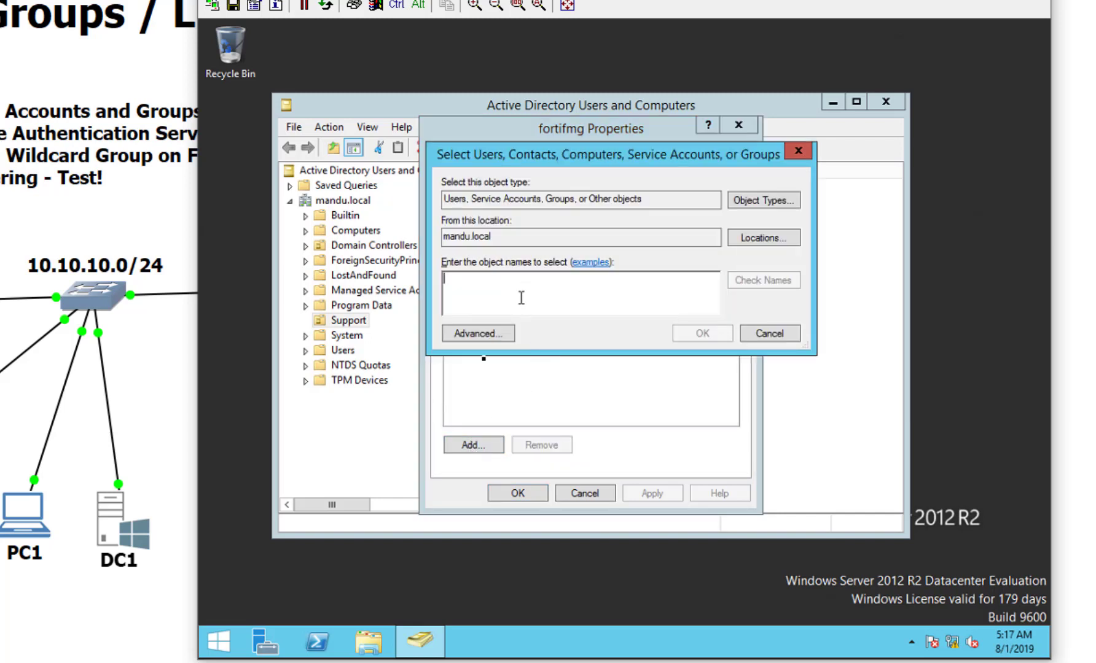
pyautogui.write('fr')
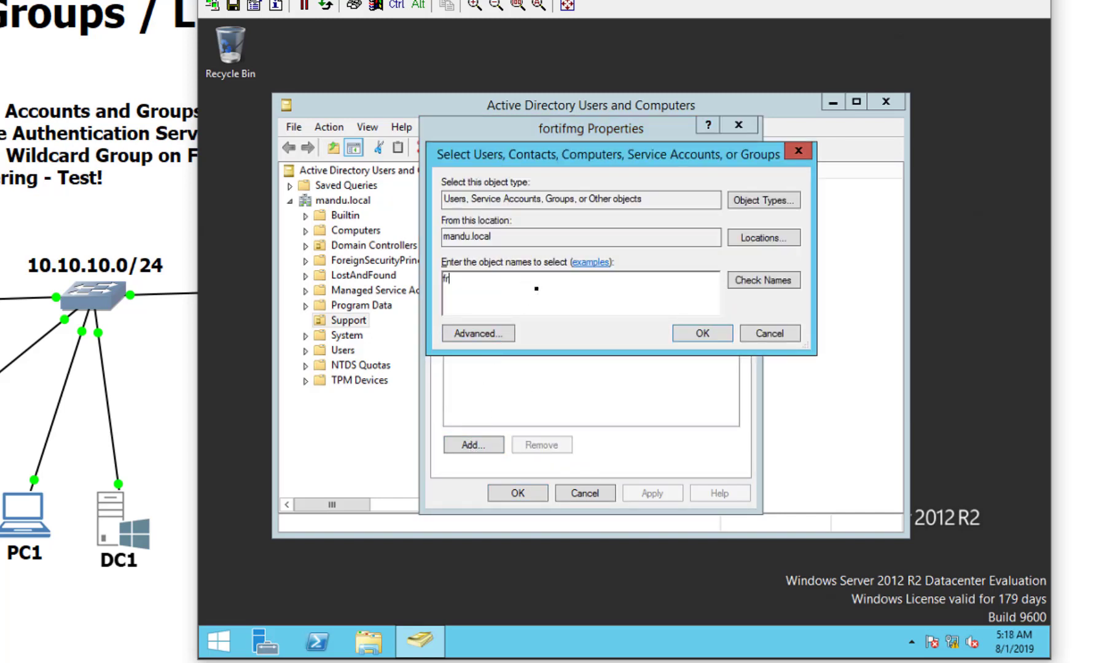
pyautogui.write('an')
pyautogui.click(747, 283)
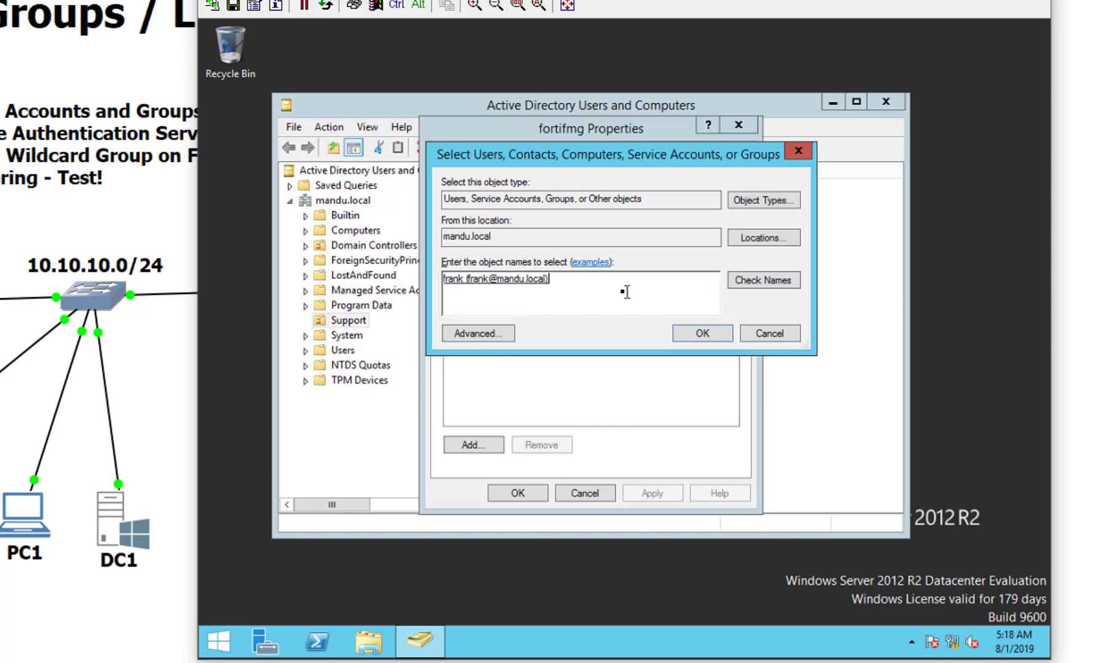
pyautogui.click(698, 337)
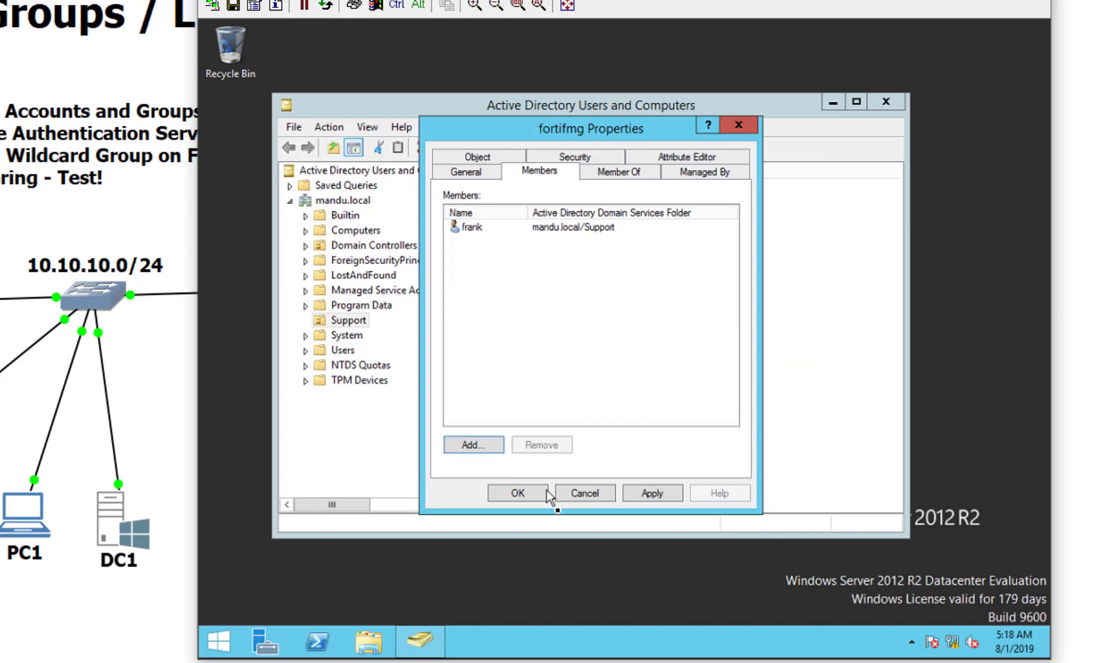
pyautogui.click(517, 493)
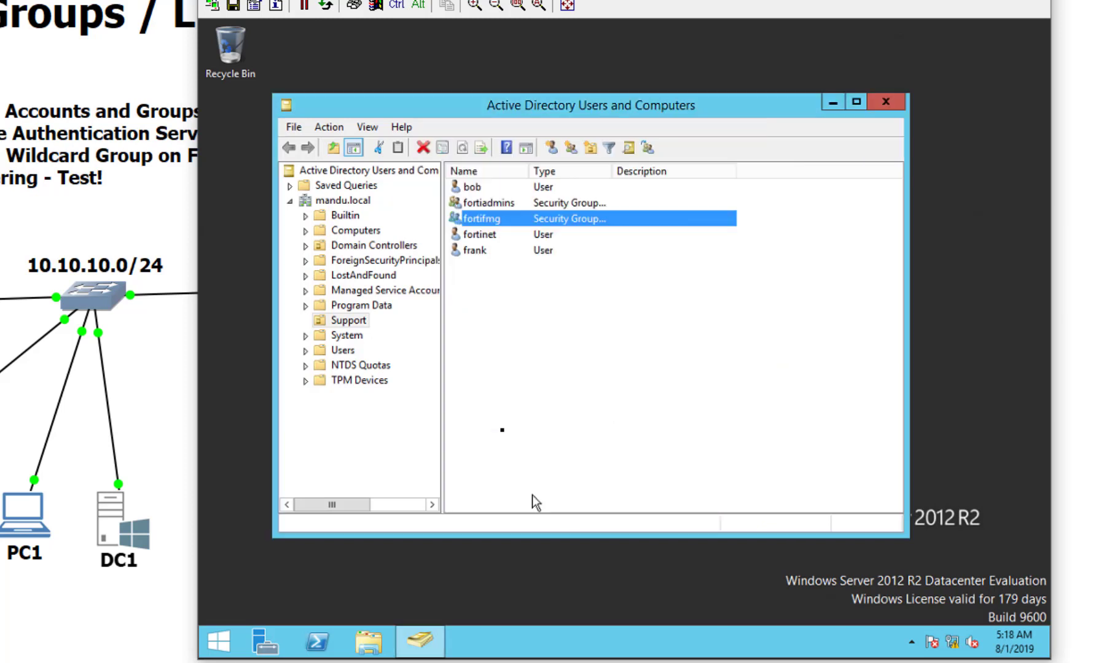
# Step: Add users frank and bob to the fortiadmins group's members and save
pyautogui.doubleClick(529, 204)
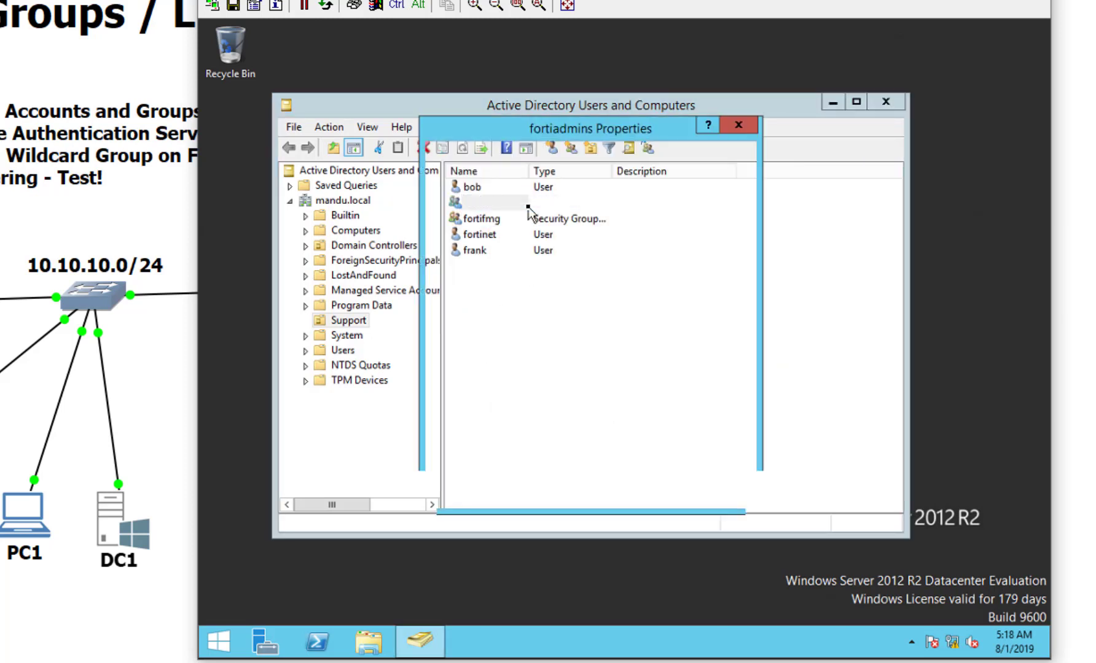
pyautogui.click(535, 170)
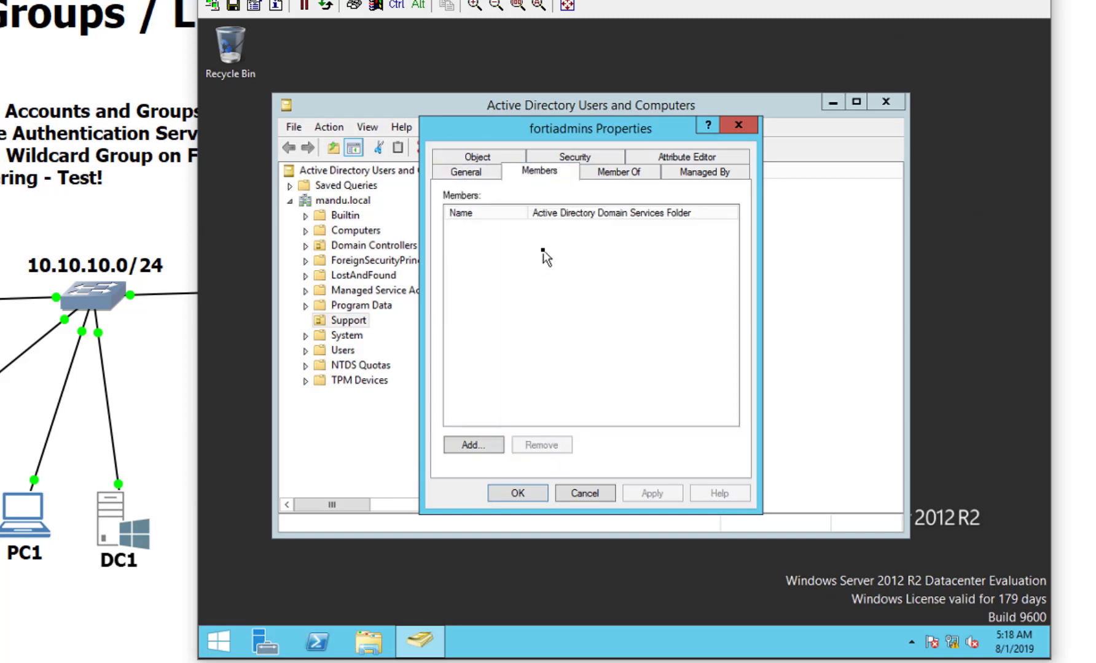
pyautogui.click(472, 442)
pyautogui.write('f')
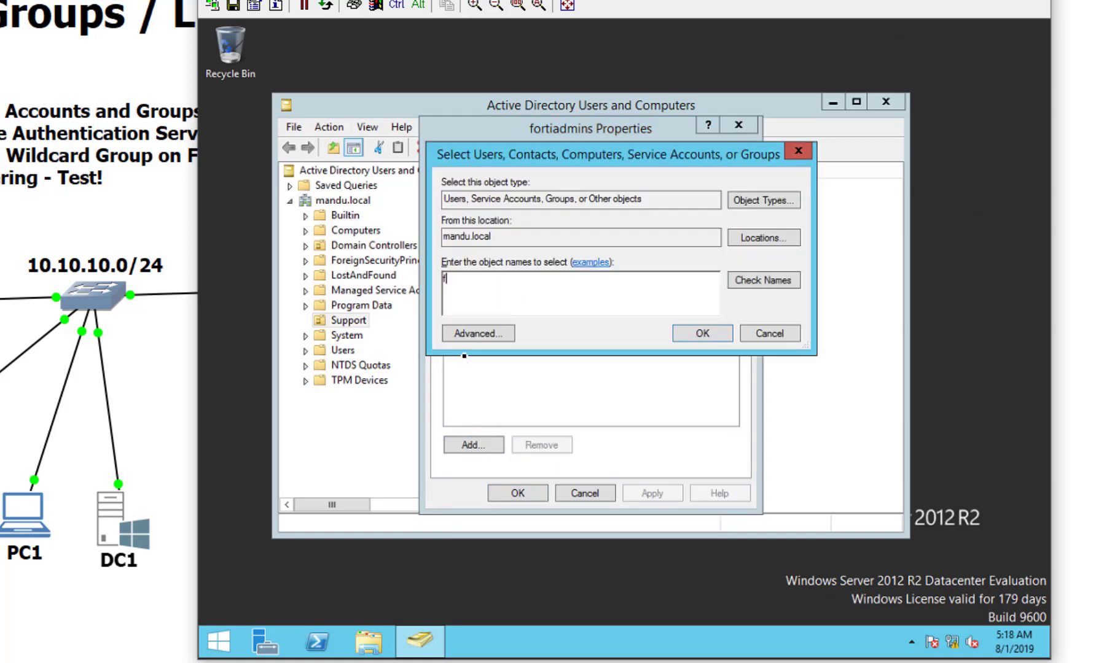
pyautogui.write('rank')
pyautogui.click(770, 282)
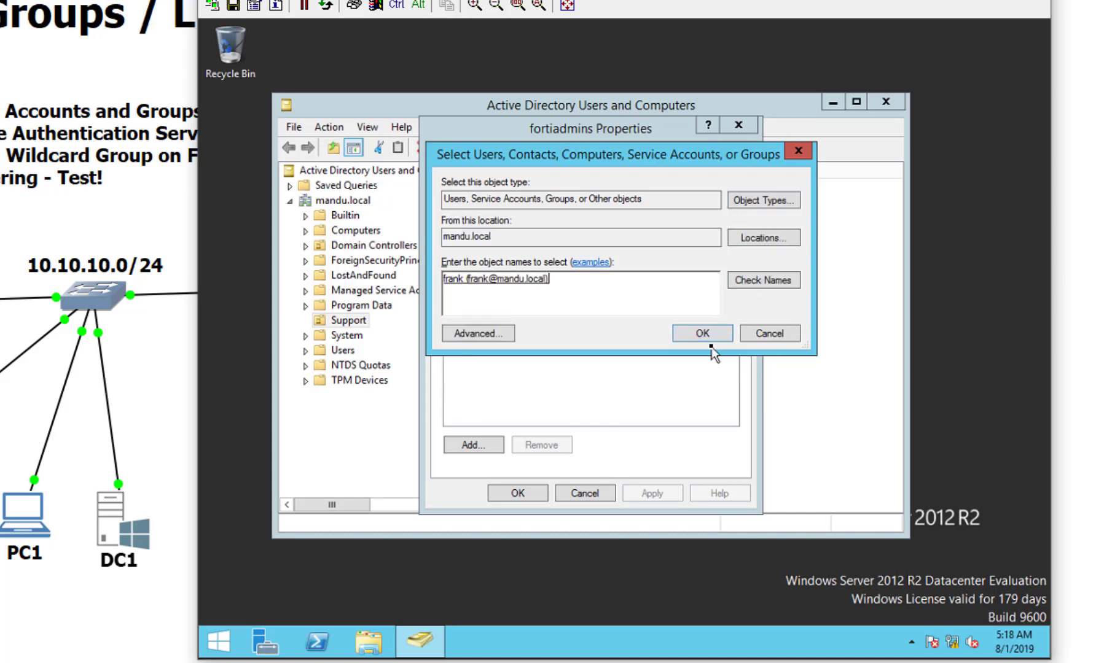
pyautogui.click(706, 335)
pyautogui.click(479, 444)
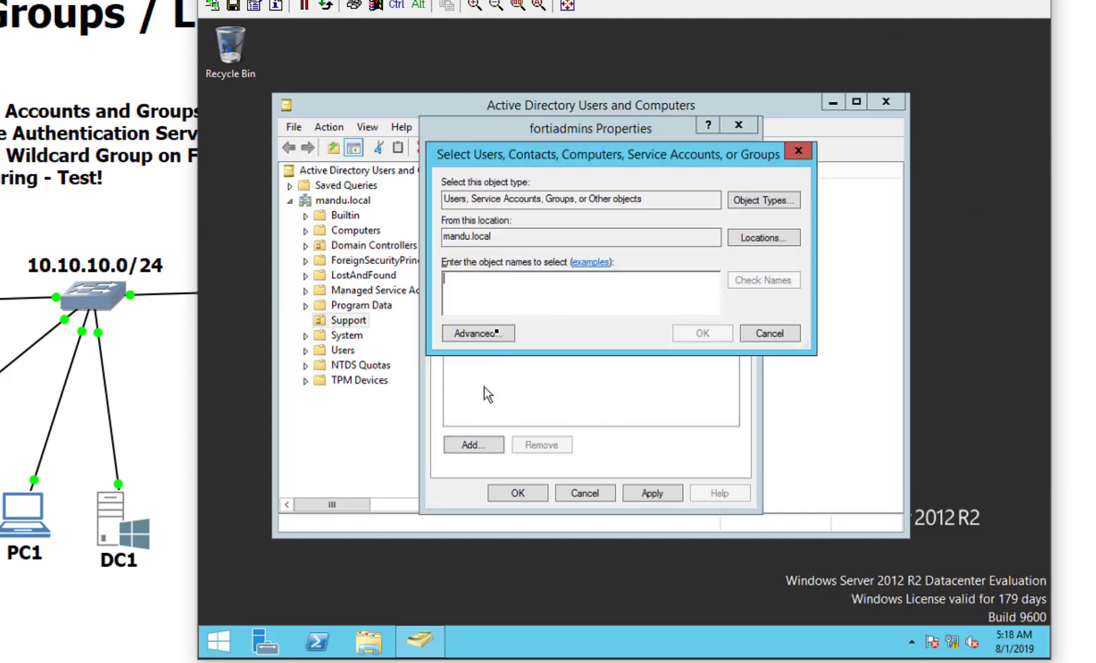
pyautogui.write('bob')
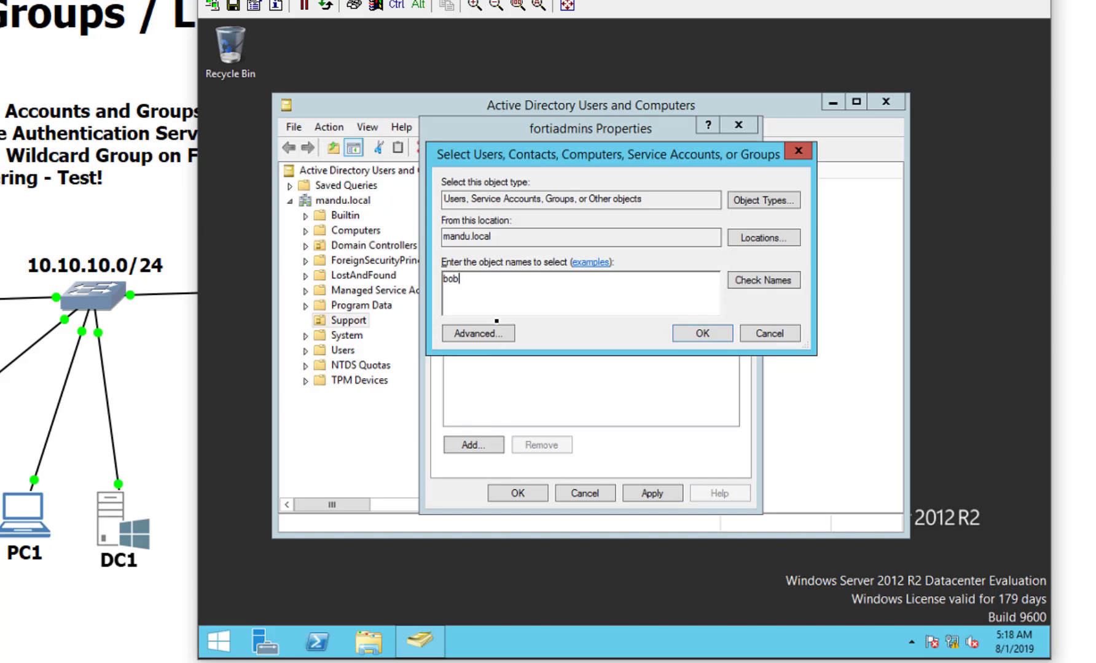
pyautogui.click(762, 284)
pyautogui.click(718, 338)
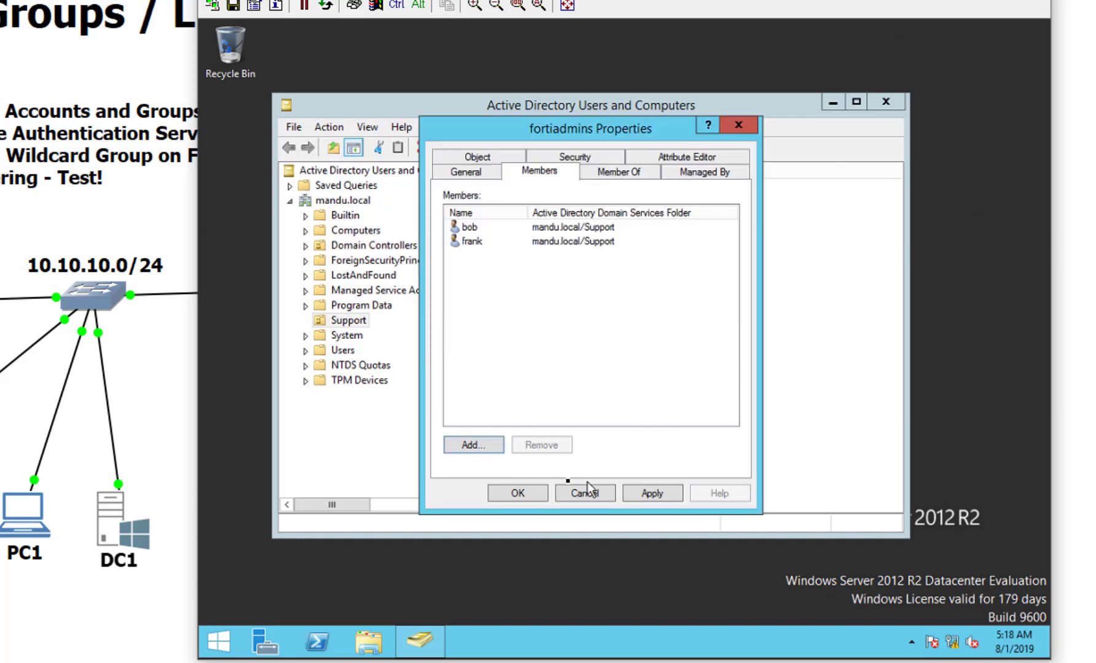
pyautogui.click(533, 498)
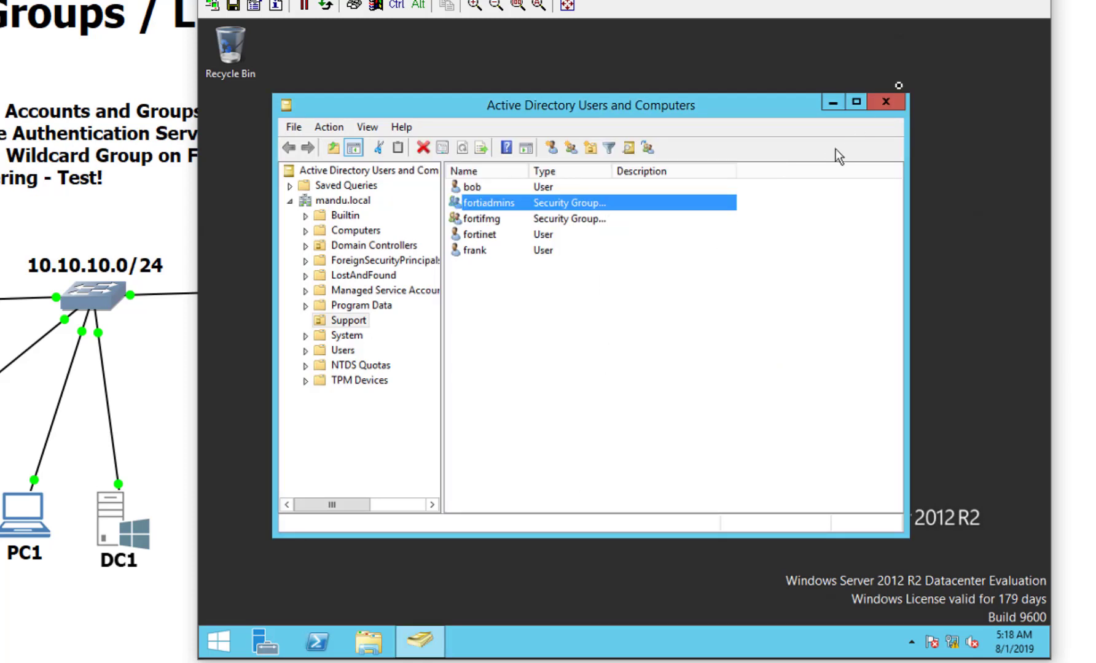
# Step: Close Active Directory Users and Computers and launch Internet Explorer maximized
pyautogui.click(888, 104)
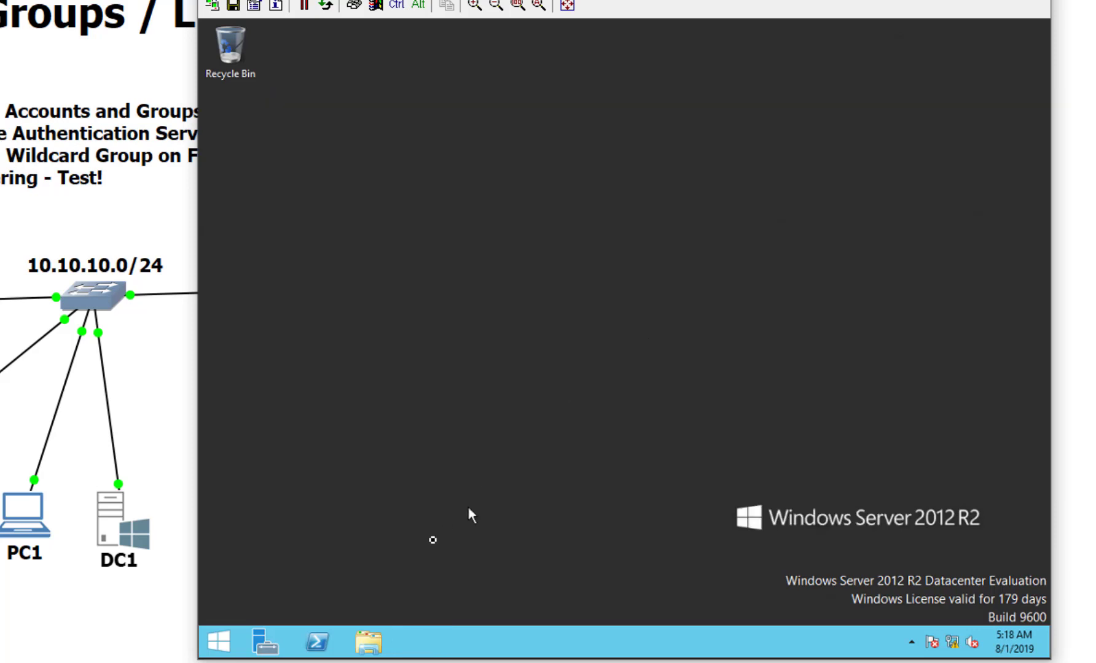
pyautogui.click(219, 642)
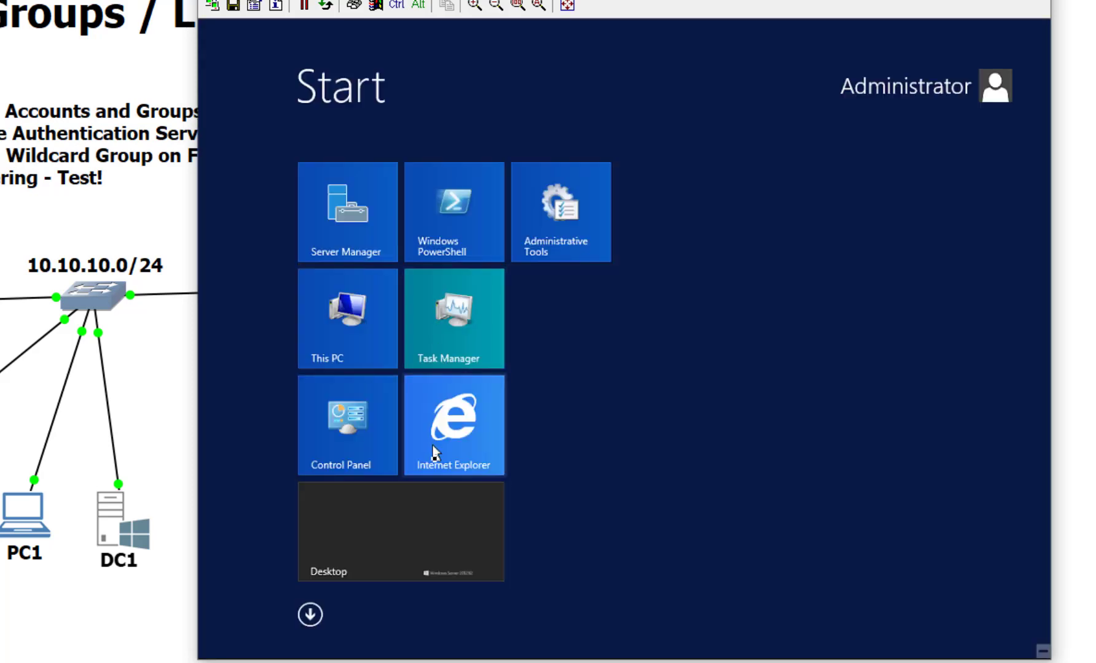
pyautogui.click(438, 464)
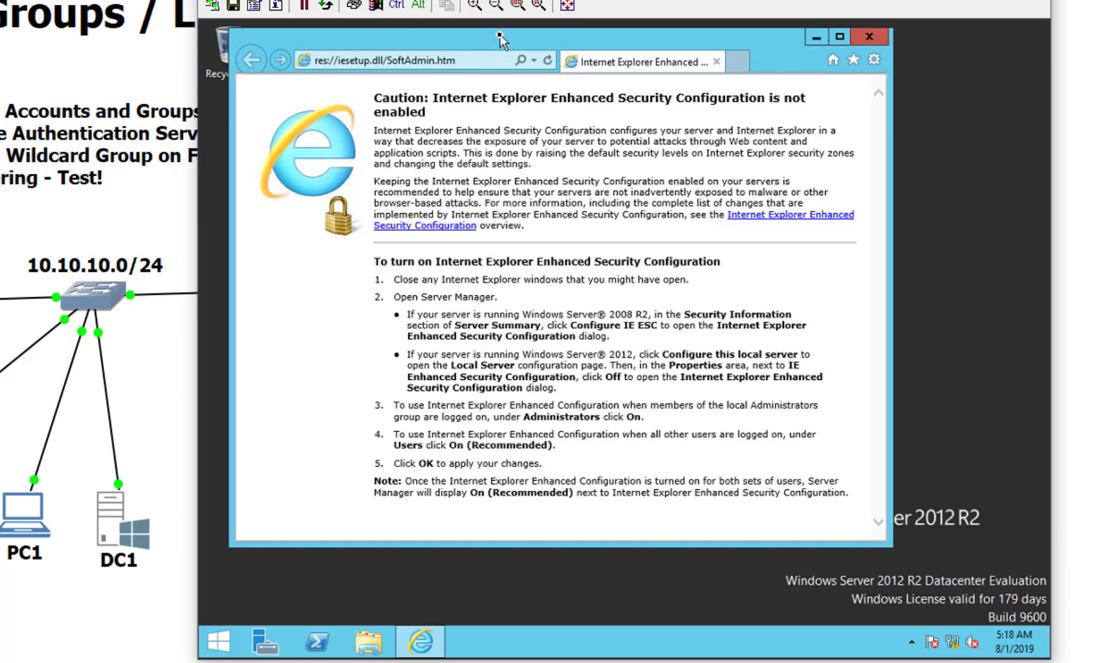
pyautogui.doubleClick(498, 38)
pyautogui.click(464, 49)
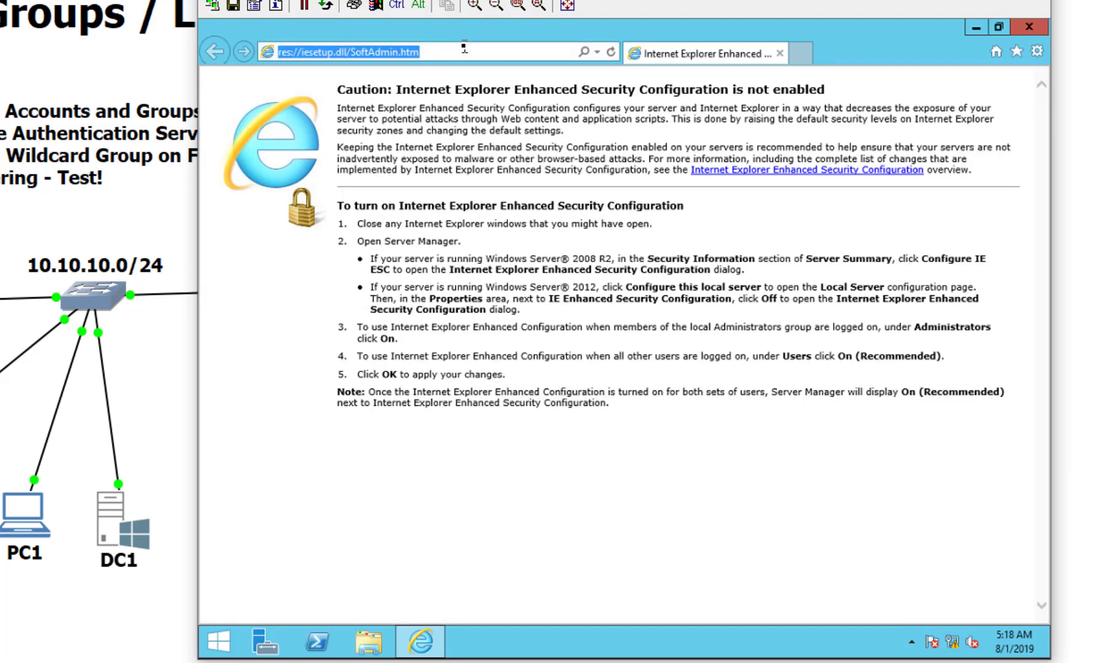
pyautogui.write('https')
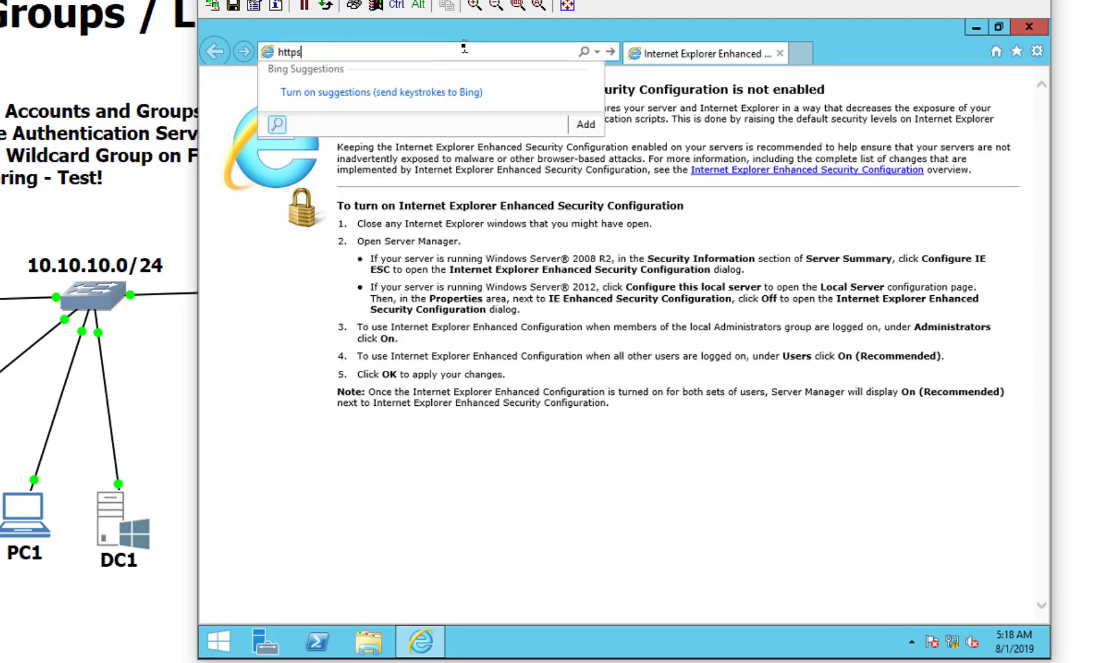
pyautogui.write('://10.')
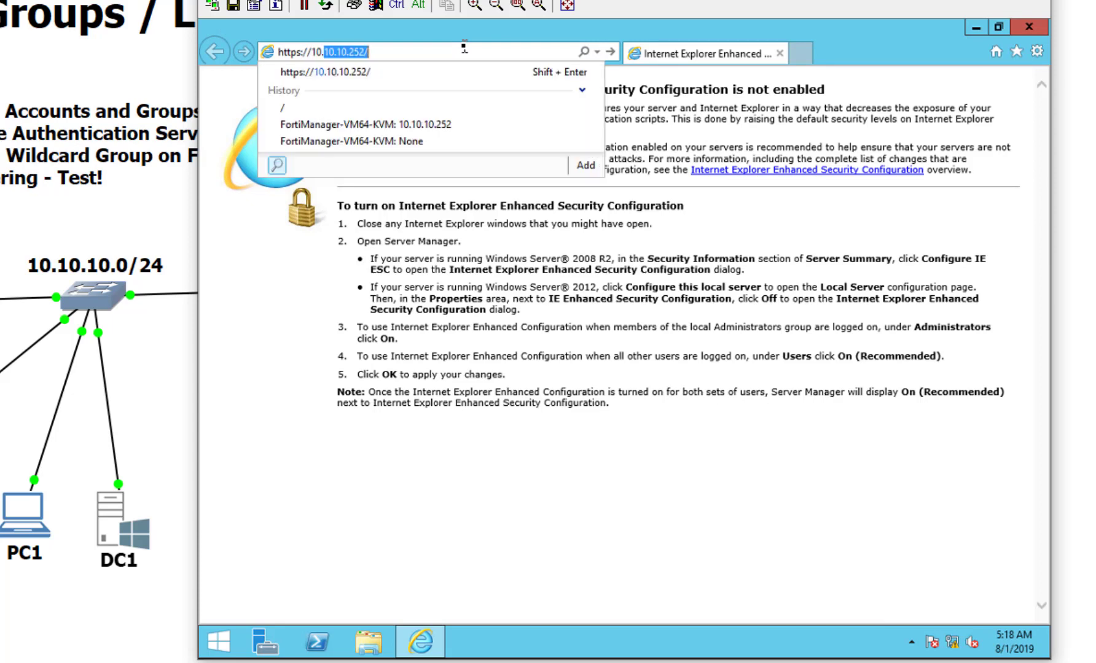
pyautogui.press('Return')
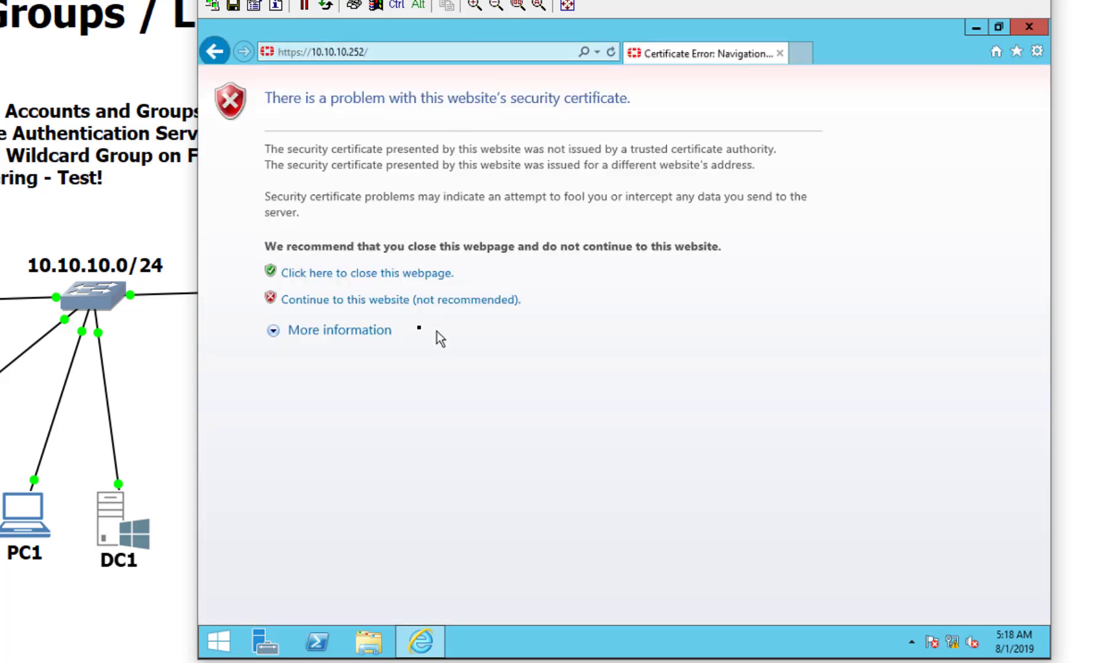
pyautogui.click(410, 301)
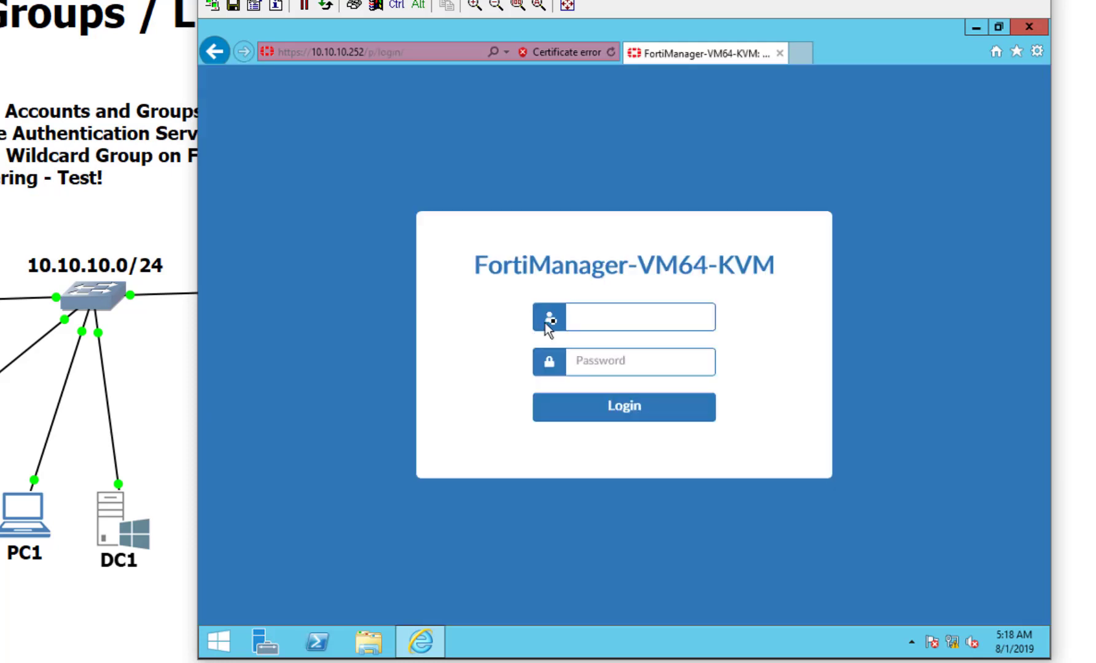
# Step: Log in as admin with its password and open the System Settings dashboard
pyautogui.write('admin')
pyautogui.press('Tab')
pyautogui.write('********')
pyautogui.press('Return')
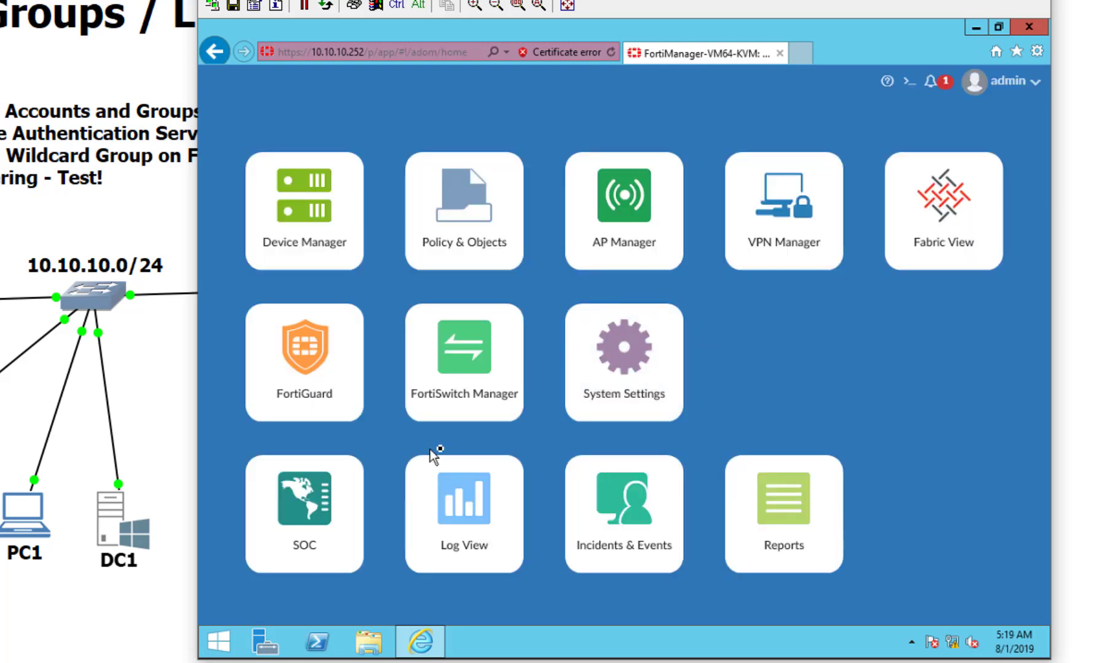
pyautogui.click(631, 415)
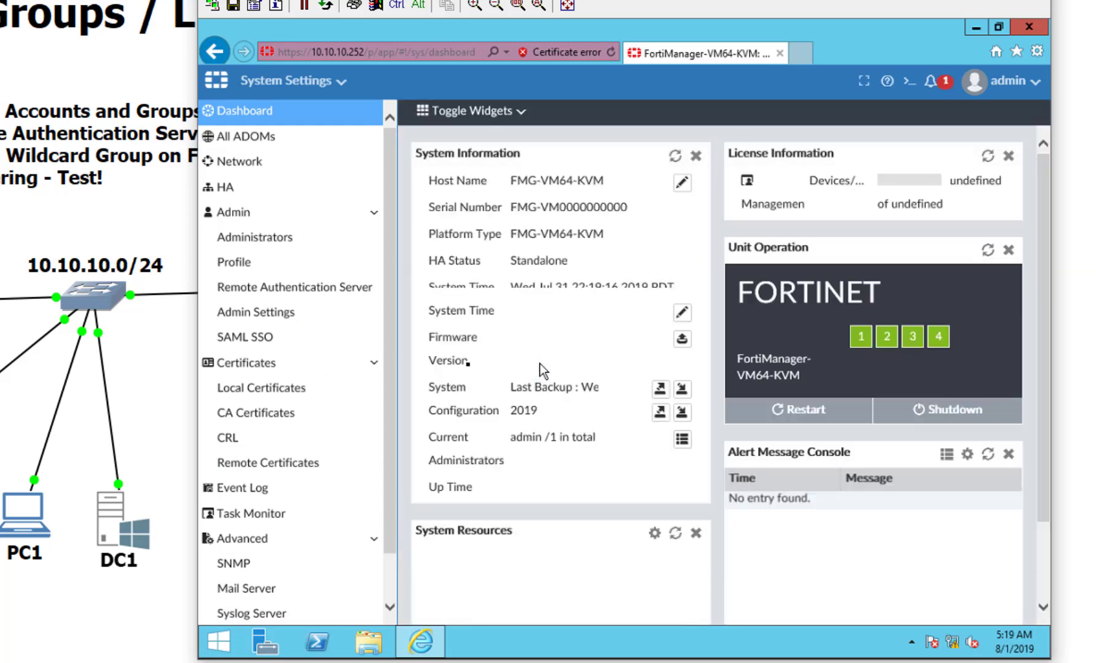
# Step: Start a new administrator in the Administrators list, named fortifmgs
pyautogui.click(257, 244)
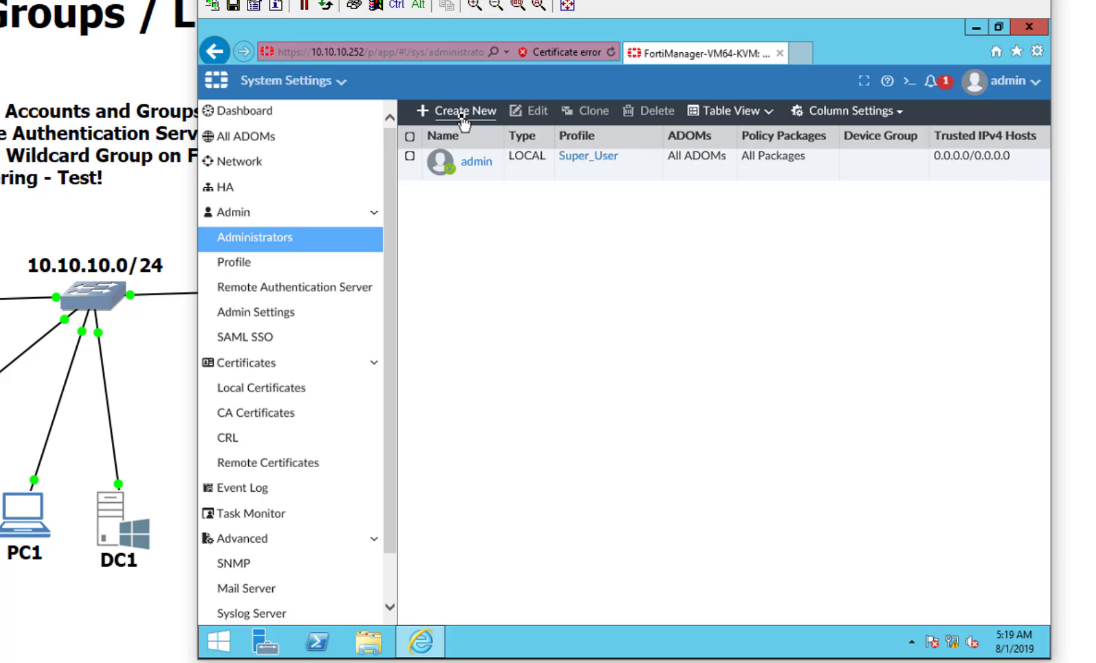
pyautogui.click(463, 117)
pyautogui.click(635, 142)
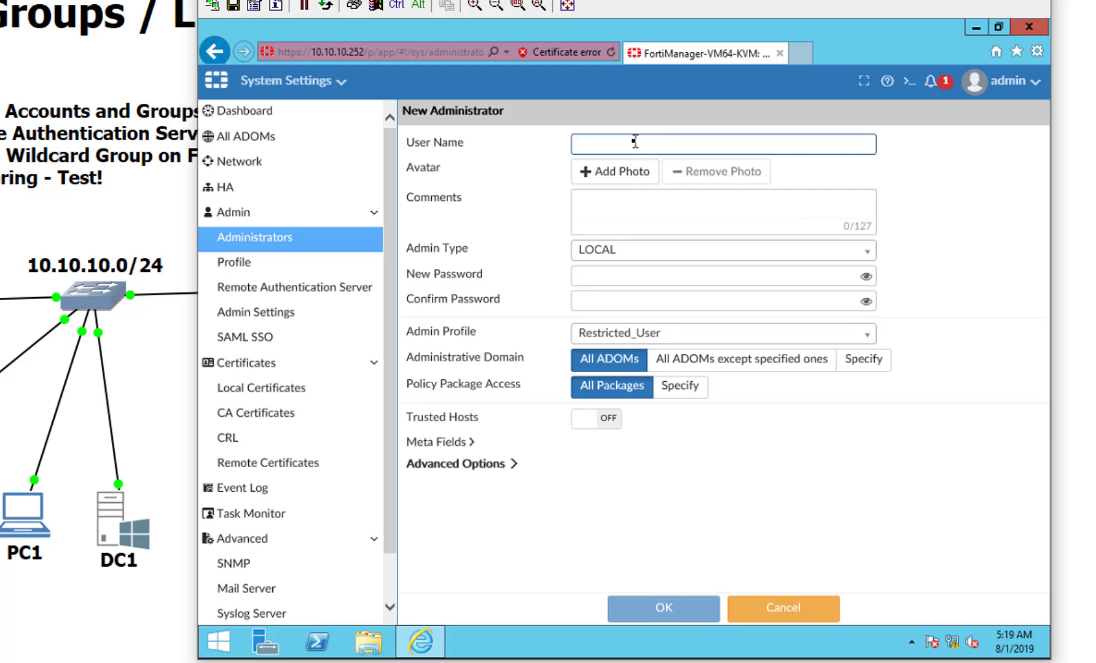
pyautogui.write('forti')
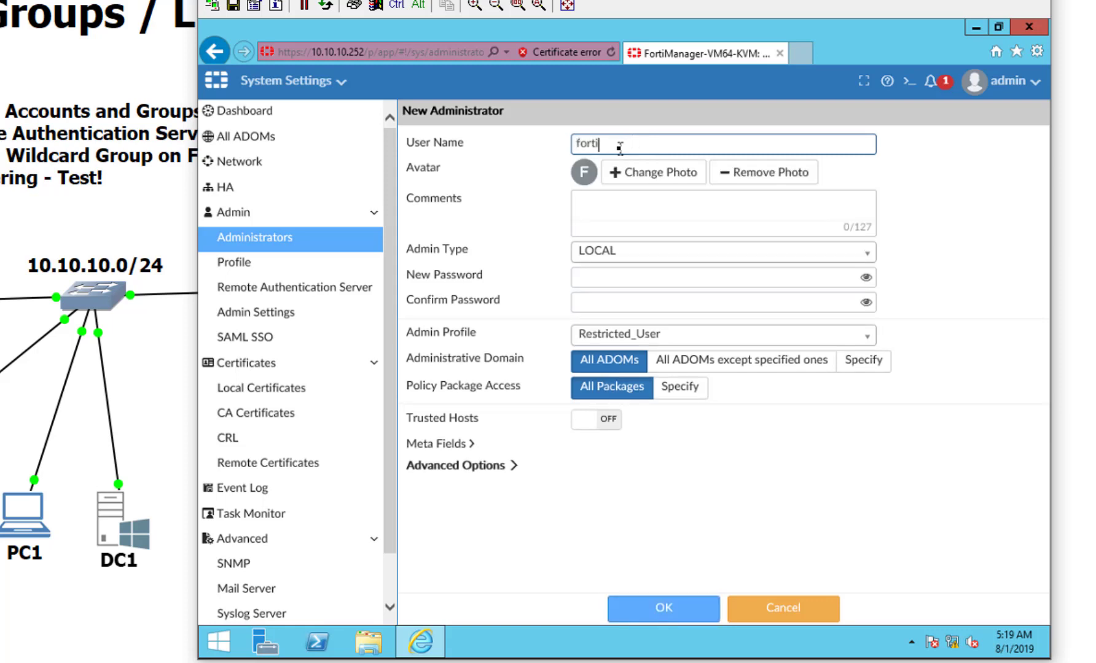
pyautogui.write('fmgr')
# Step: Make it an LDAP admin on server DC1 matching all users, with Standard_User profile, and save
pyautogui.click(632, 253)
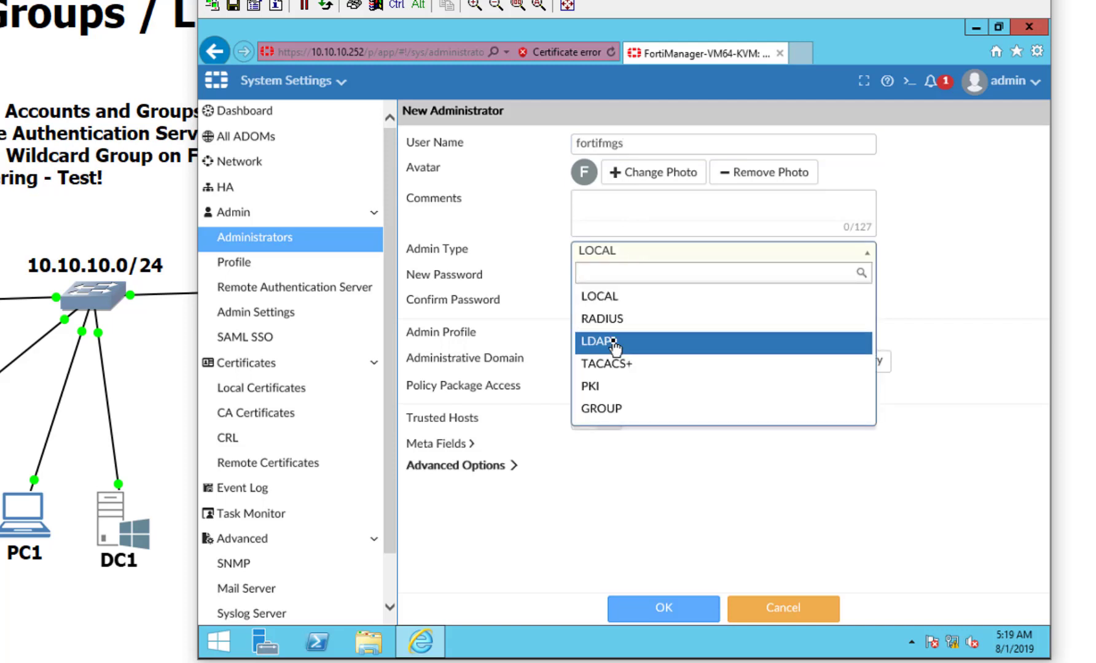
pyautogui.click(615, 342)
pyautogui.click(614, 280)
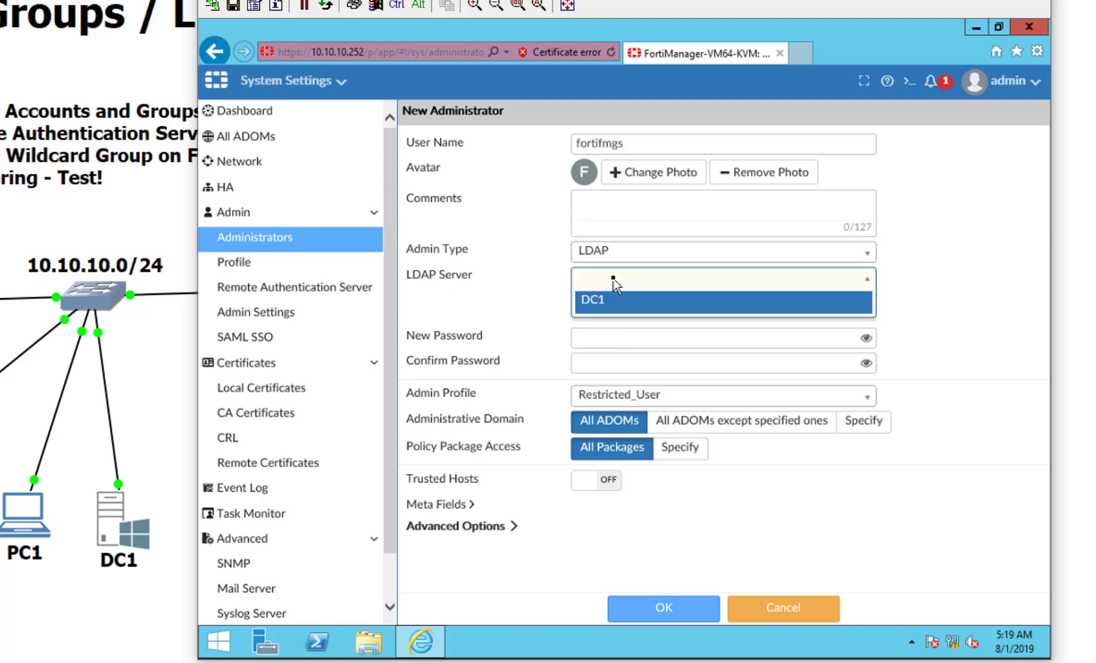
pyautogui.click(622, 302)
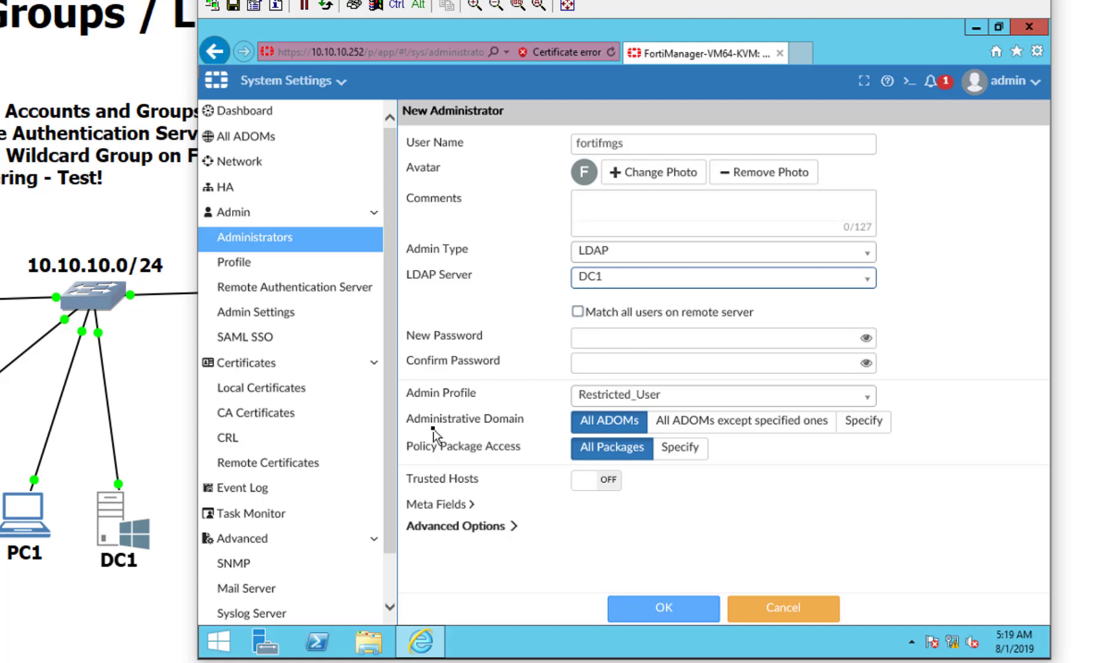
pyautogui.click(588, 326)
pyautogui.click(578, 312)
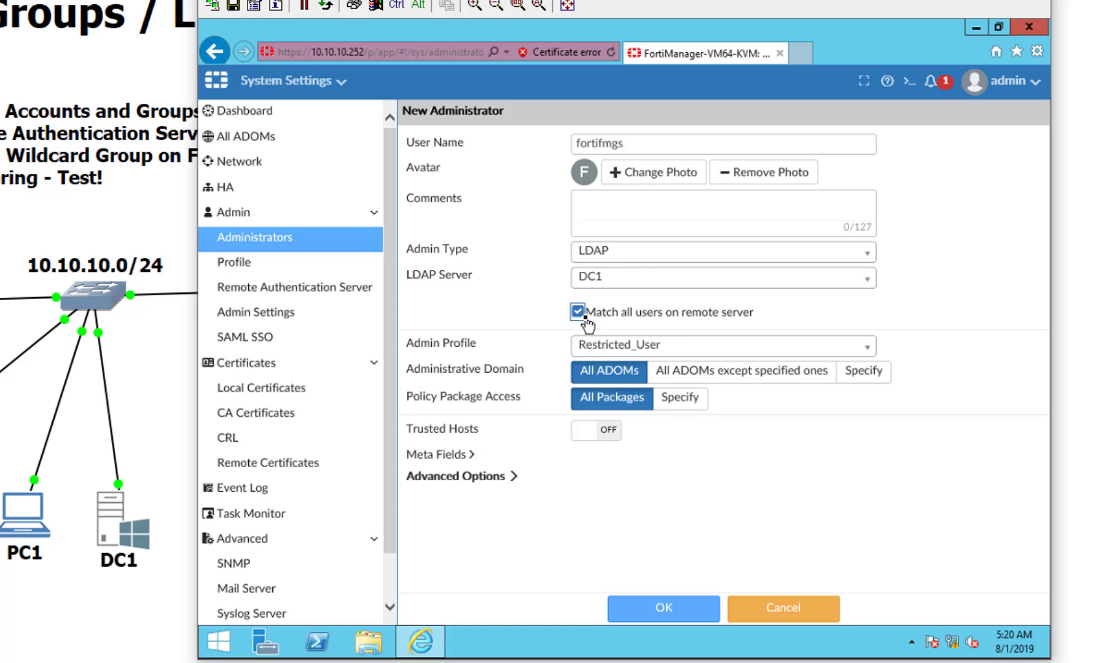
pyautogui.click(603, 348)
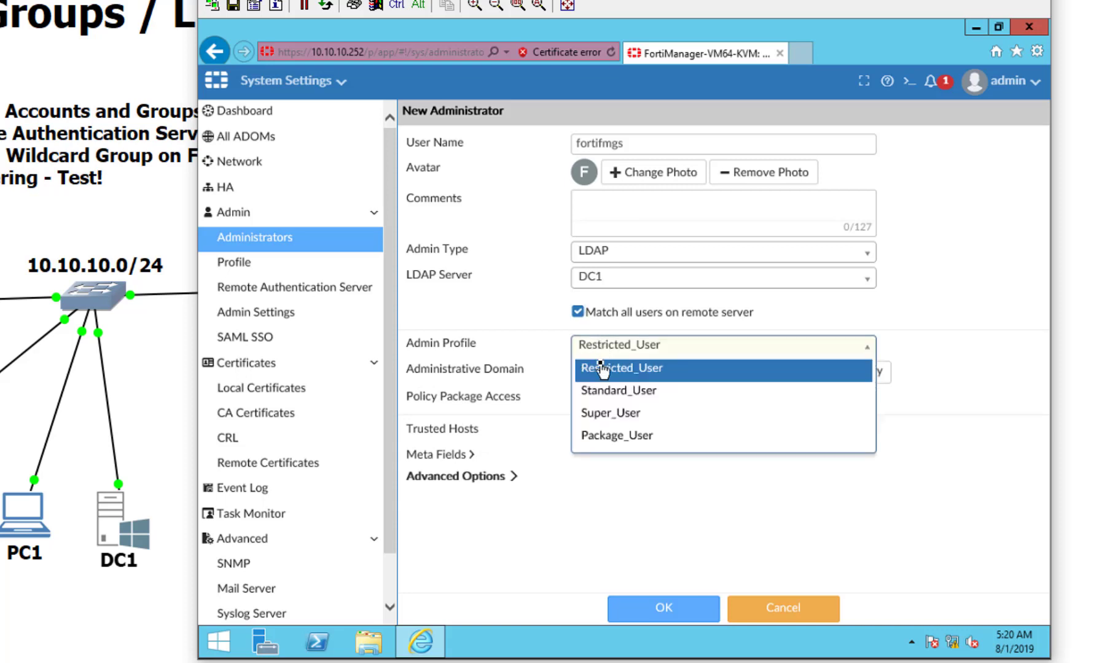
pyautogui.click(605, 393)
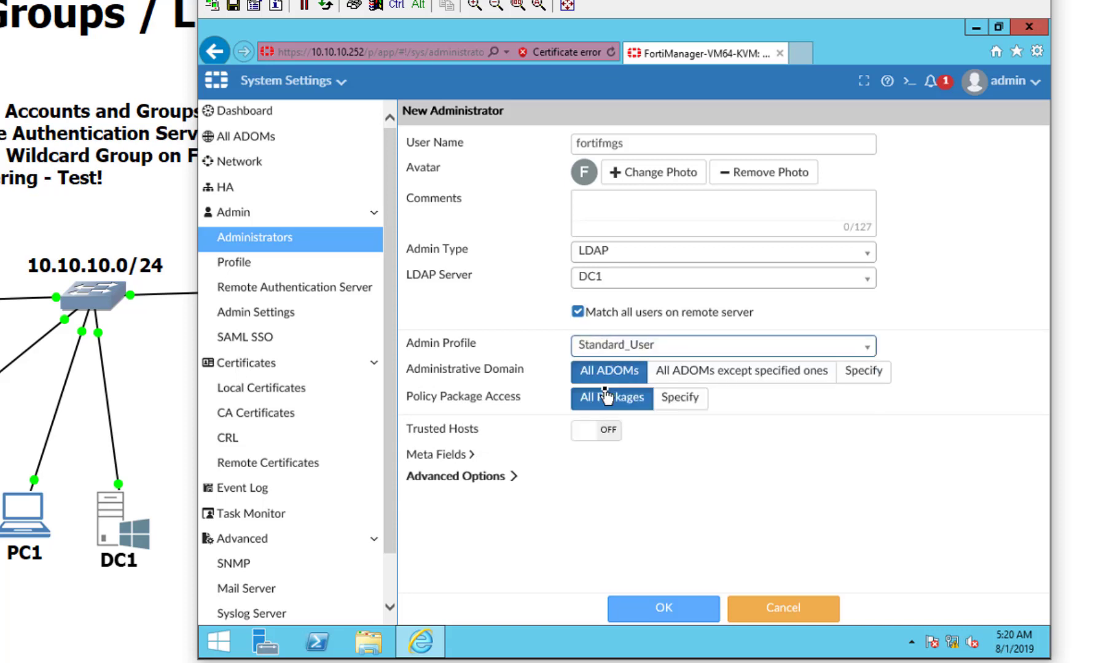
pyautogui.click(651, 590)
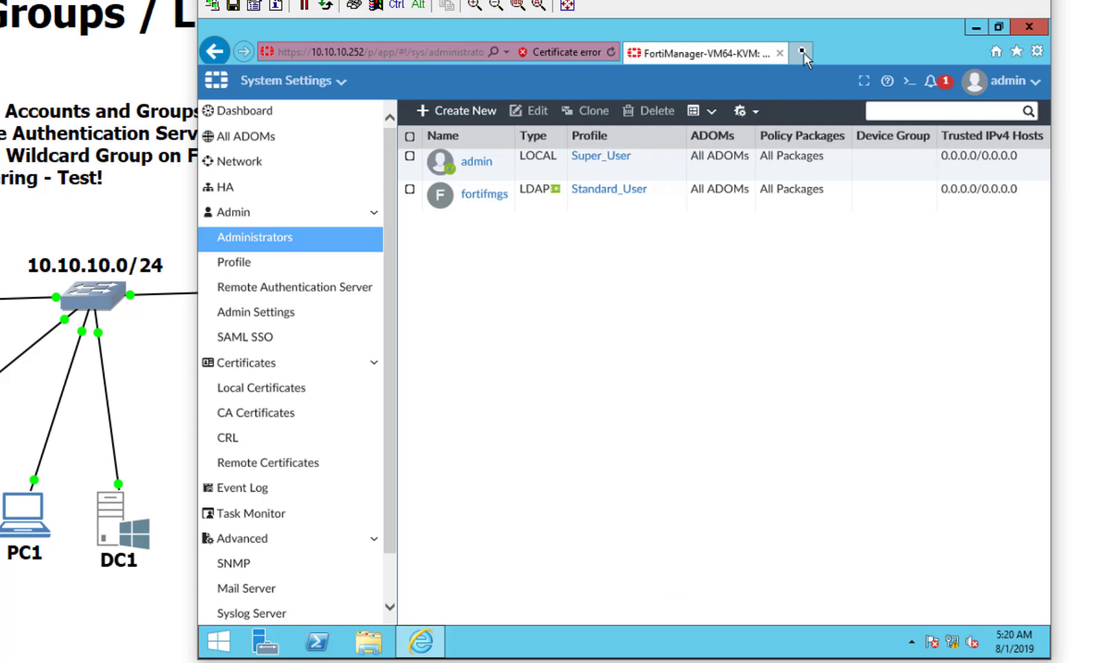
# Step: Bring up the Tools menu's Safety submenu to reach InPrivate Browsing
pyautogui.click(1038, 51)
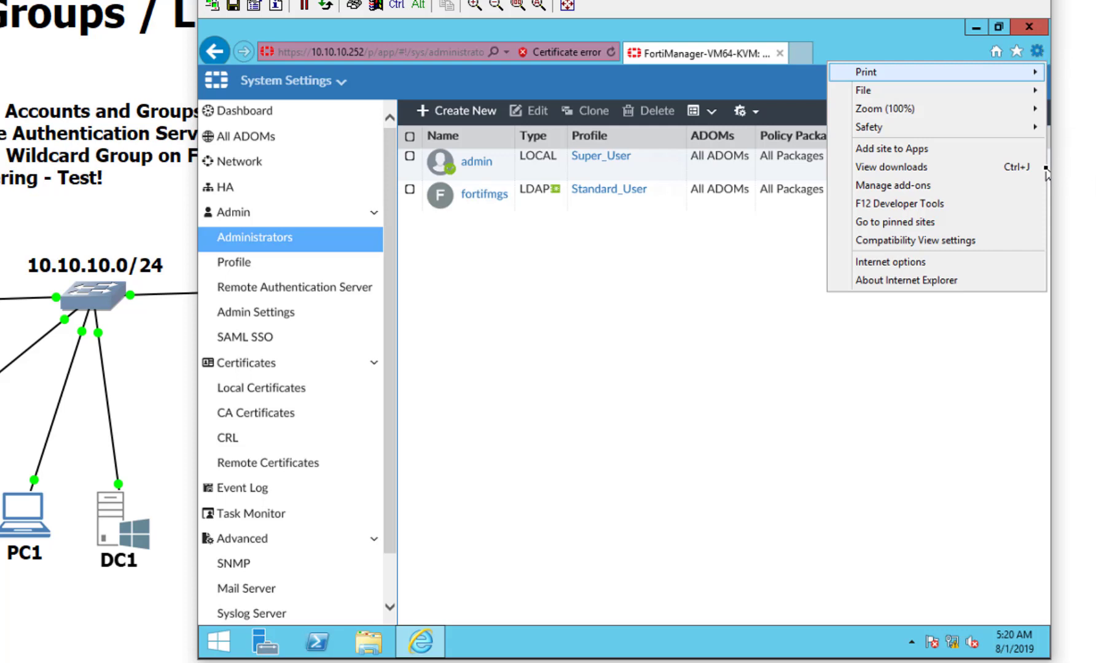
pyautogui.moveTo(1030, 130)
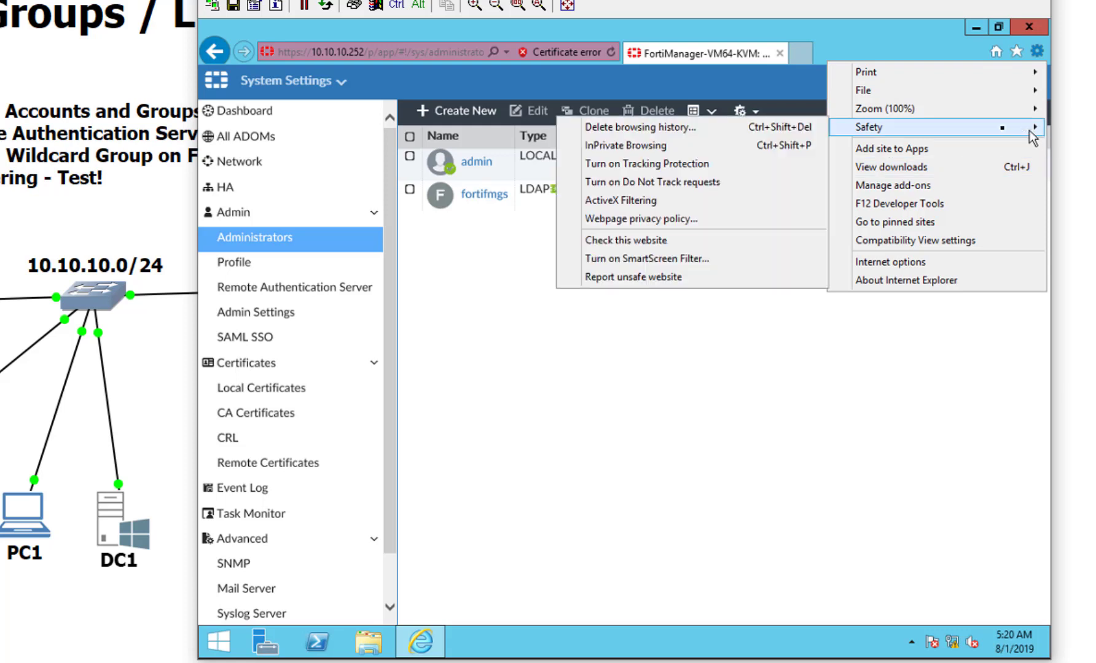
pyautogui.click(780, 145)
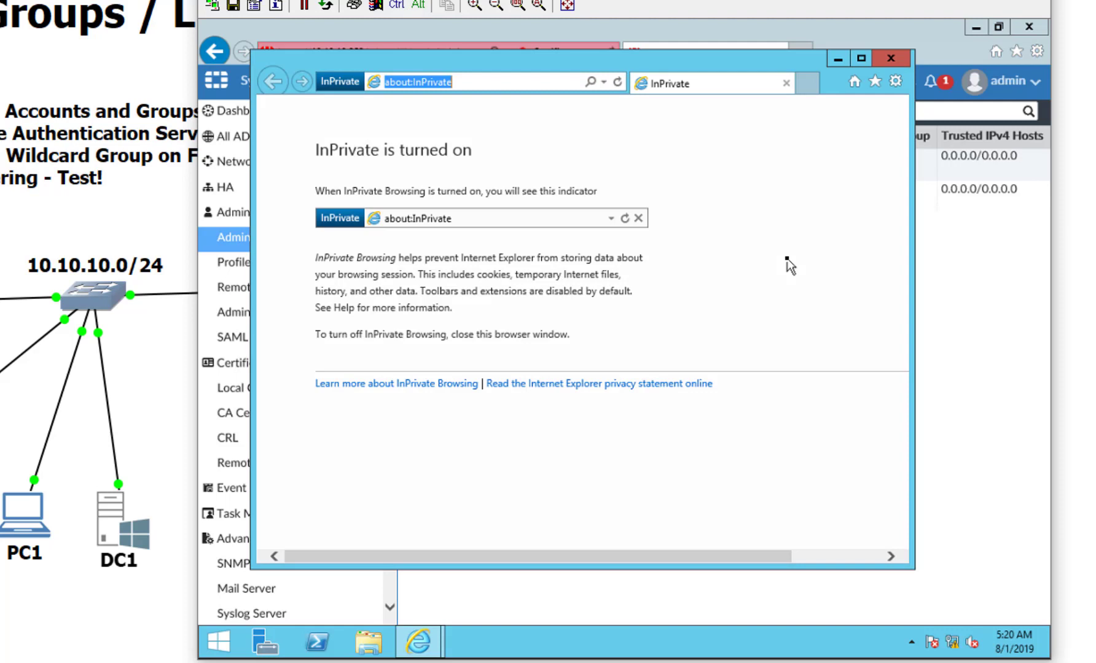
pyautogui.write('https')
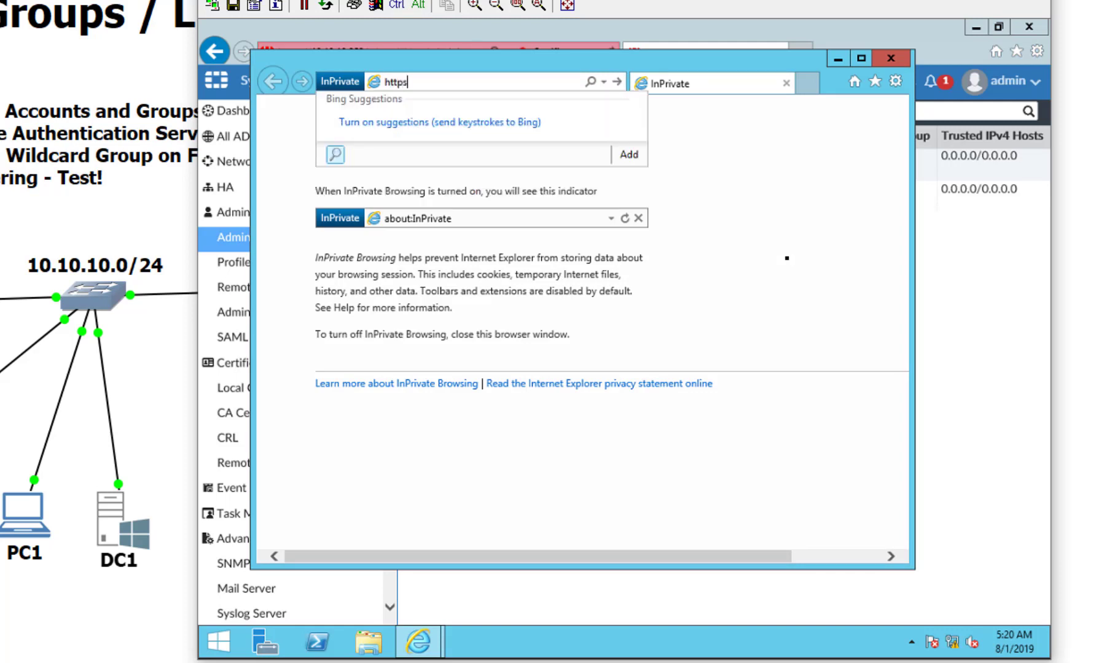
pyautogui.write('://10.10.10')
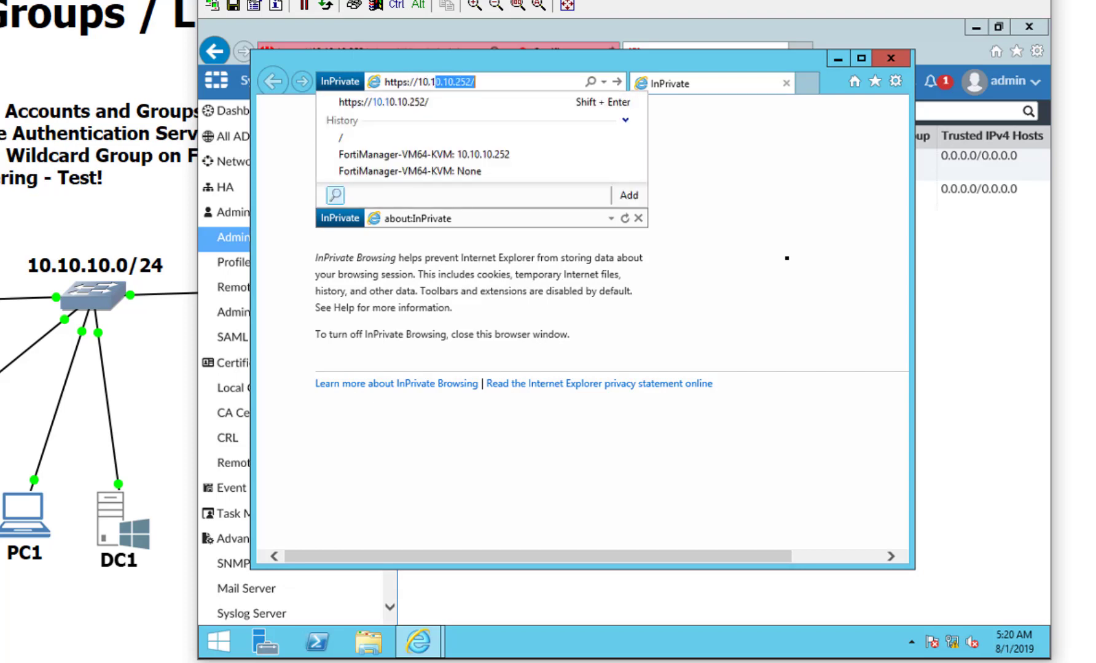
pyautogui.write('.')
pyautogui.press('Return')
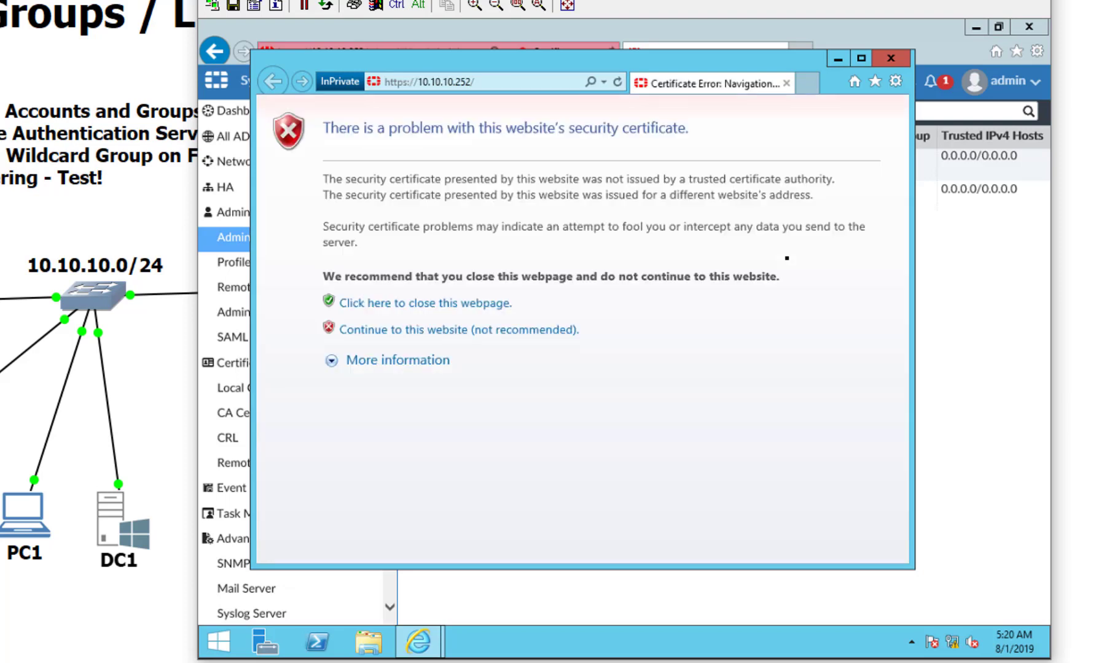
pyautogui.click(544, 333)
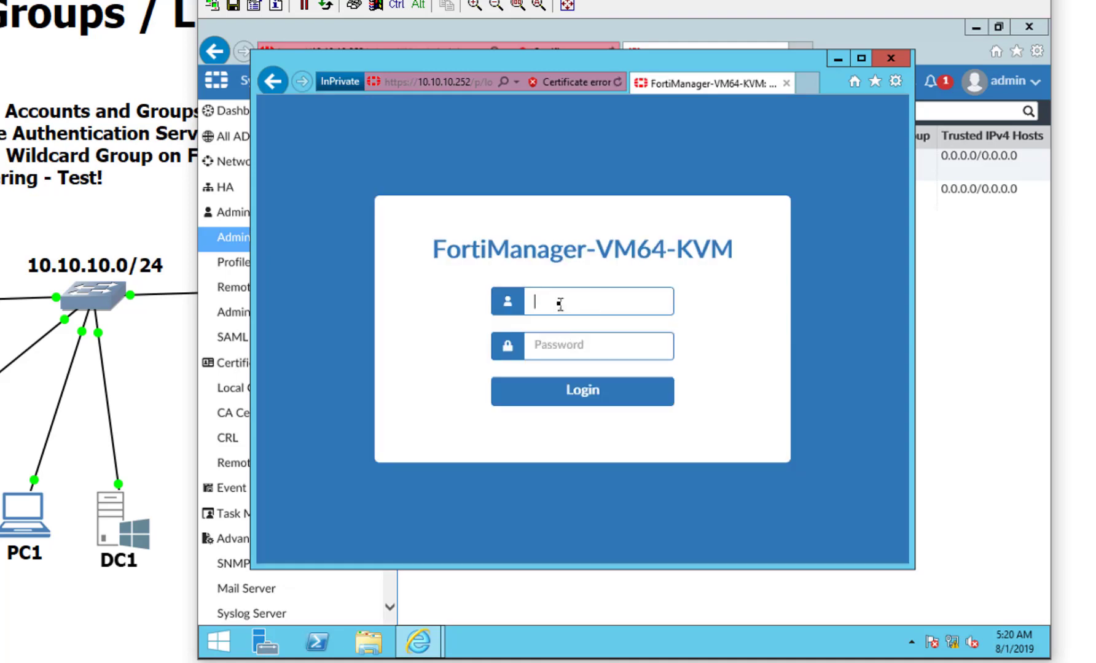
# Step: Sign in as AD user frank with his password and open the user menu
pyautogui.write('frank')
pyautogui.press('Tab')
pyautogui.write('password')
pyautogui.press('Return')
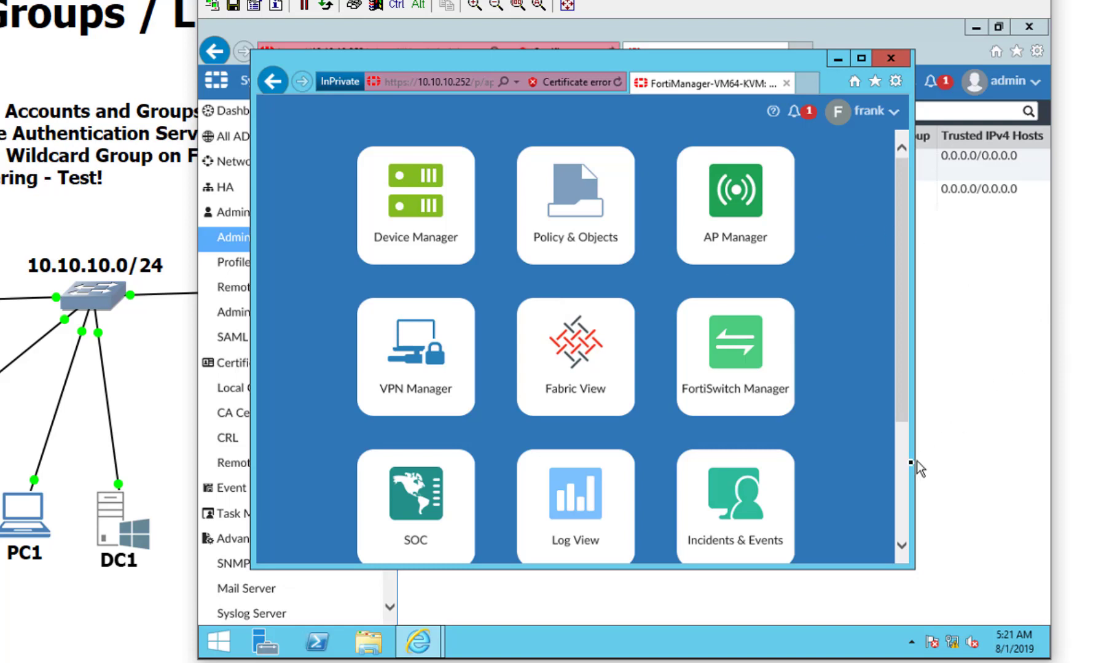
pyautogui.scroll(-3, 908, 462)
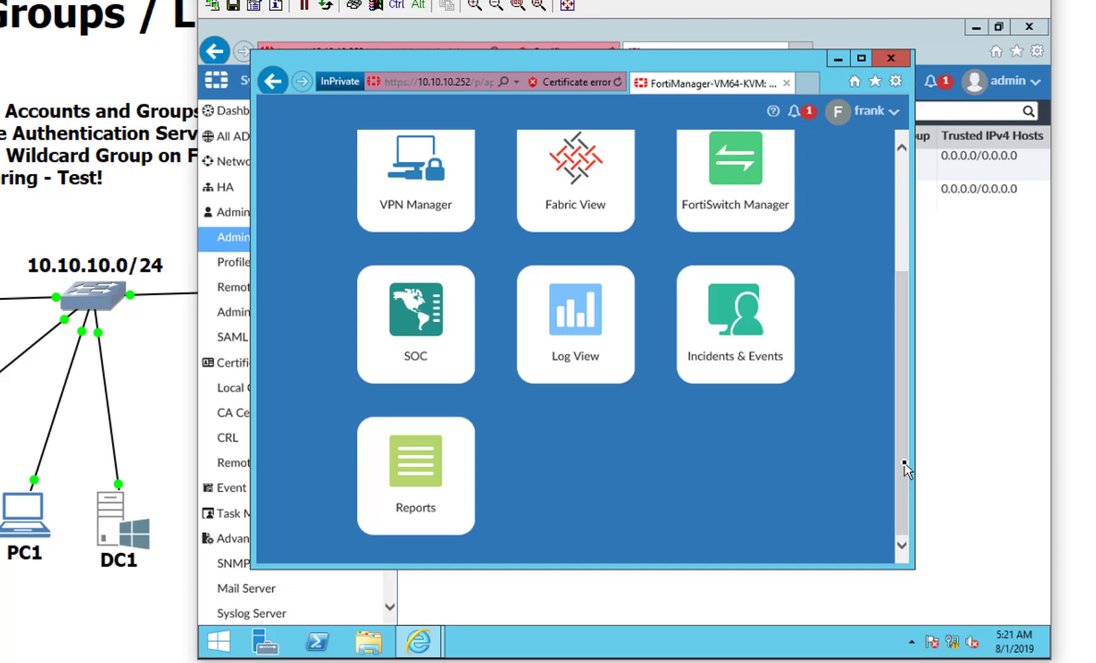
pyautogui.click(871, 111)
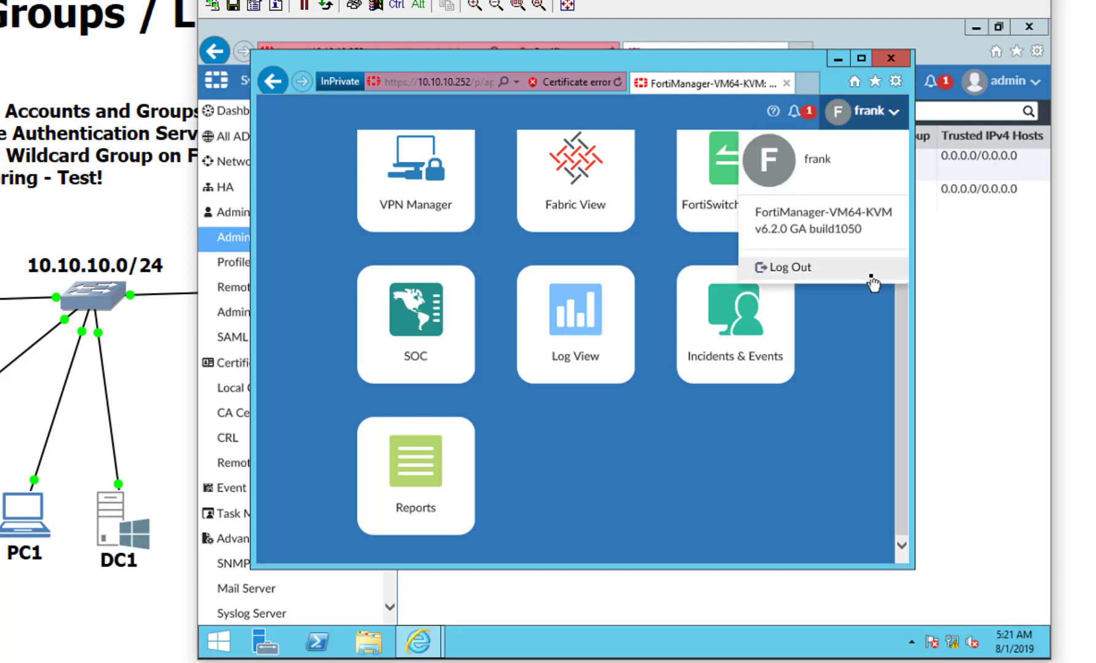
# Step: Log frank out and sign in as AD user bob with his password
pyautogui.click(863, 277)
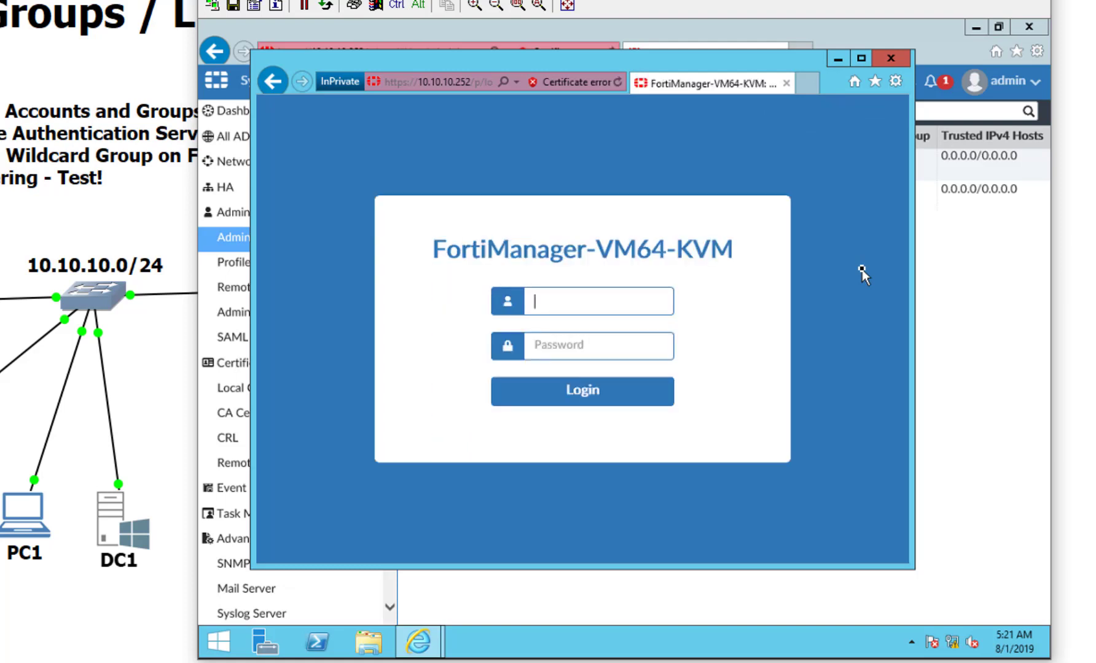
pyautogui.write('bob')
pyautogui.press('Tab')
pyautogui.write('password1')
pyautogui.press('Return')
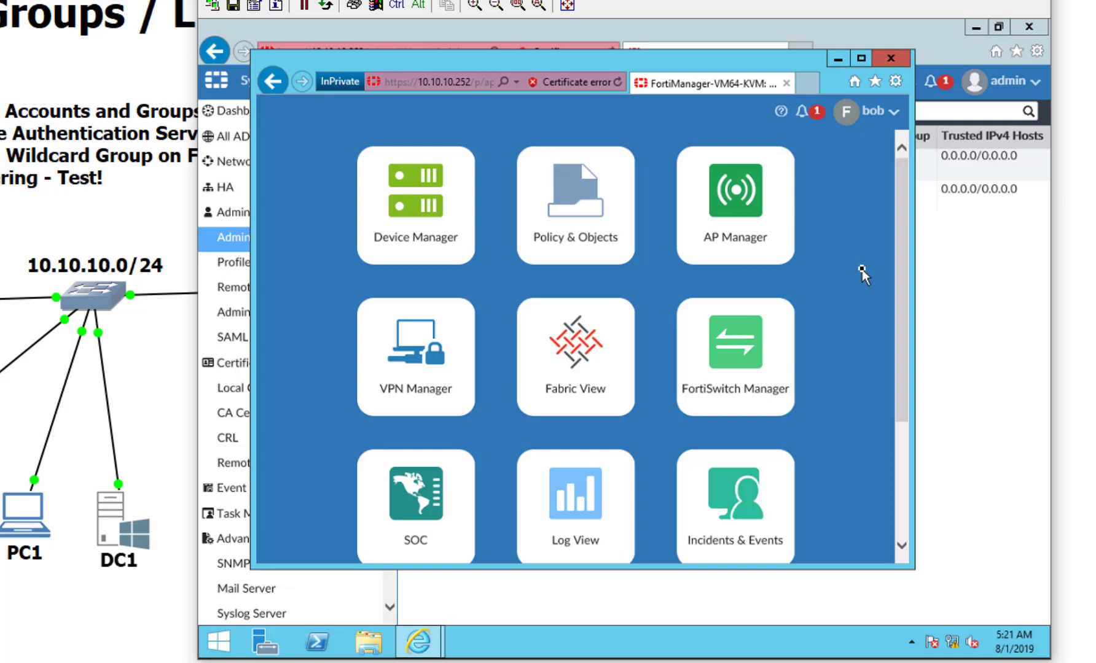
# Step: Log bob out and sign in as administrator with its password
pyautogui.click(871, 110)
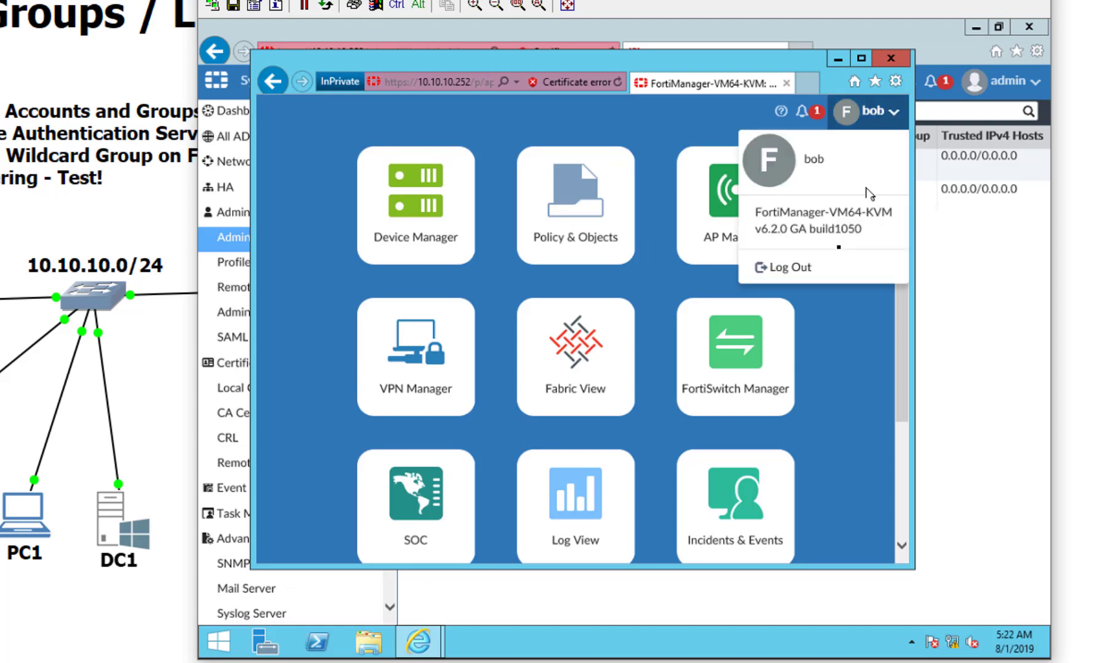
pyautogui.click(817, 277)
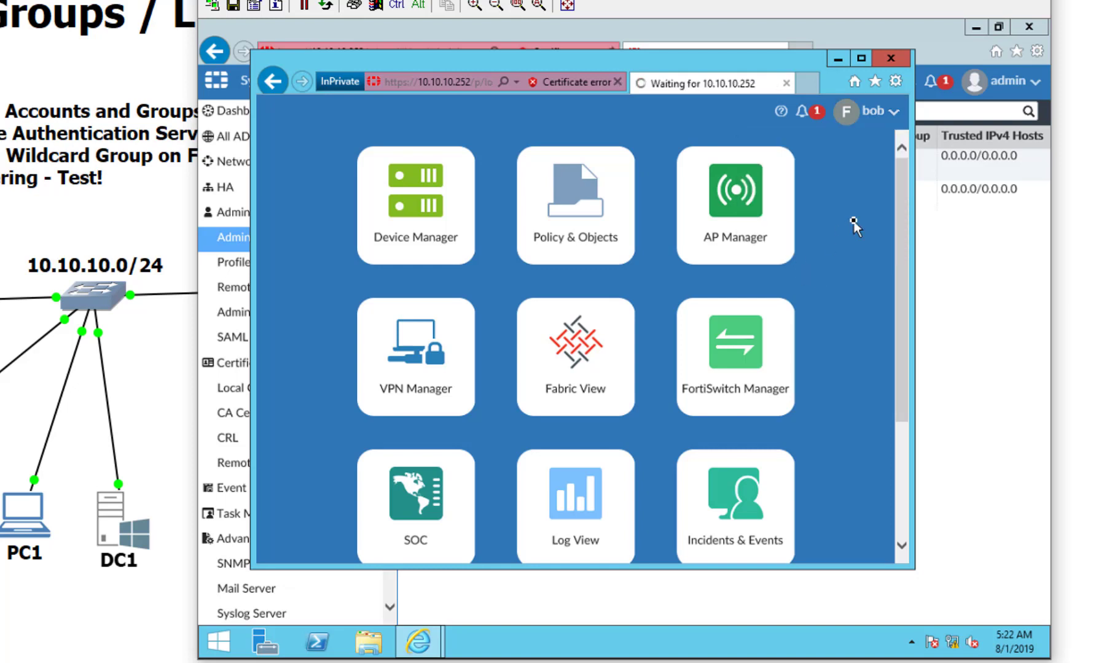
pyautogui.write('administrator')
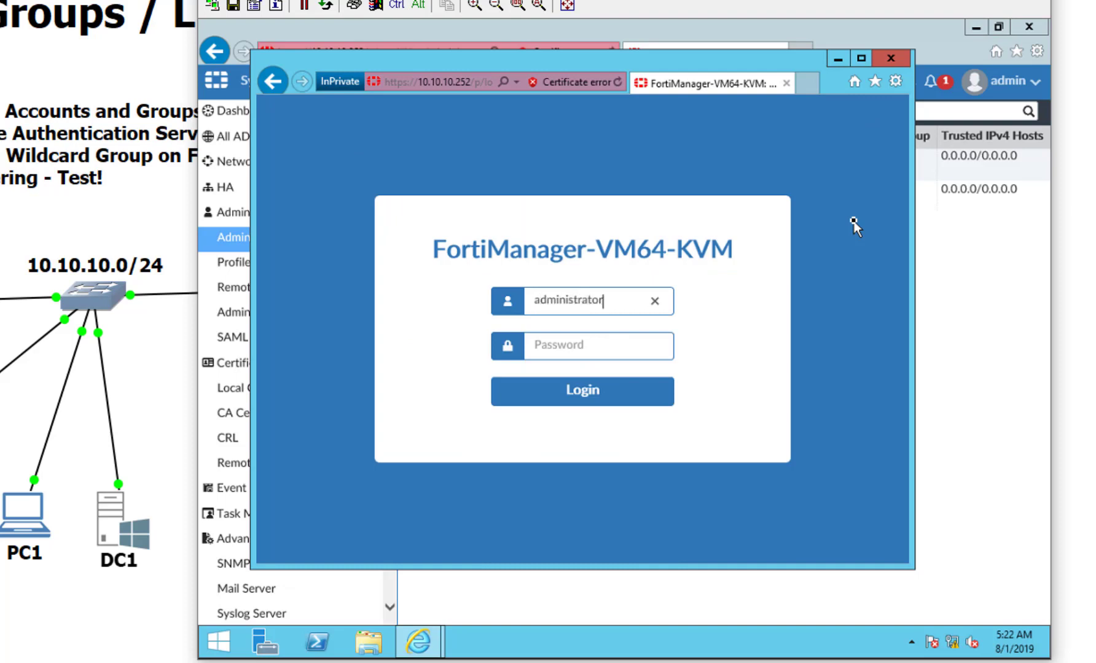
pyautogui.press('Tab')
pyautogui.write('Password')
pyautogui.press('Return')
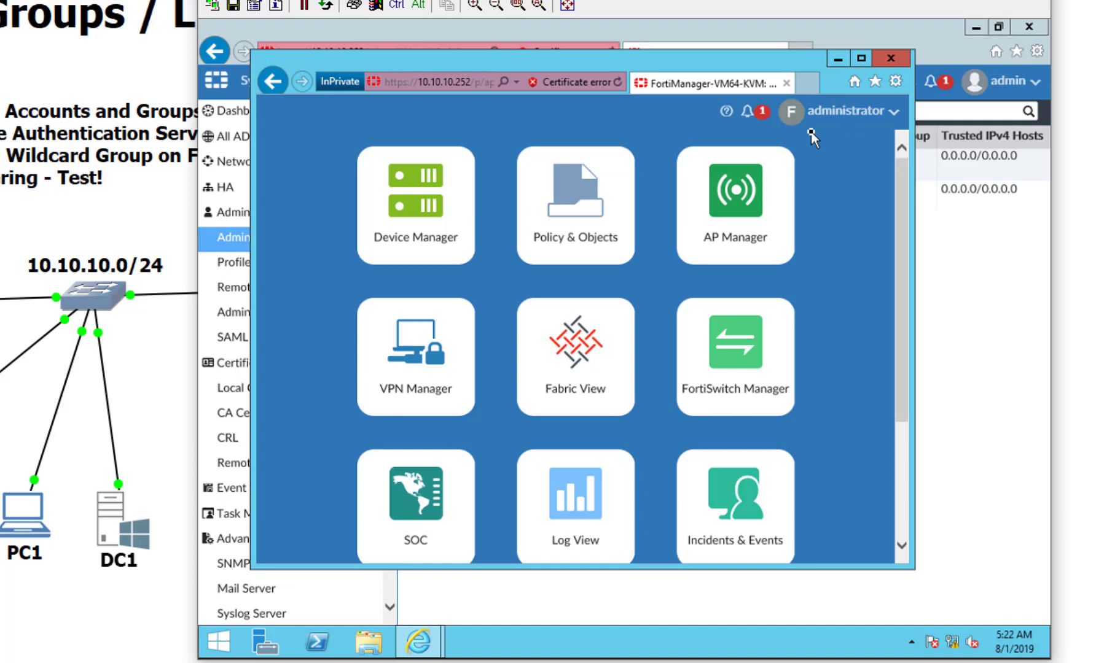
# Step: Review the fortifmgs administrator's settings, then open the Remote Authentication Server list
pyautogui.click(945, 290)
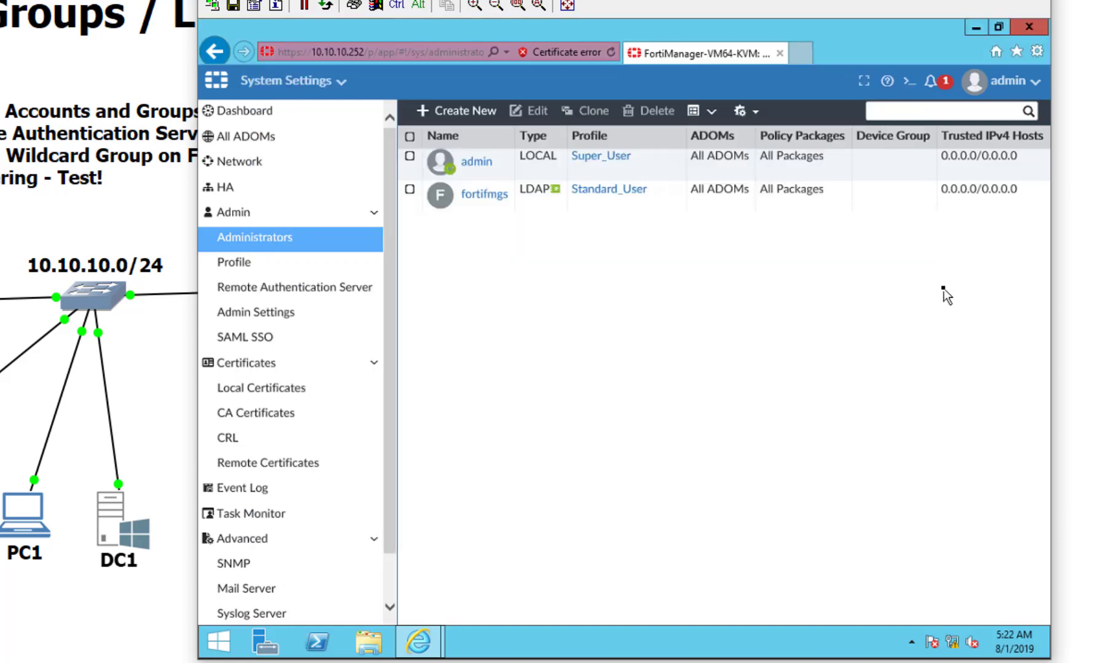
pyautogui.click(506, 196)
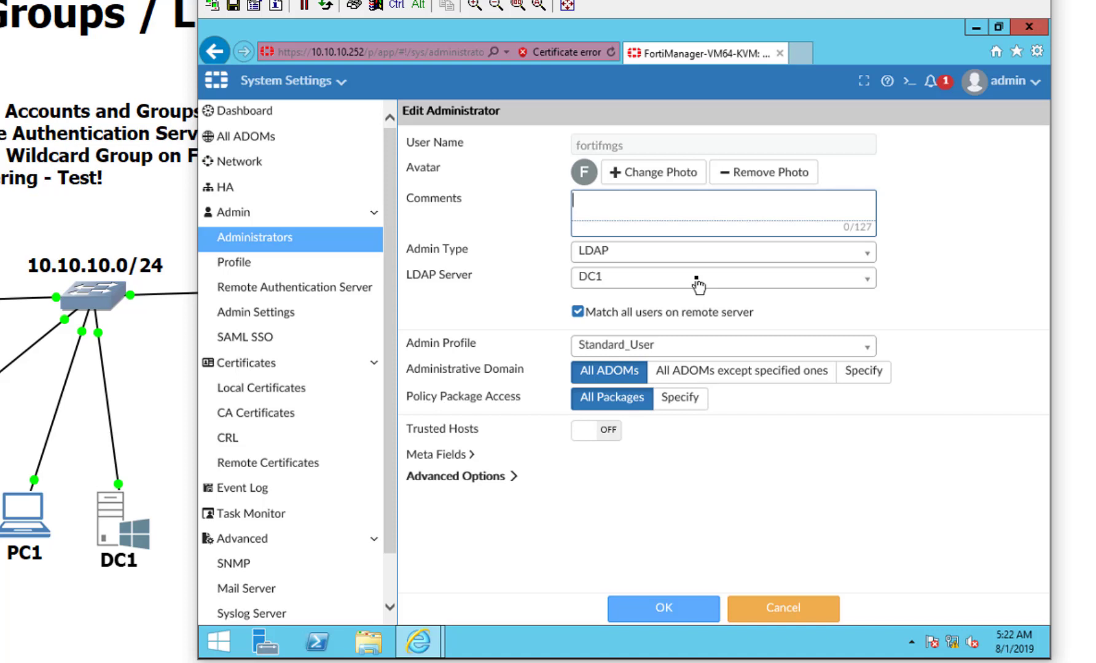
pyautogui.click(362, 294)
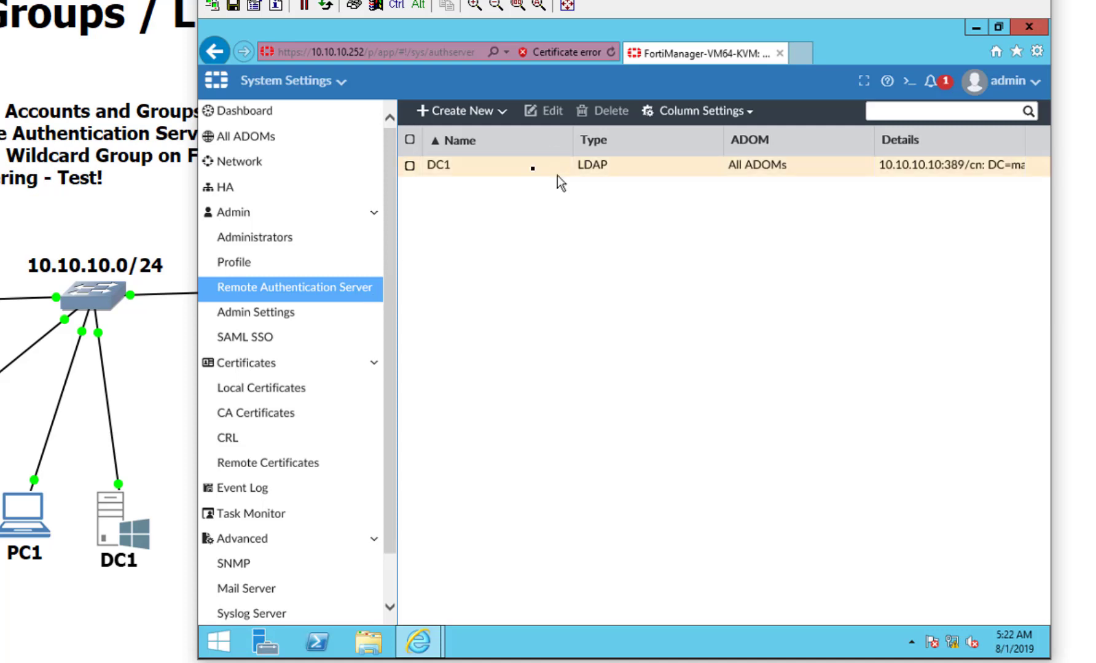
# Step: Open DC1's LDAP settings and browse the directory tree down to OU=Support
pyautogui.doubleClick(536, 171)
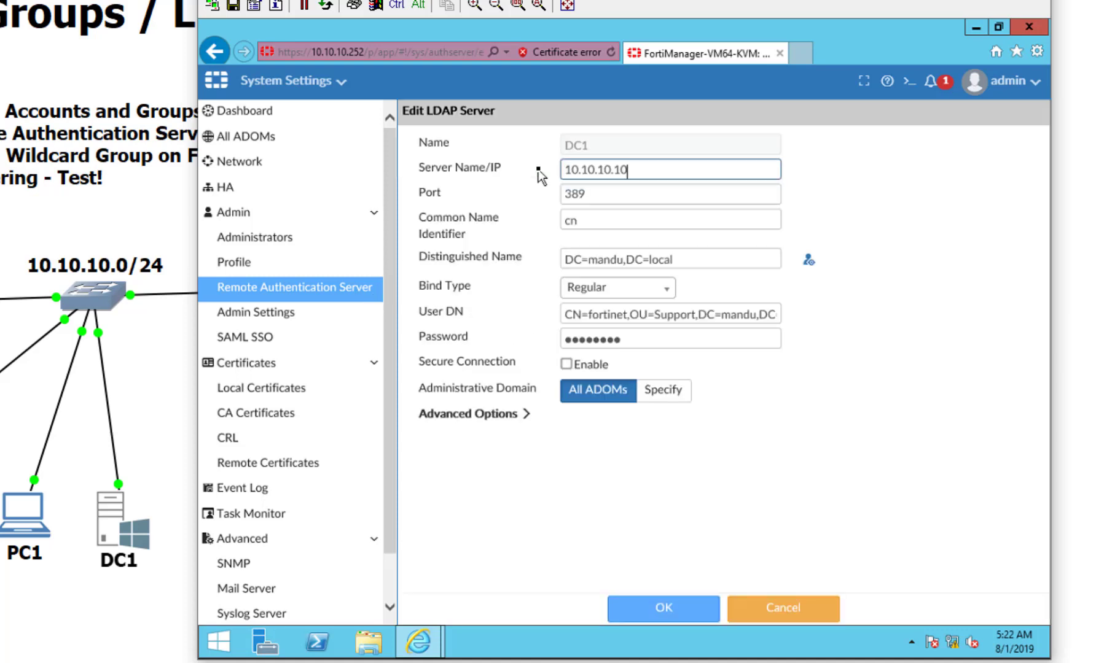
pyautogui.click(805, 254)
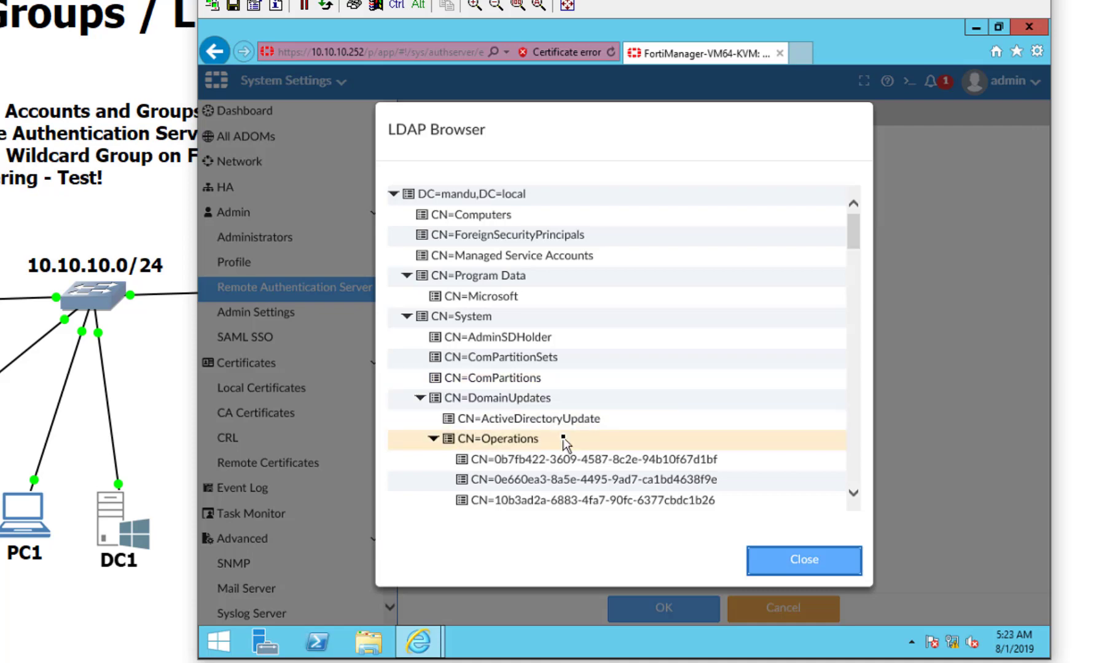
pyautogui.scroll(-7, 563, 443)
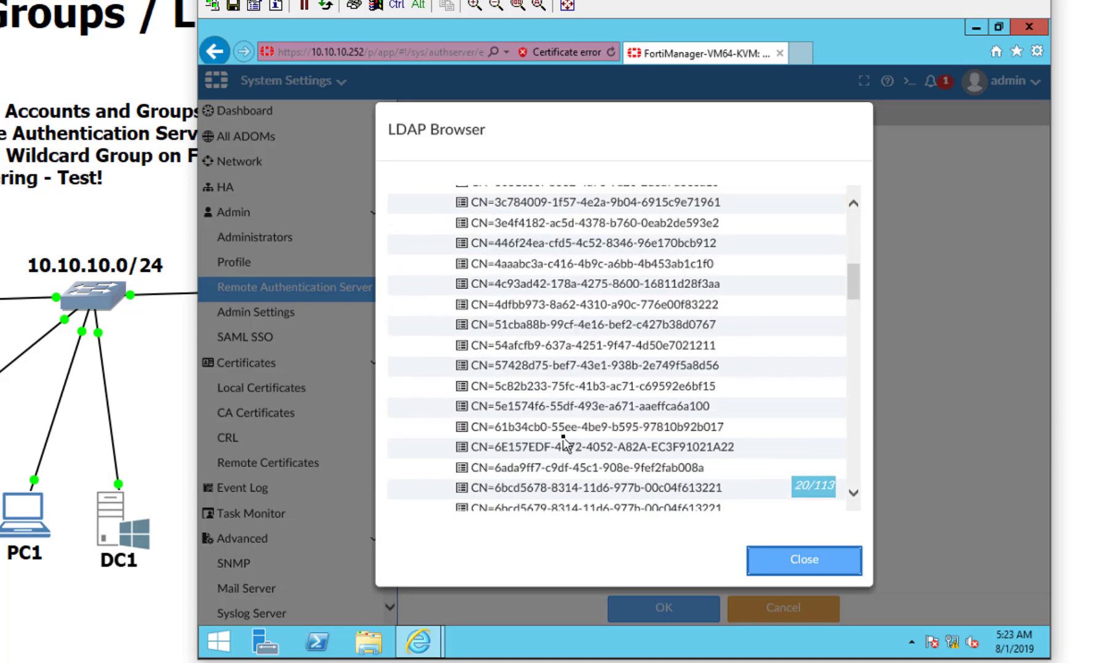
pyautogui.scroll(-2, 563, 443)
pyautogui.scroll(-8, 563, 442)
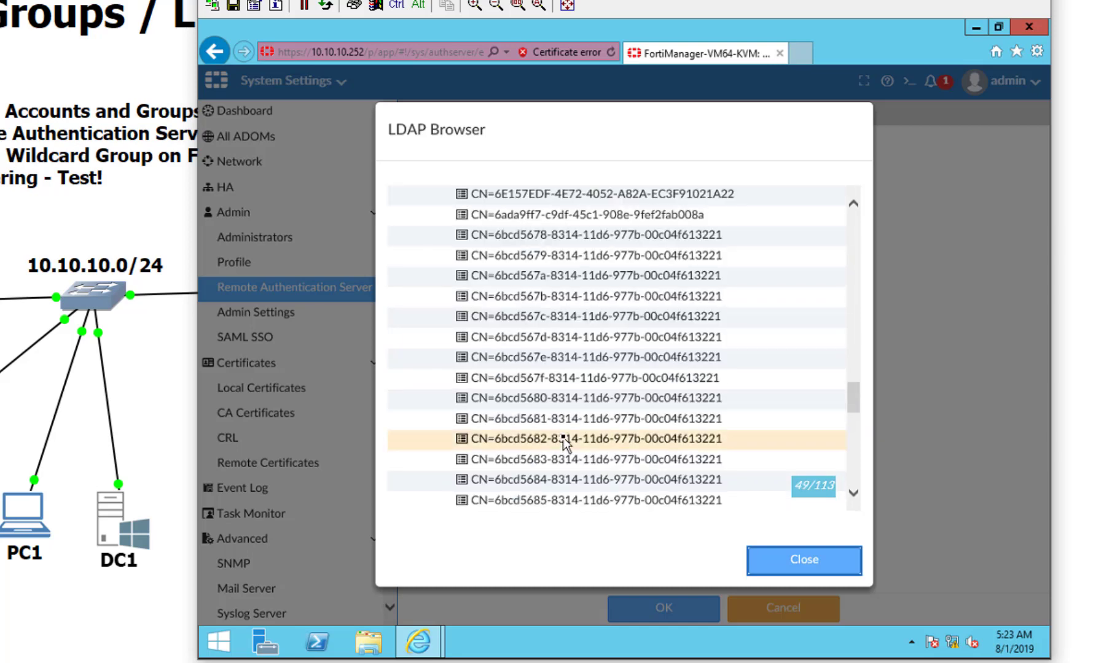
pyautogui.scroll(-11, 563, 442)
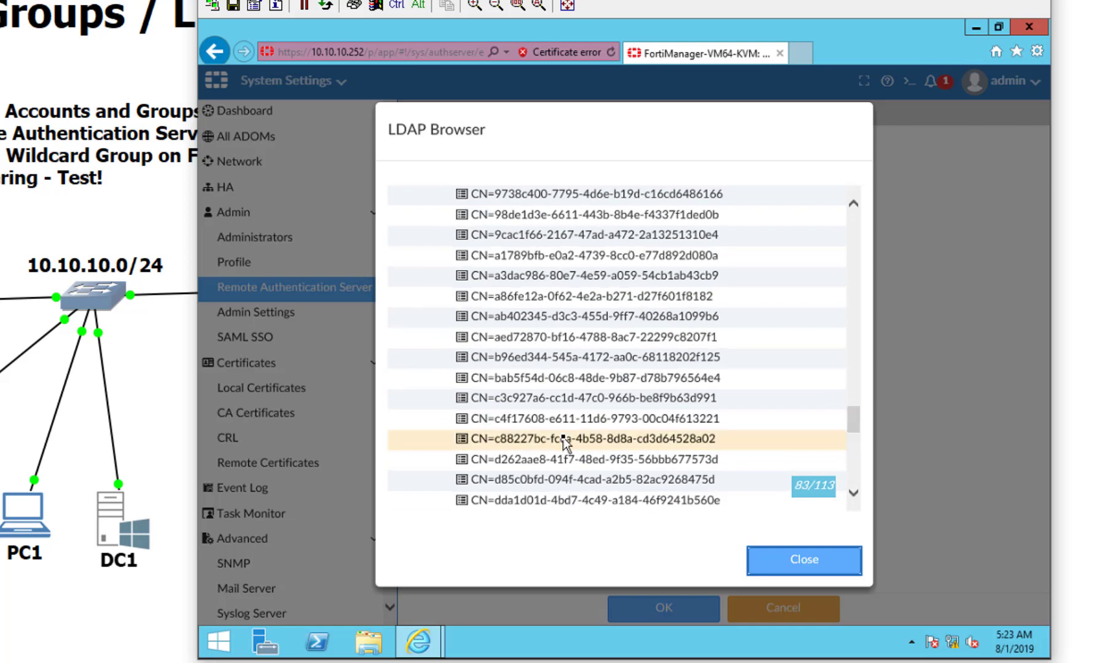
pyautogui.scroll(-6, 563, 442)
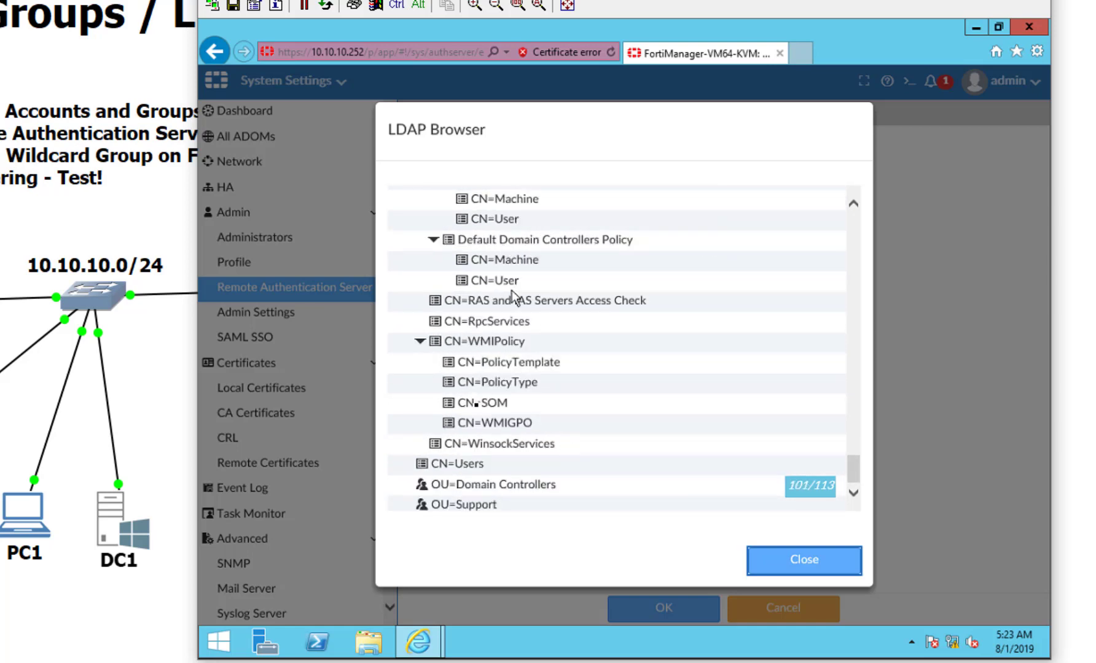
pyautogui.click(469, 505)
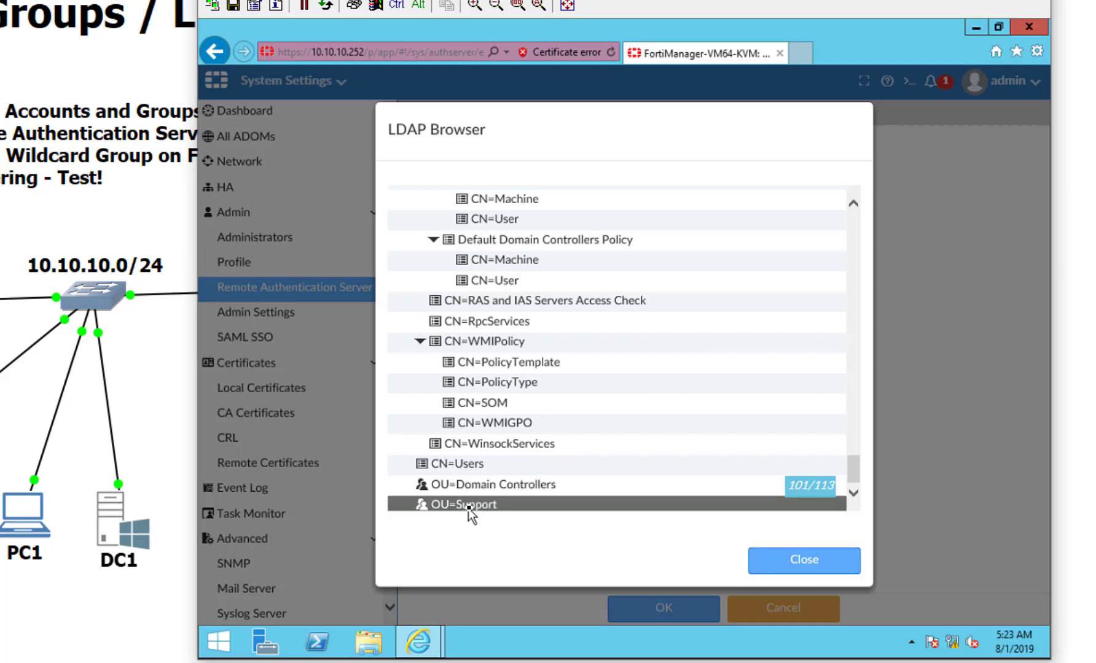
pyautogui.click(763, 558)
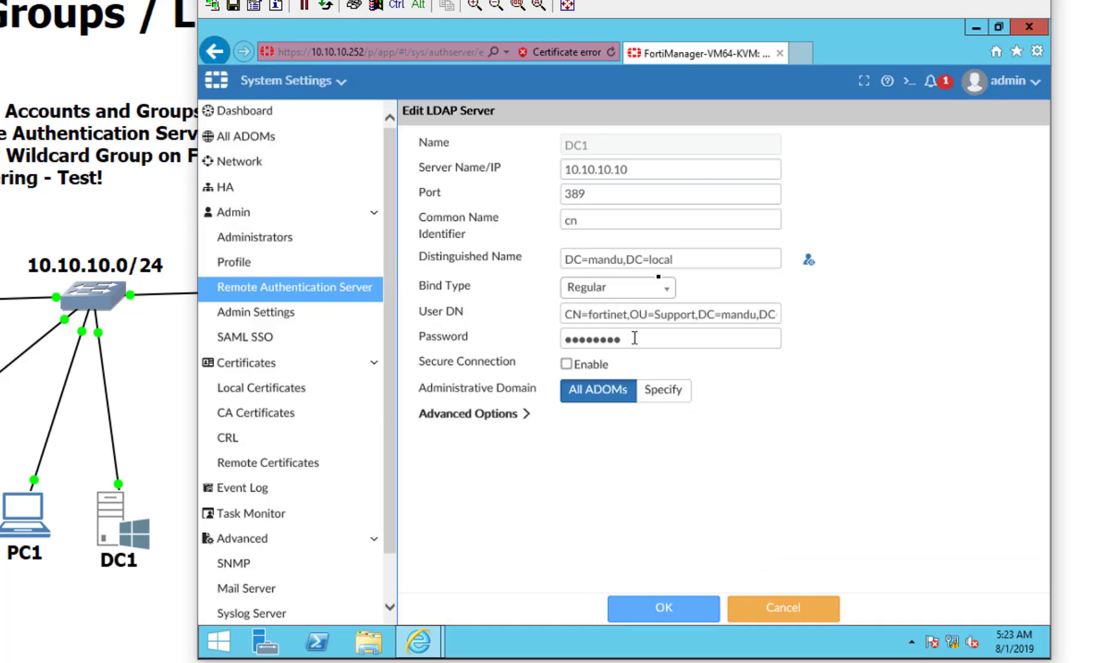
# Step: Browse again, collapse CN=Program Data and CN=System, select OU=Support, and close without choosing
pyautogui.click(601, 259)
pyautogui.click(809, 260)
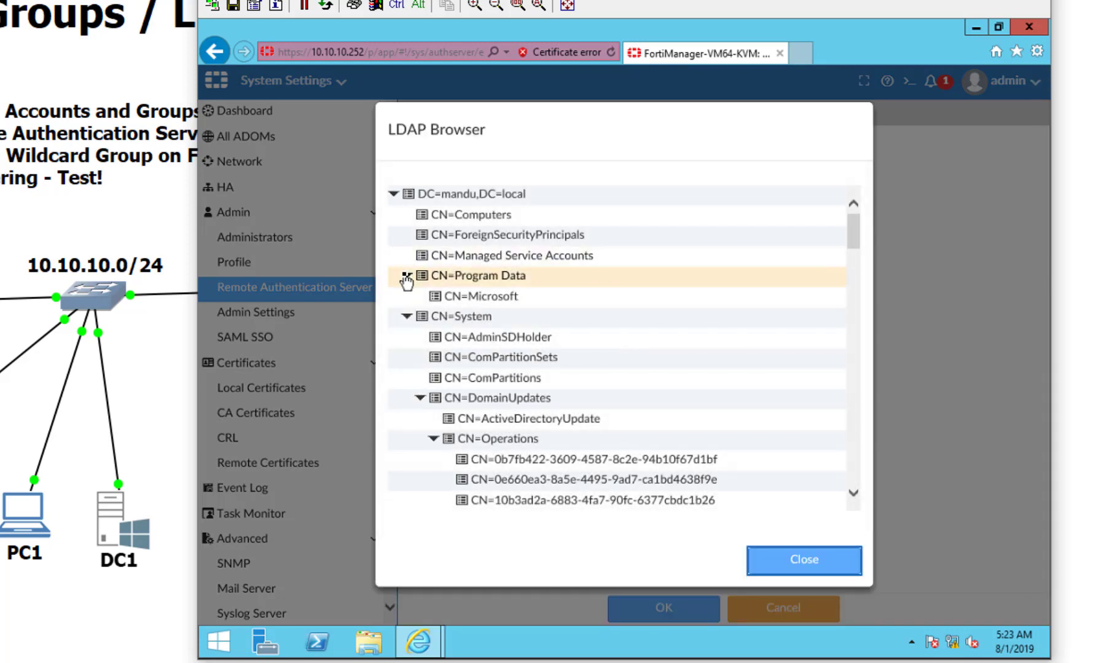
pyautogui.click(406, 278)
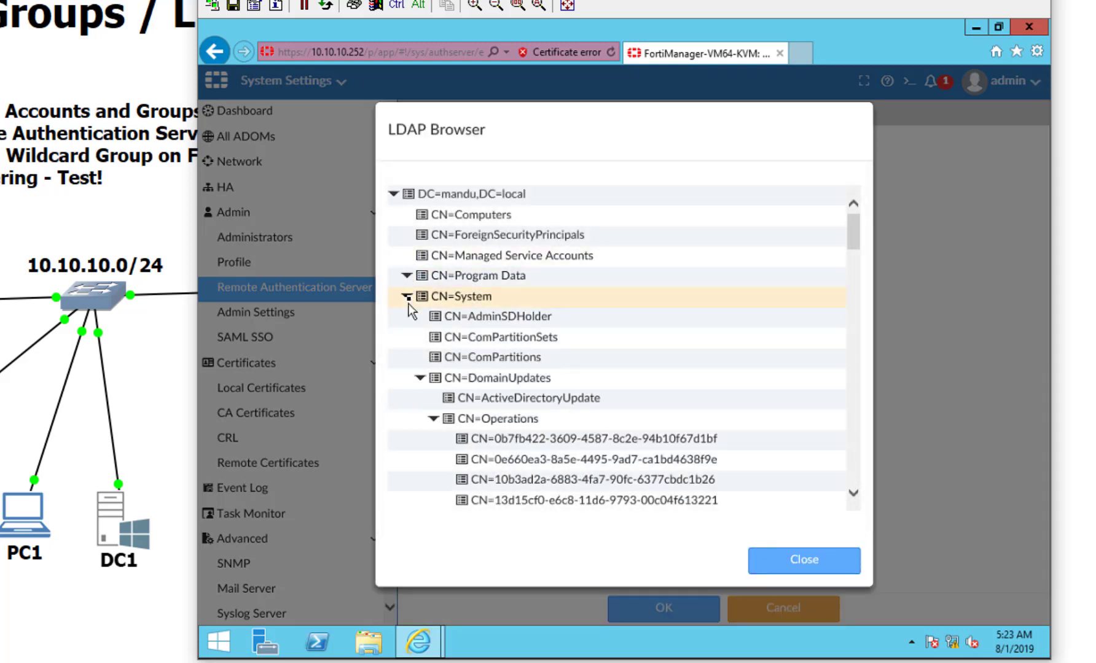
pyautogui.click(408, 299)
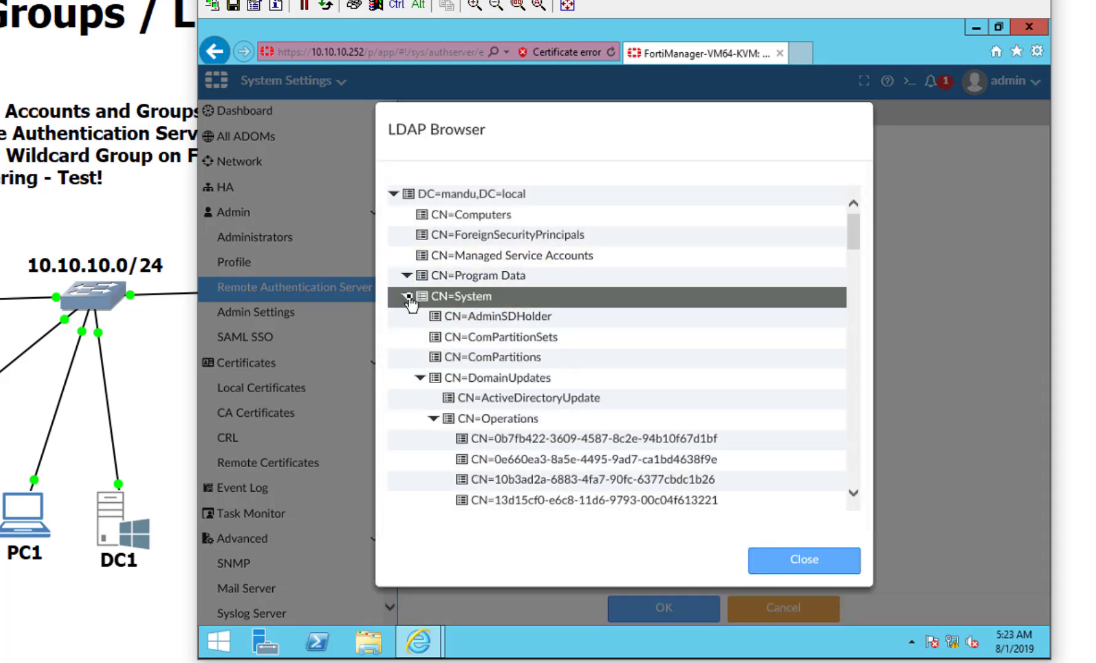
pyautogui.click(431, 360)
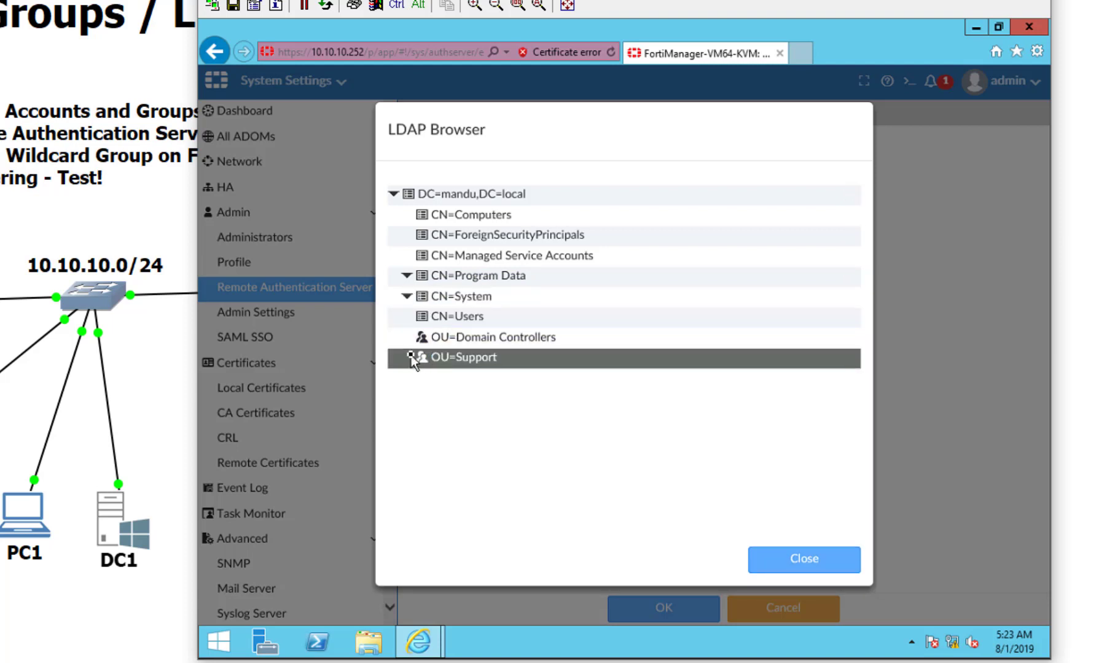
pyautogui.rightClick(411, 355)
pyautogui.press('Escape')
pyautogui.click(809, 559)
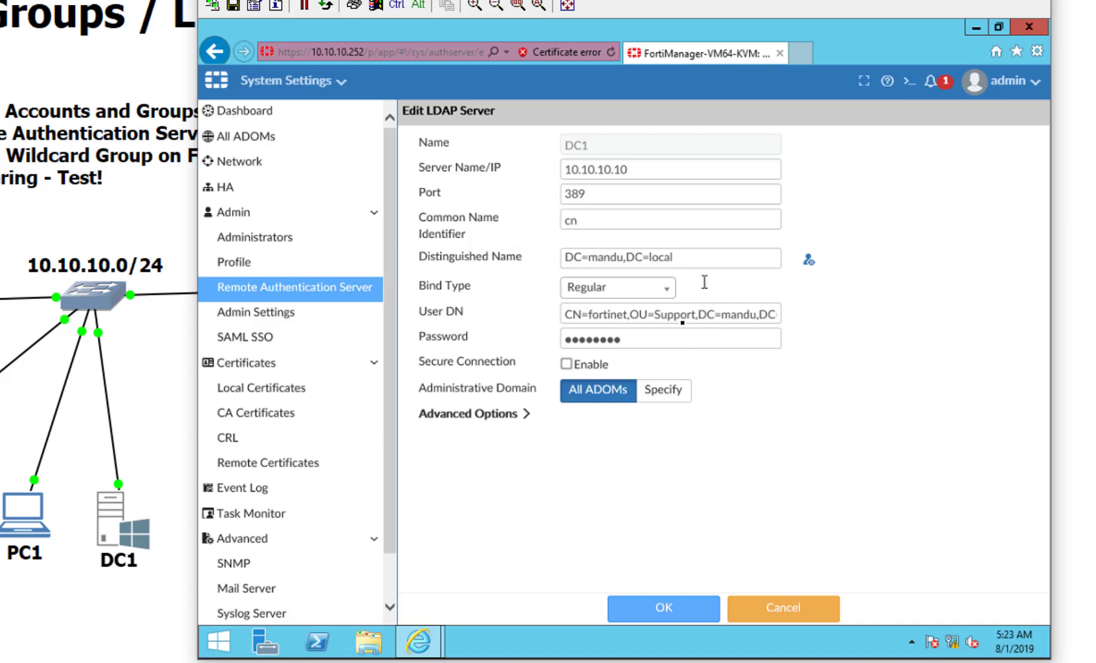
# Step: Replace DC1's Distinguished Name with the copied OU=Support,DC=mandu,DC=local path and save
pyautogui.moveTo(633, 313); pyautogui.dragTo(808, 329)
pyautogui.hotkey('ctrl', 'c')
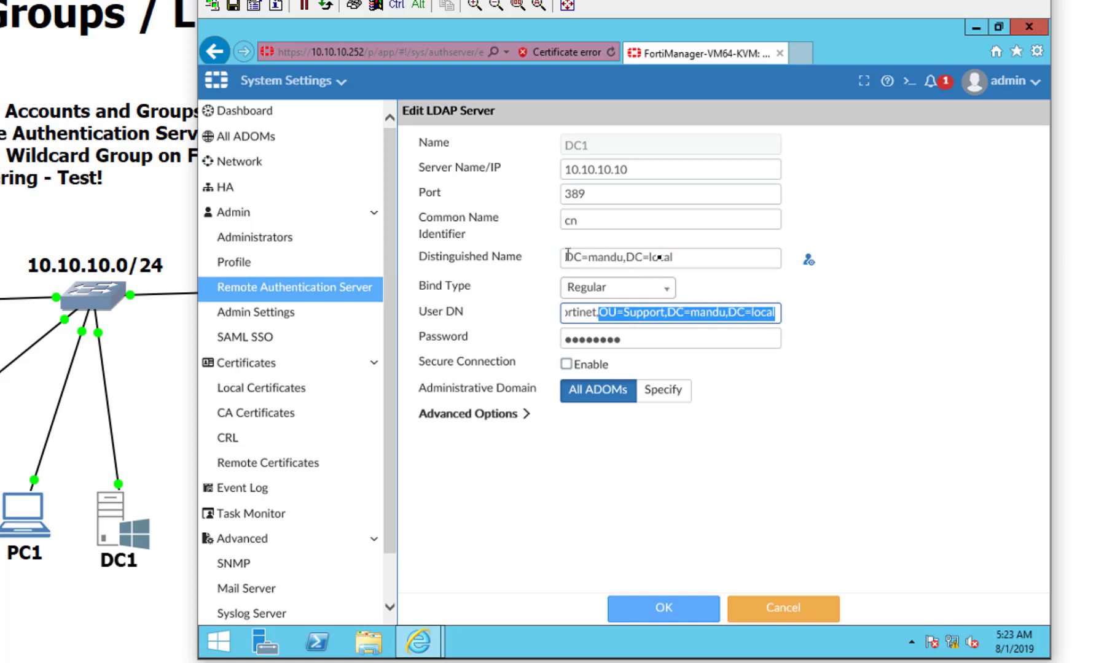
pyautogui.tripleClick(700, 265)
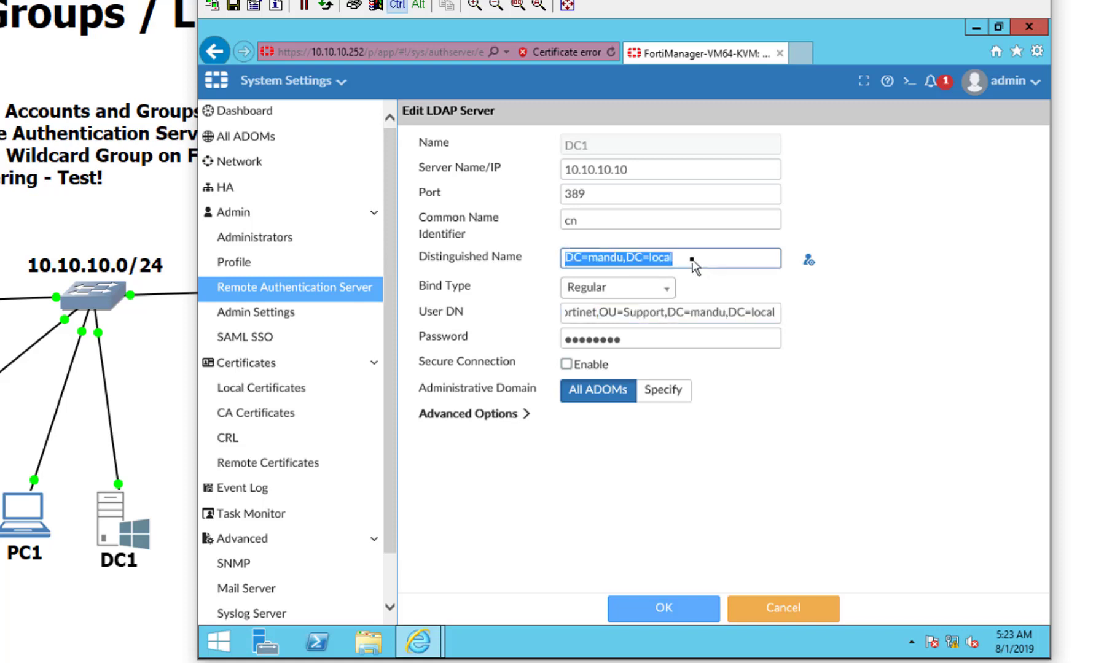
pyautogui.hotkey('ctrl', 'v')
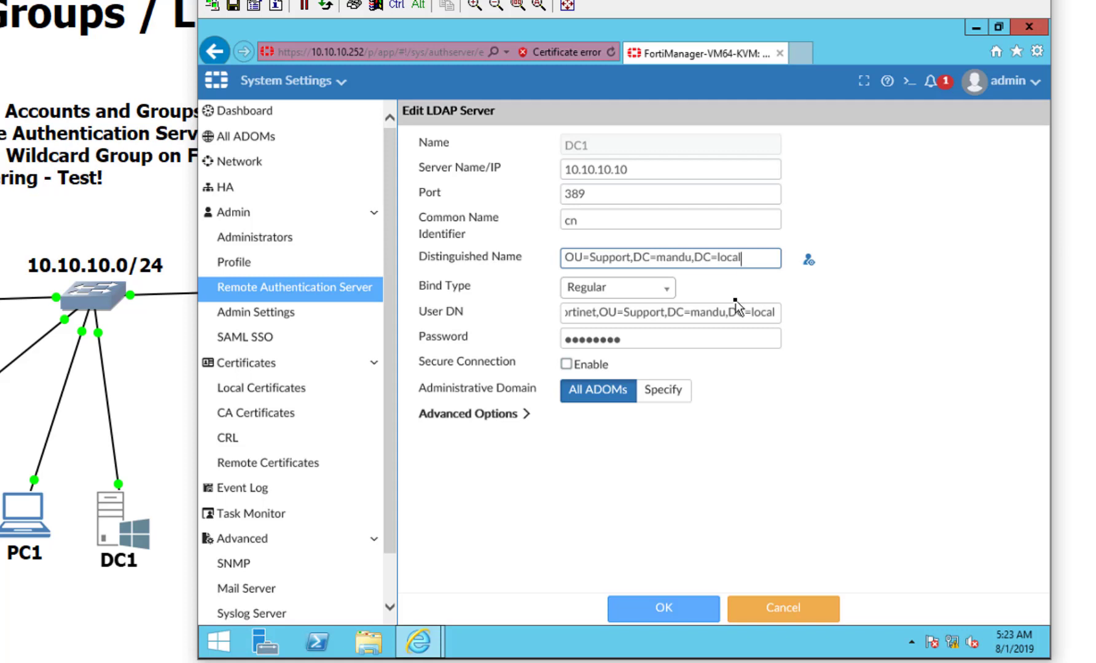
pyautogui.click(672, 604)
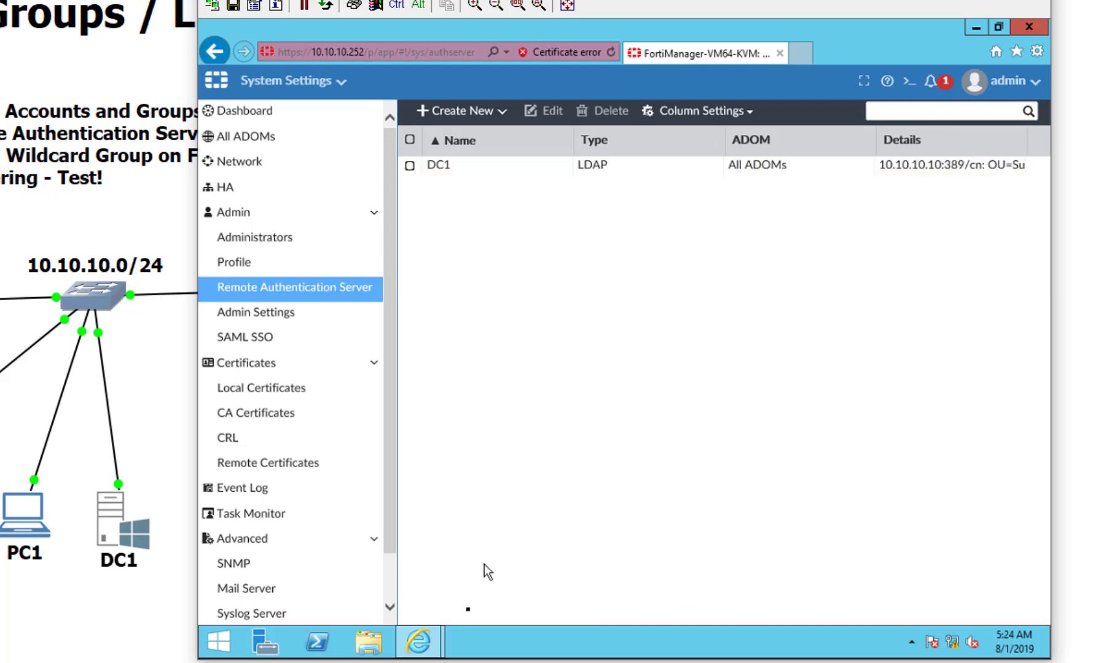
# Step: Log the administrator out of the InPrivate FortiManager session
pyautogui.moveTo(424, 642)
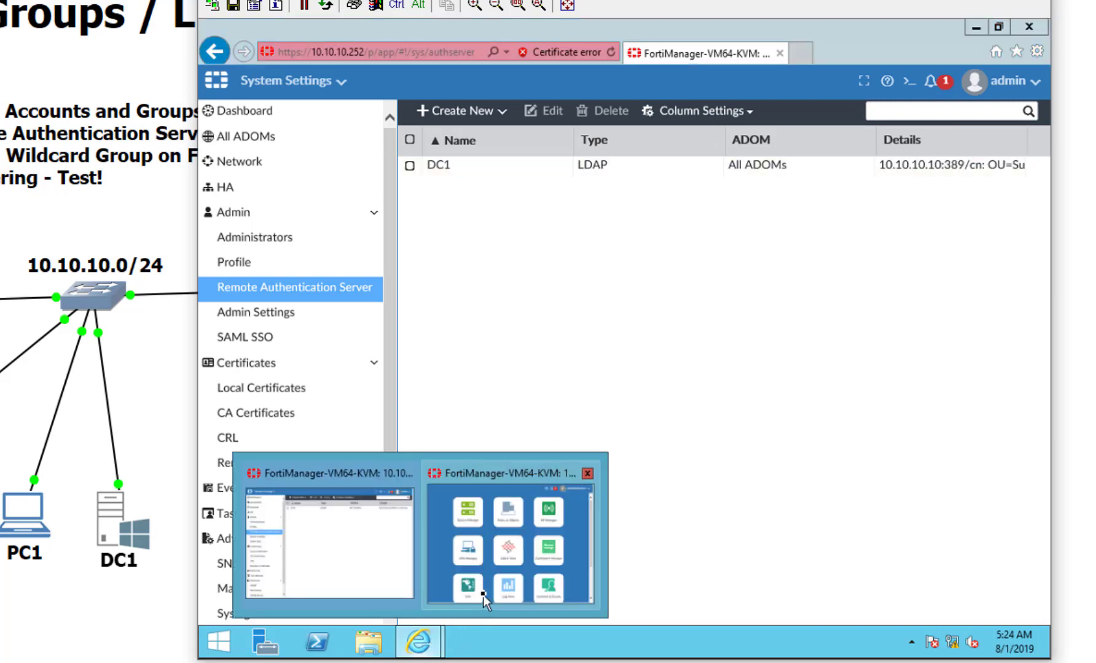
pyautogui.click(484, 596)
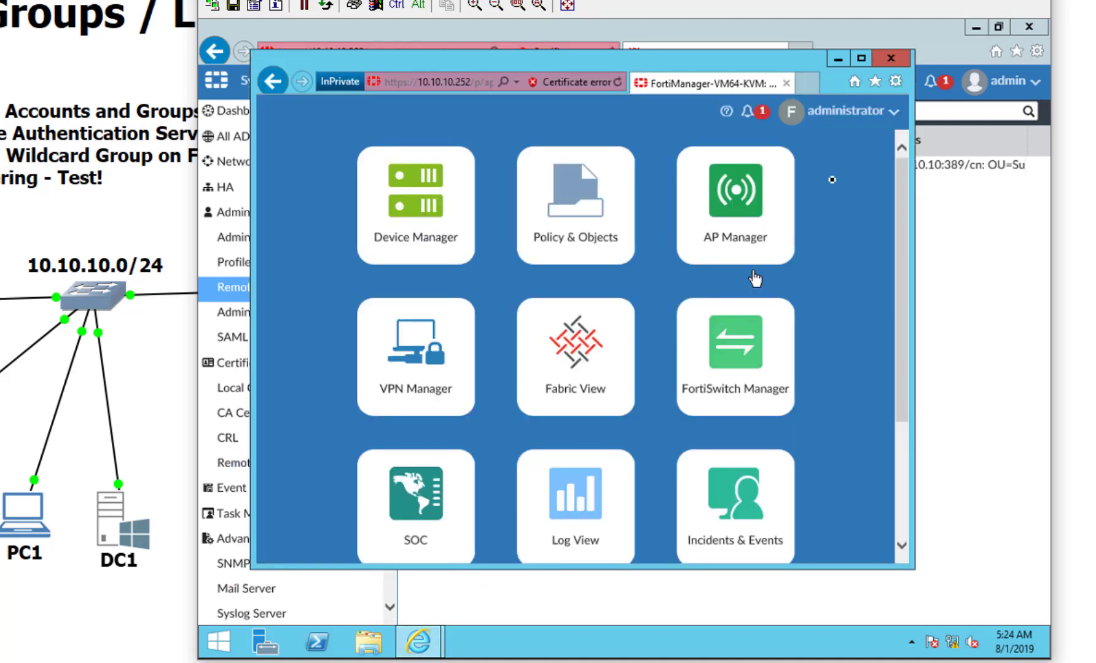
pyautogui.click(836, 122)
pyautogui.click(811, 270)
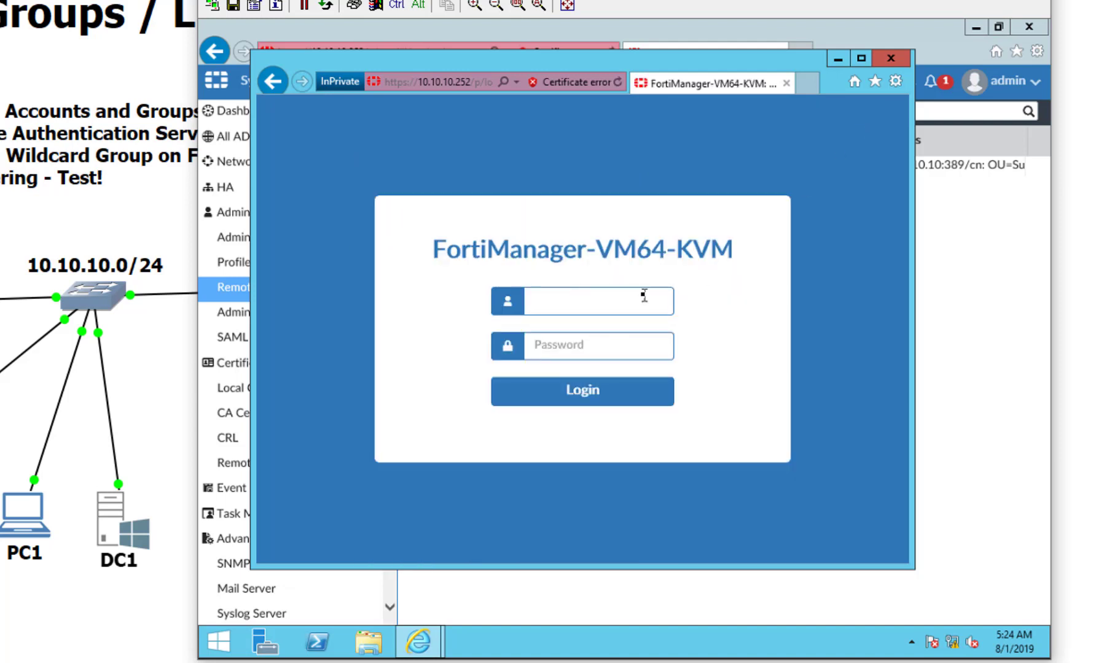
# Step: Sign back in as administrator with its password; authentication fails
pyautogui.write('administrator')
pyautogui.press('Tab')
pyautogui.write('•••••••')
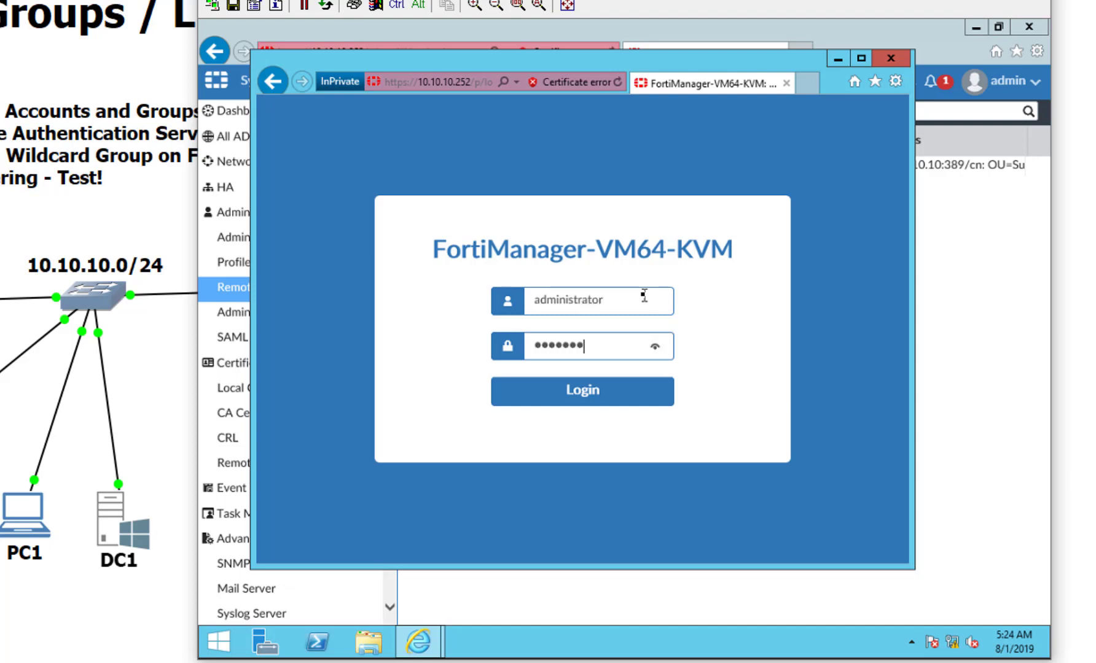
pyautogui.write('•')
pyautogui.press('Return')
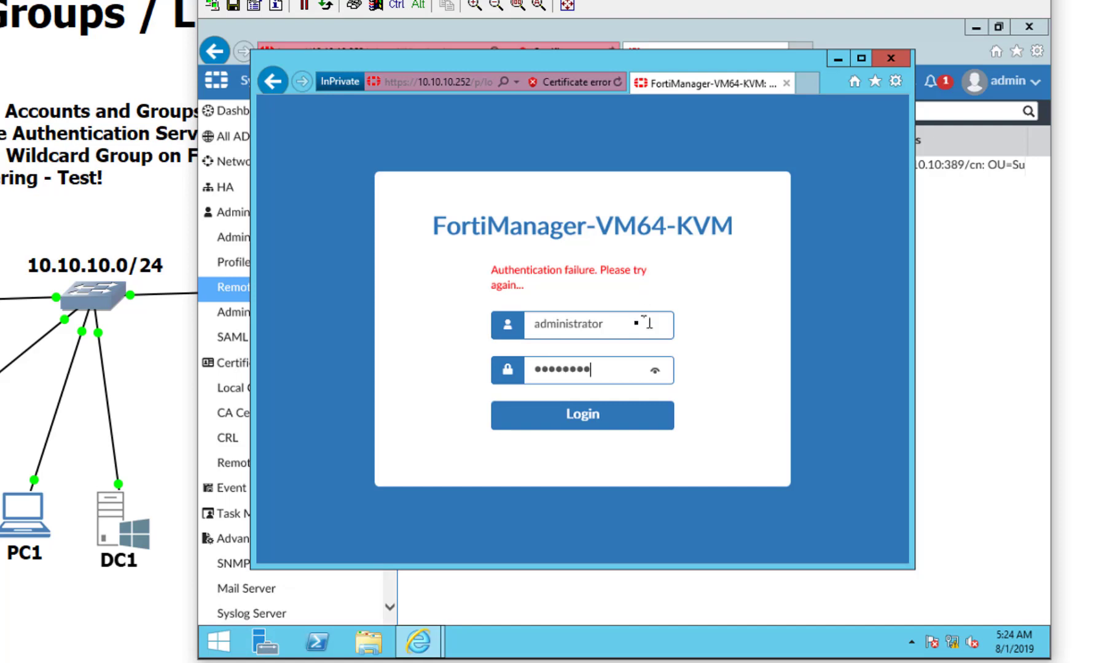
# Step: Submit a login as a domain user without a password, then scroll the DC1 server list
pyautogui.hotkey('shift', 'Tab')
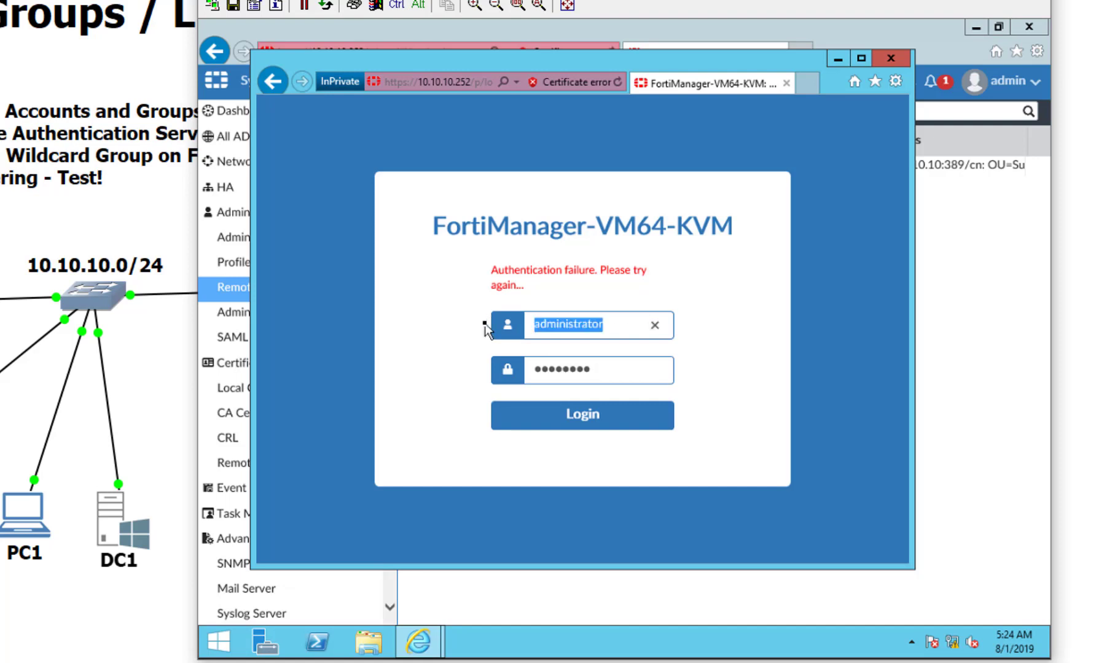
pyautogui.write('bob')
pyautogui.press('Tab')
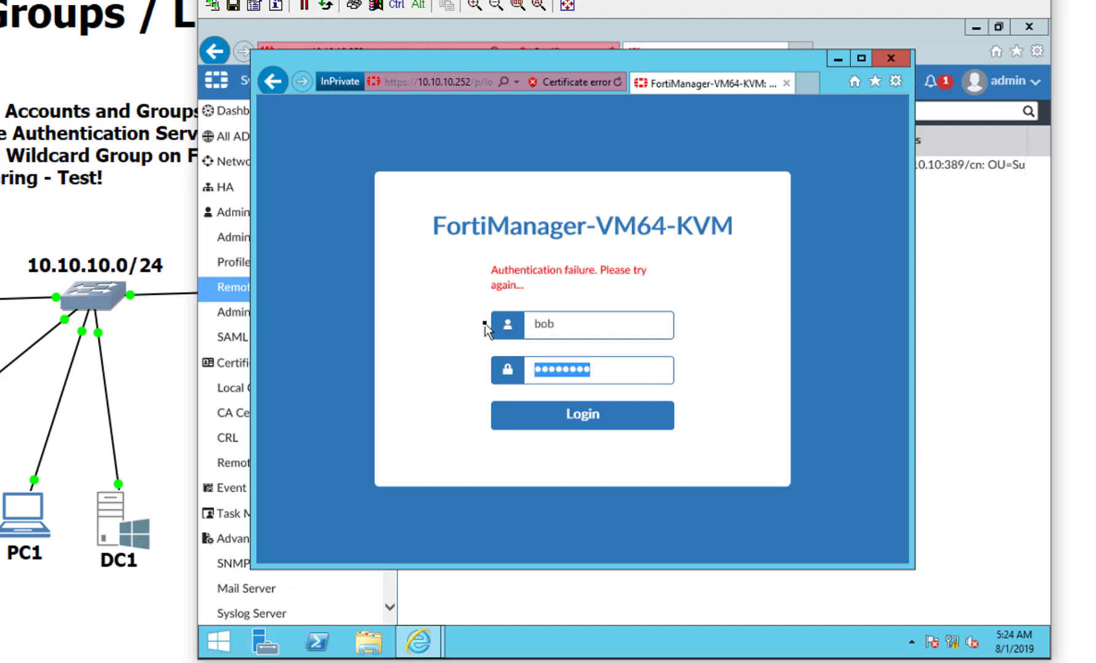
pyautogui.press('Return')
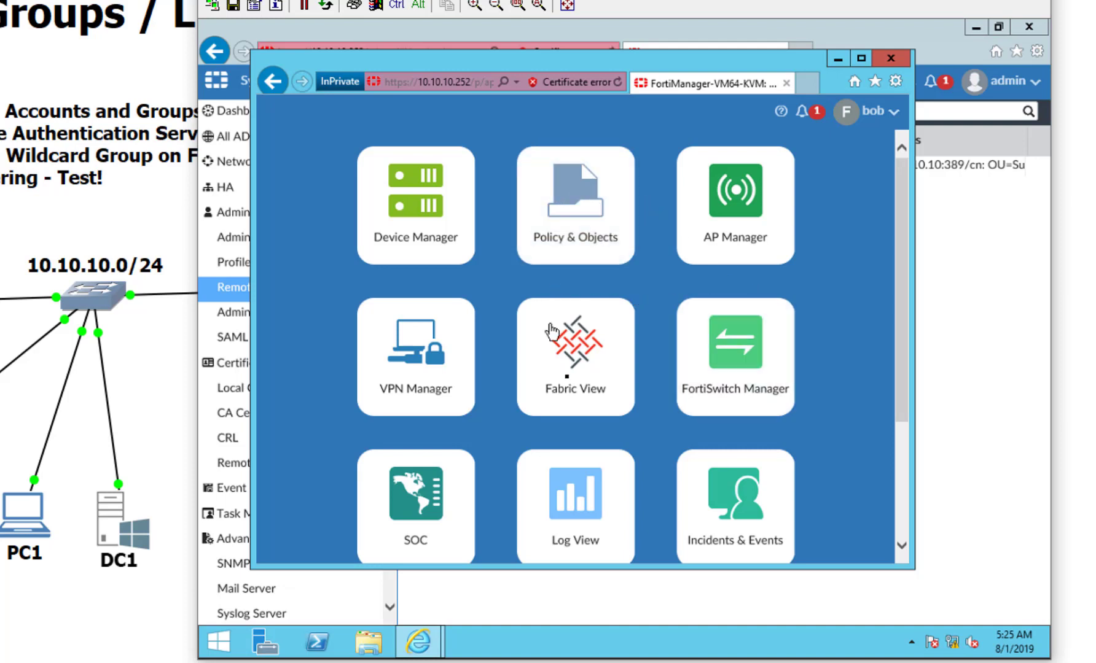
pyautogui.scroll(-3, 553, 355)
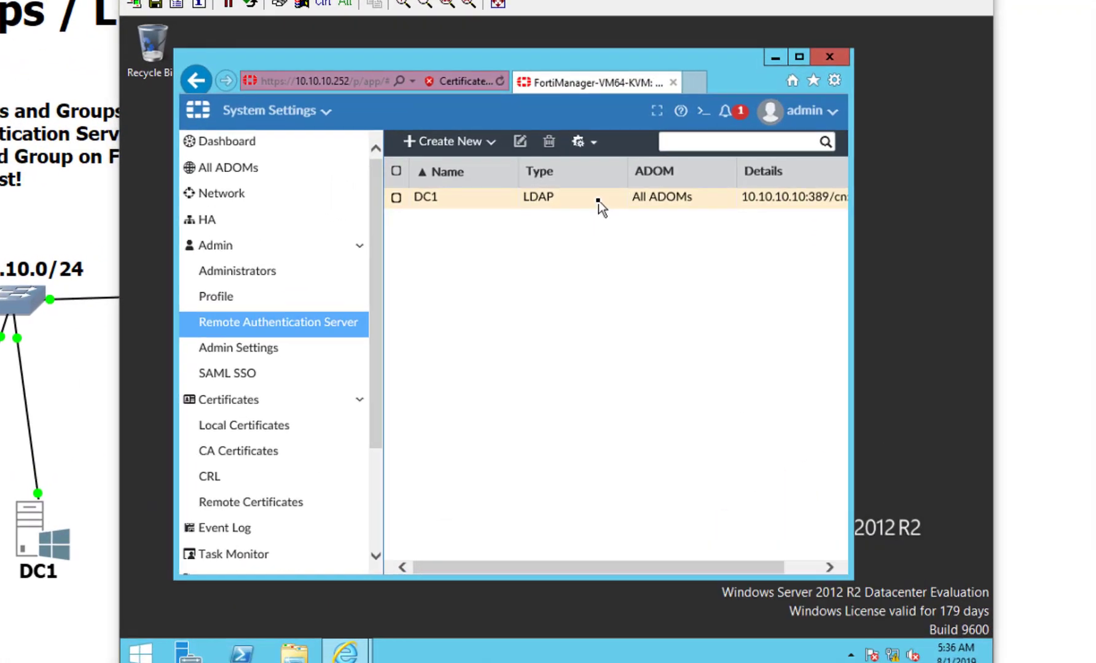
# Step: Open DC1, expand Advanced Options, and place the cursor in the empty group field
pyautogui.click(593, 212)
pyautogui.doubleClick(598, 203)
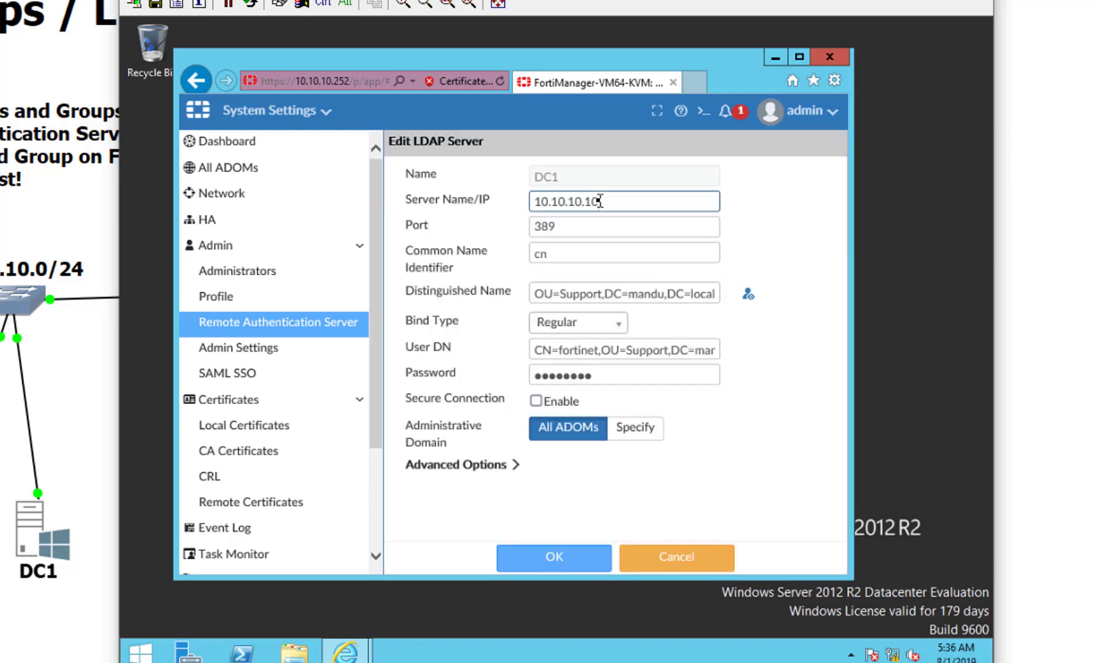
pyautogui.click(456, 465)
pyautogui.scroll(-3, 456, 461)
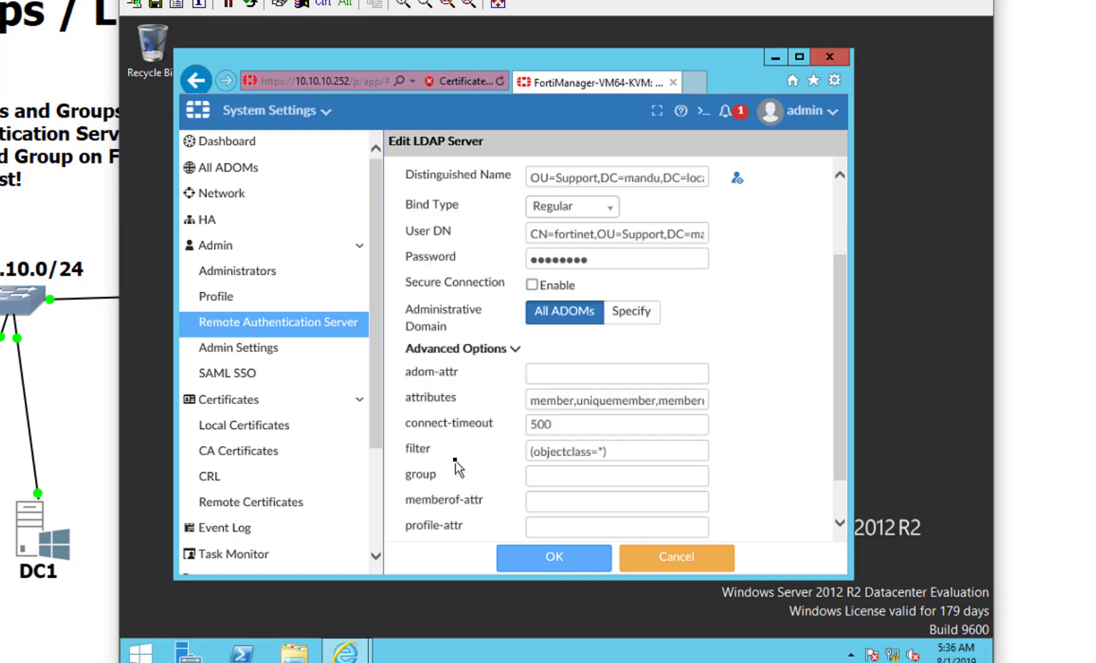
pyautogui.scroll(-1, 456, 461)
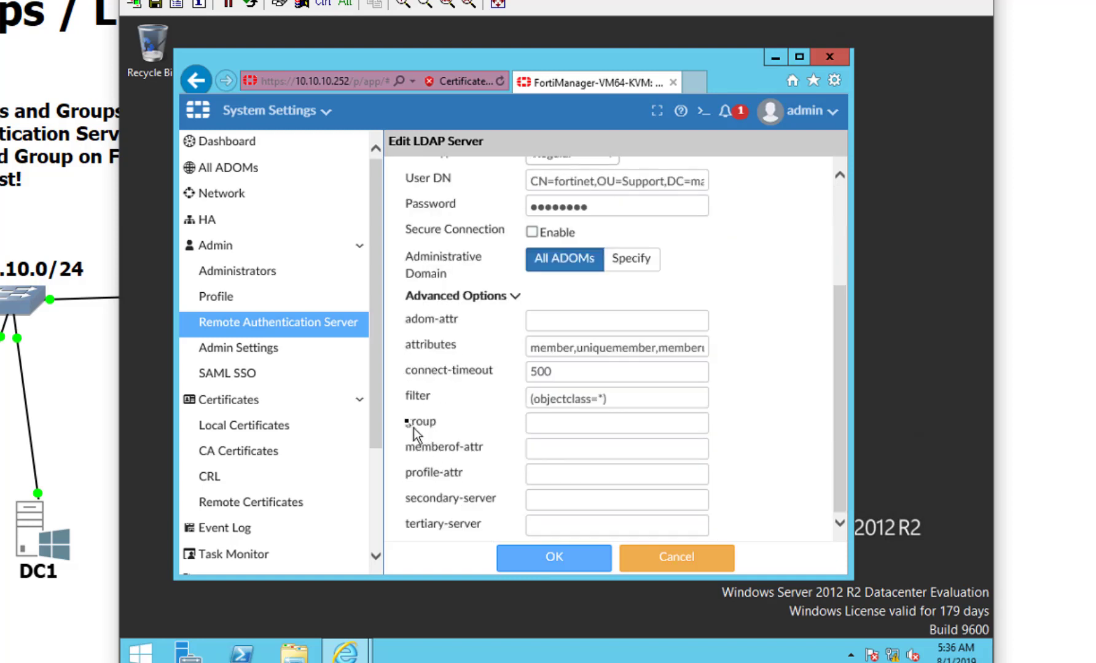
pyautogui.click(531, 423)
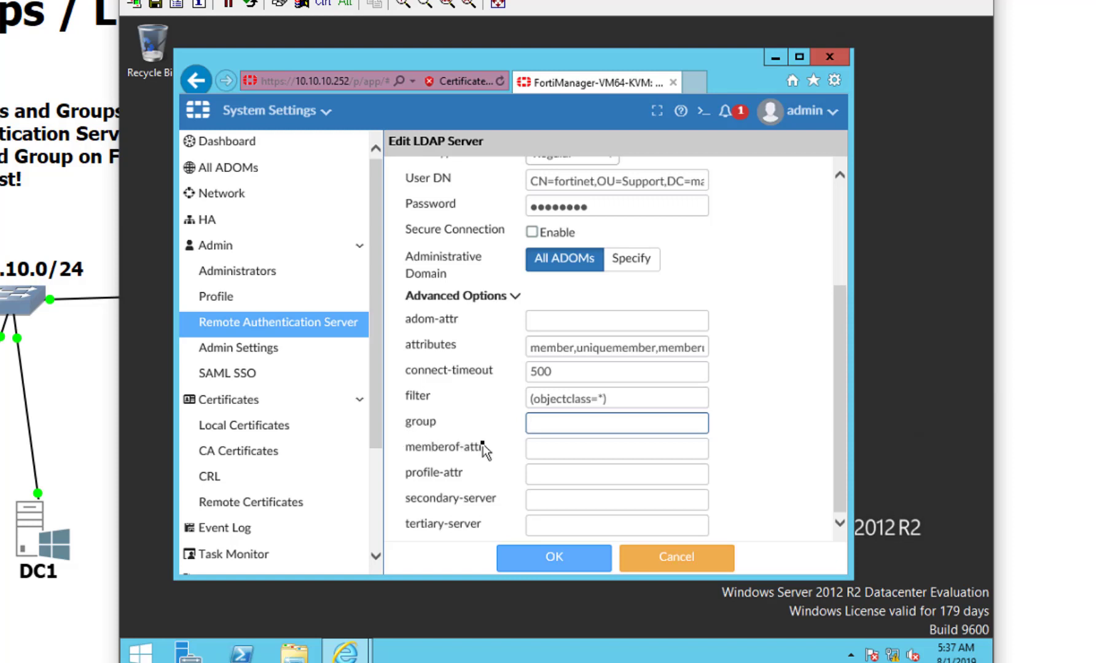
# Step: Launch Active Directory Users and Computers from Server Manager's Tools menu
pyautogui.click(203, 648)
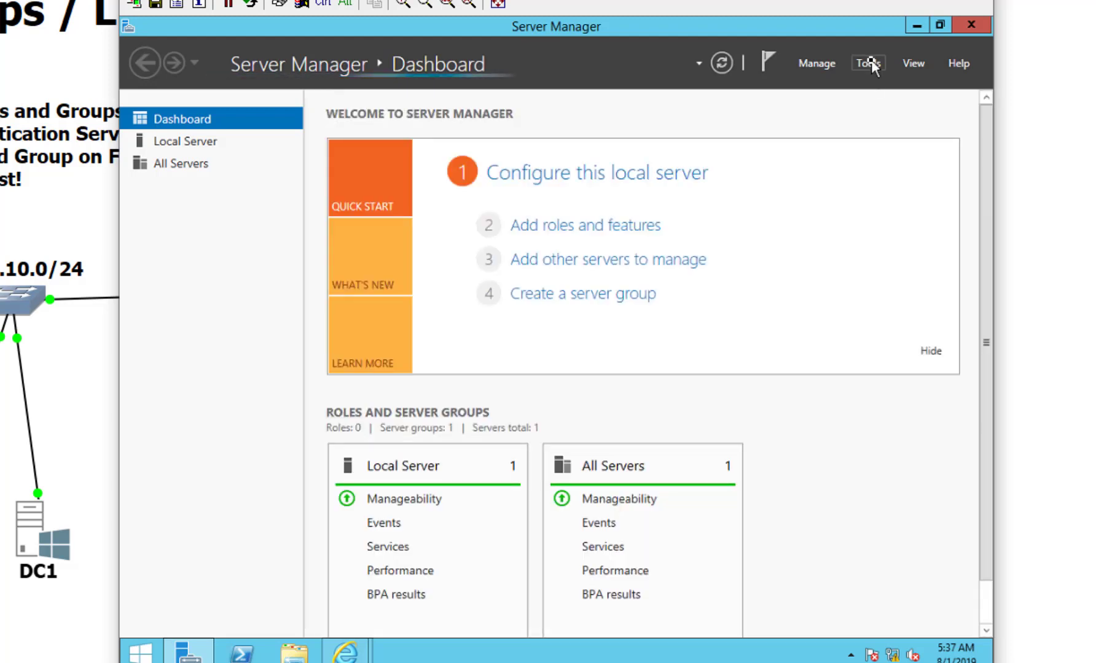
pyautogui.click(871, 60)
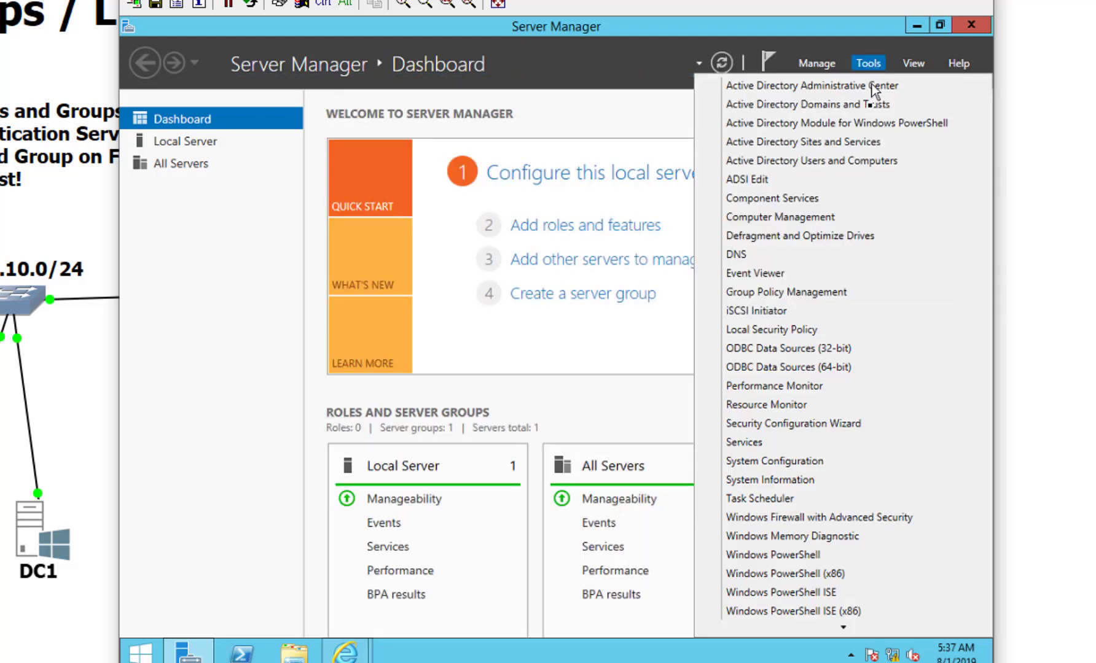
pyautogui.click(866, 161)
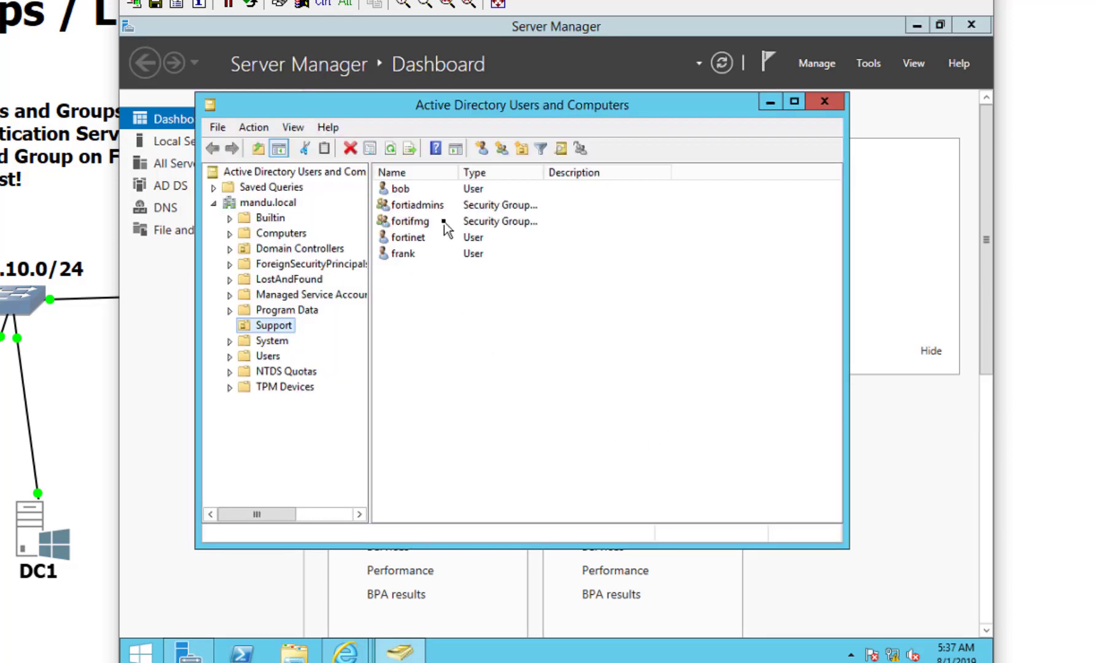
# Step: Copy fortifmg's distinguishedName CN=fortifmg,OU=Support,DC=mandu,DC=local from its Attribute Editor
pyautogui.click(444, 223)
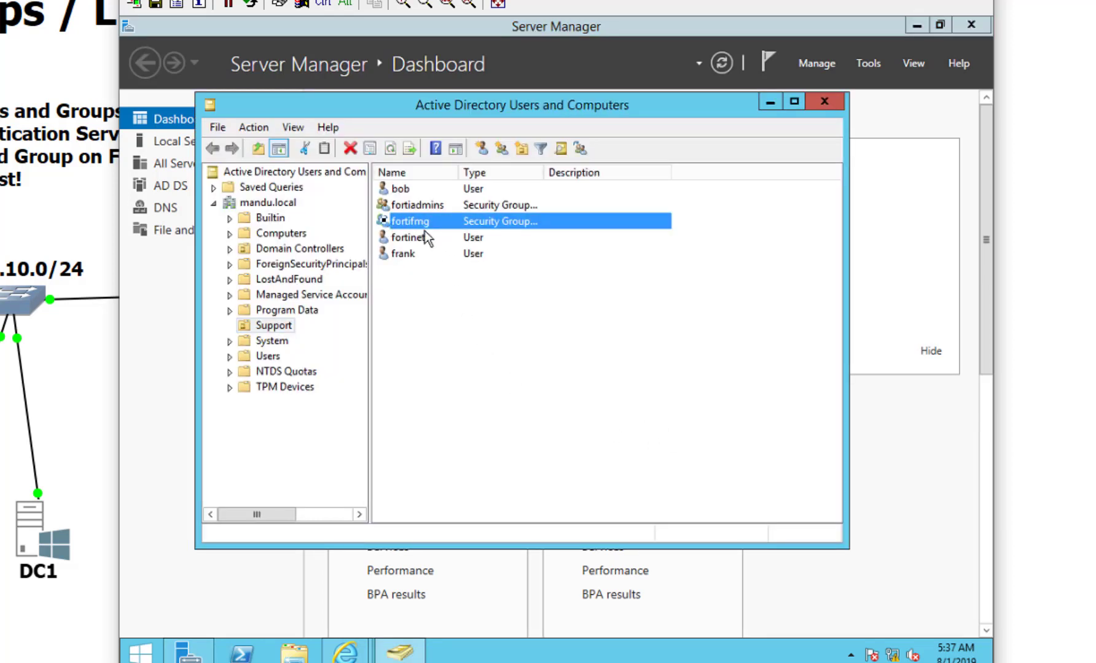
pyautogui.click(435, 234)
pyautogui.click(433, 223)
pyautogui.doubleClick(433, 223)
pyautogui.click(618, 160)
pyautogui.click(572, 392)
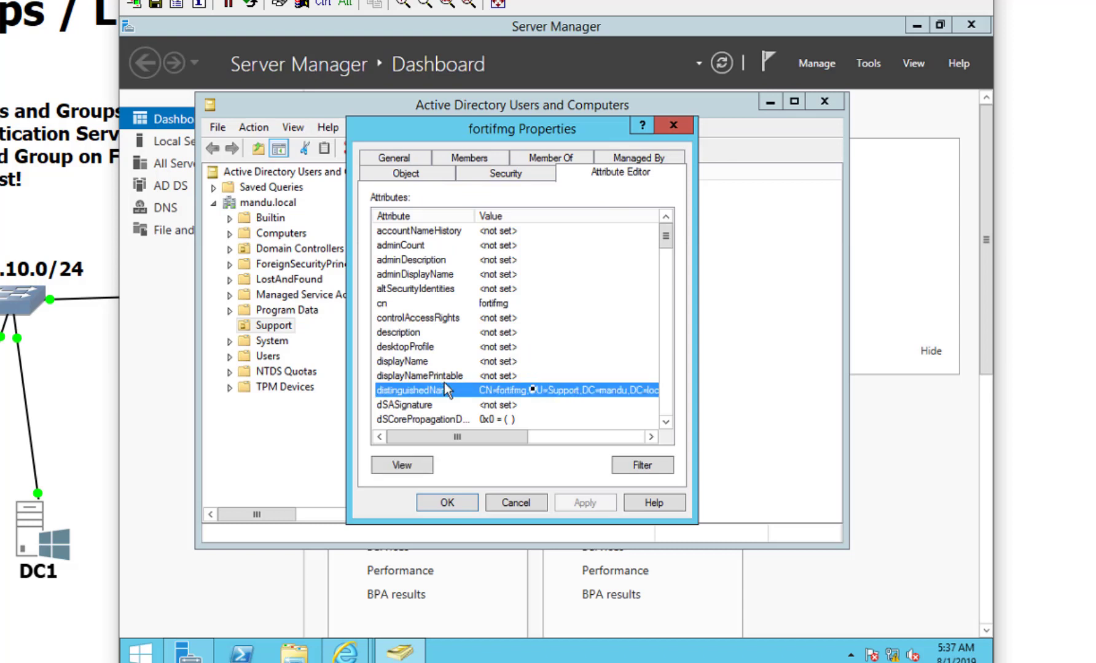
pyautogui.click(400, 465)
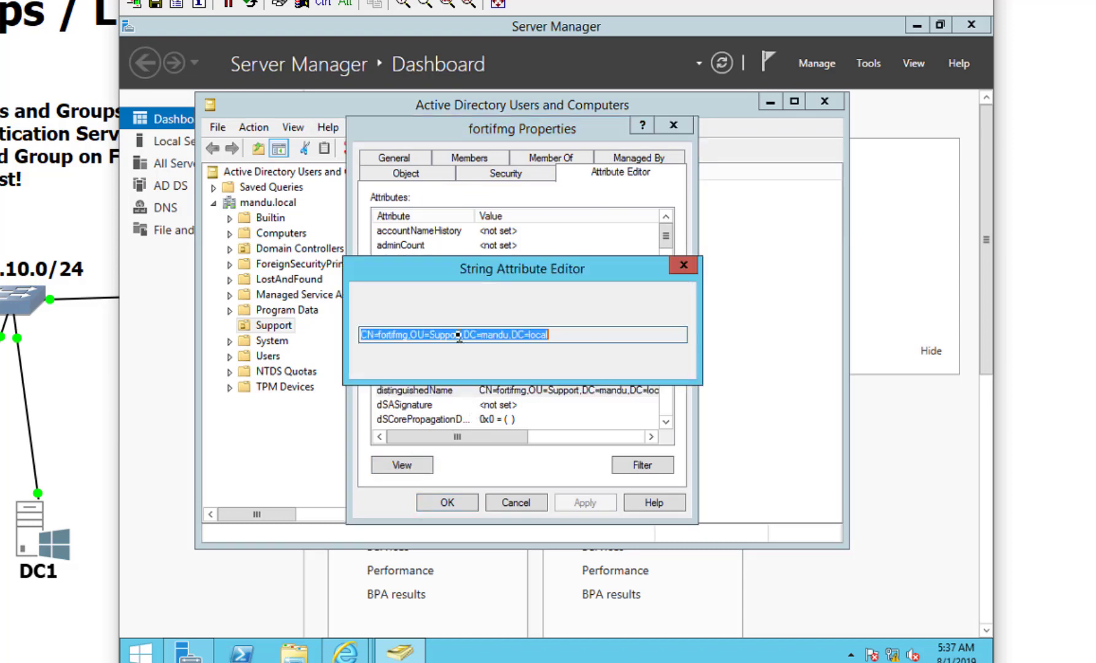
pyautogui.rightClick(458, 335)
pyautogui.click(499, 390)
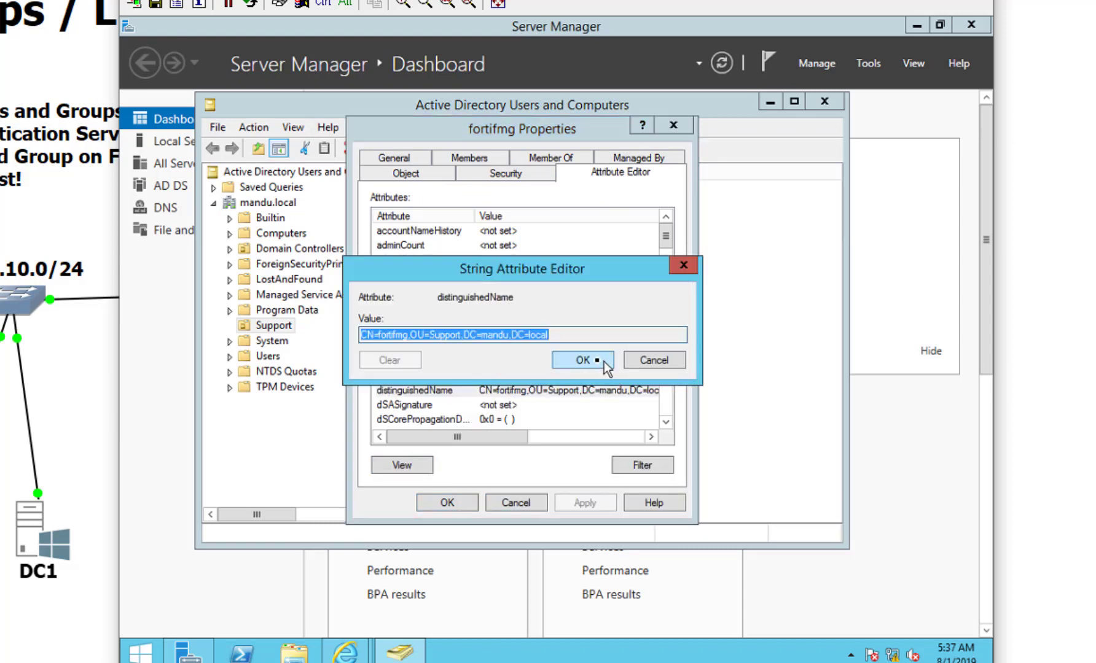
pyautogui.click(583, 360)
pyautogui.click(447, 502)
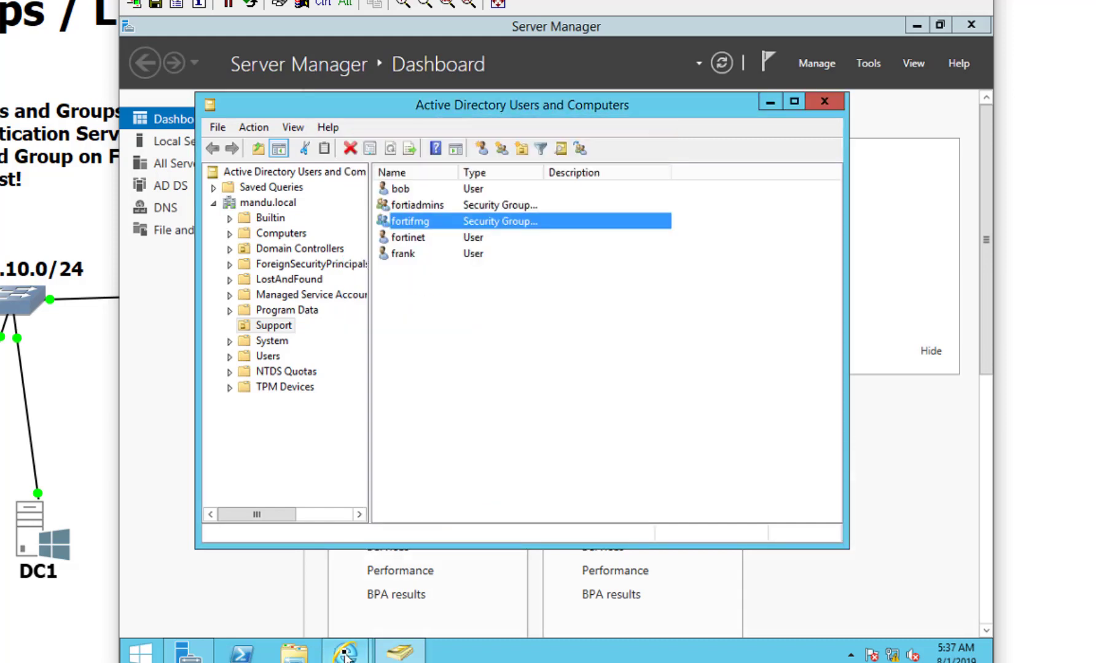
# Step: Paste CN=fortifmg,OU=Support,DC=mandu,DC=local into DC1's group field and save with OK
pyautogui.moveTo(345, 656)
pyautogui.click(455, 559)
pyautogui.click(533, 430)
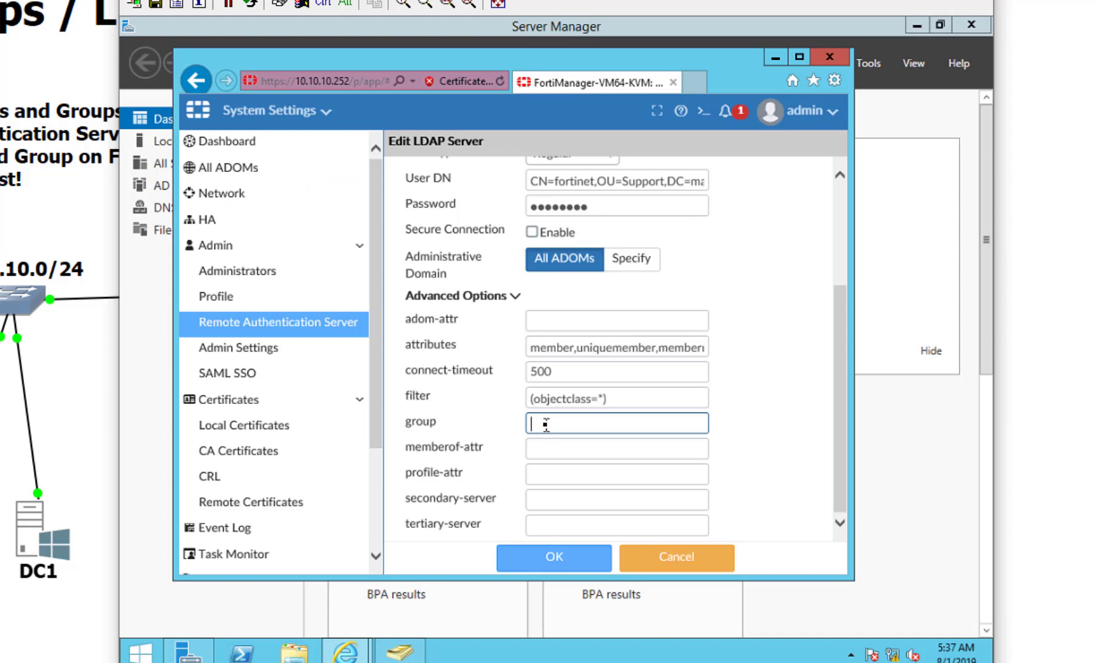
pyautogui.hotkey('ctrl', 'v')
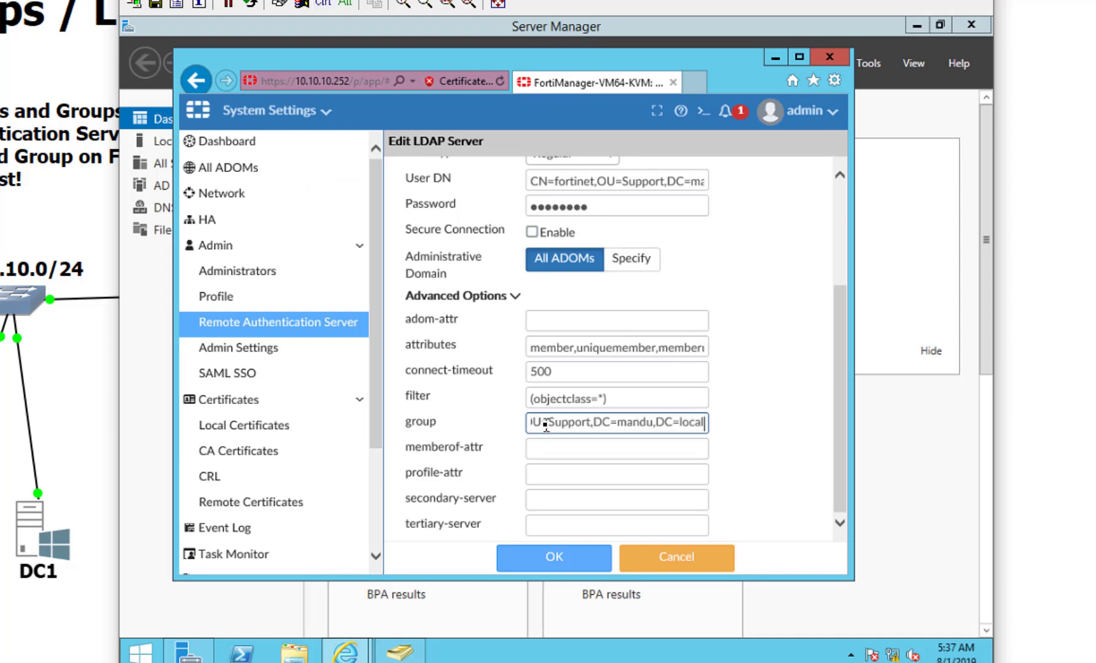
pyautogui.moveTo(553, 423); pyautogui.dragTo(489, 423)
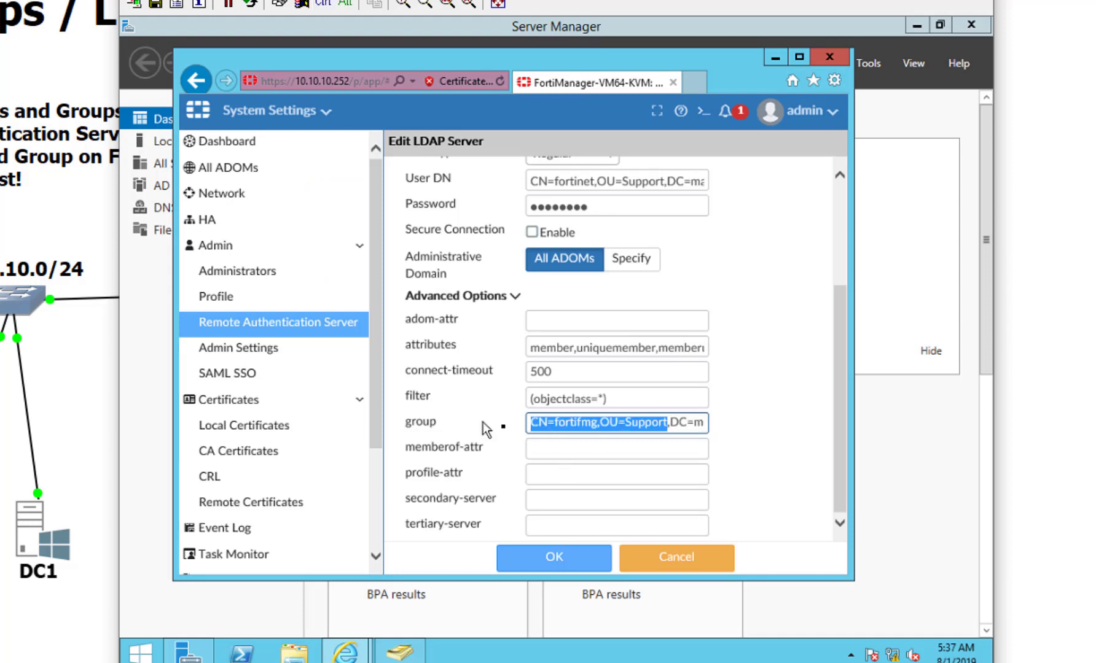
pyautogui.click(551, 424)
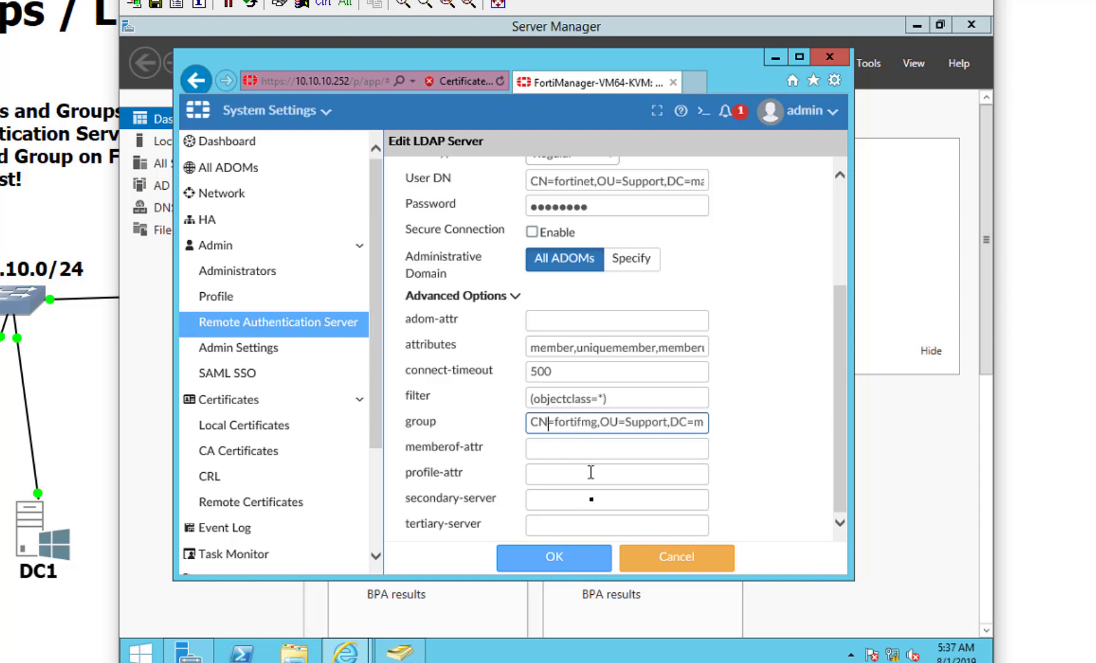
pyautogui.click(567, 556)
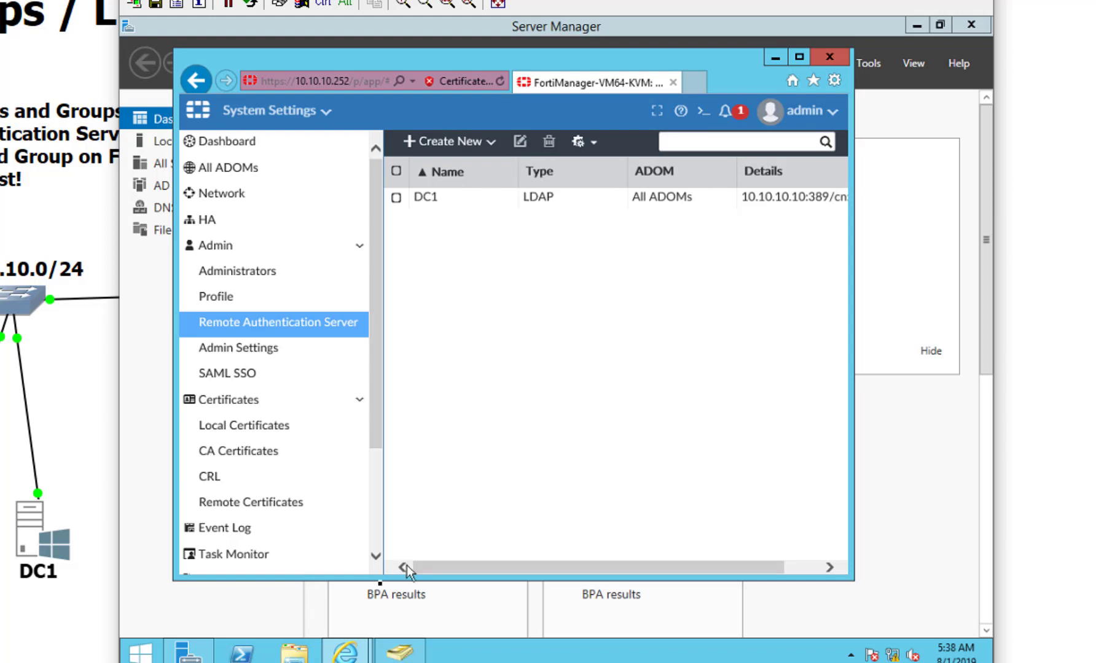
# Step: Log in as the first domain user in the InPrivate window; the login is refused
pyautogui.moveTo(346, 653)
pyautogui.click(417, 596)
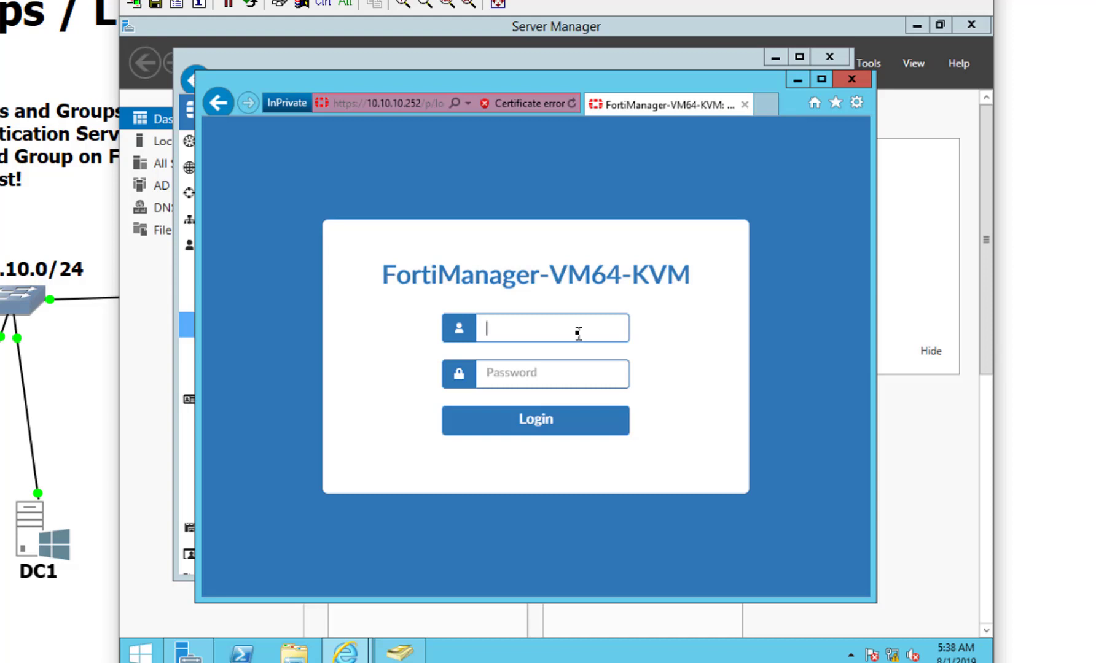
pyautogui.write('bob')
pyautogui.press('Tab')
pyautogui.write('password1')
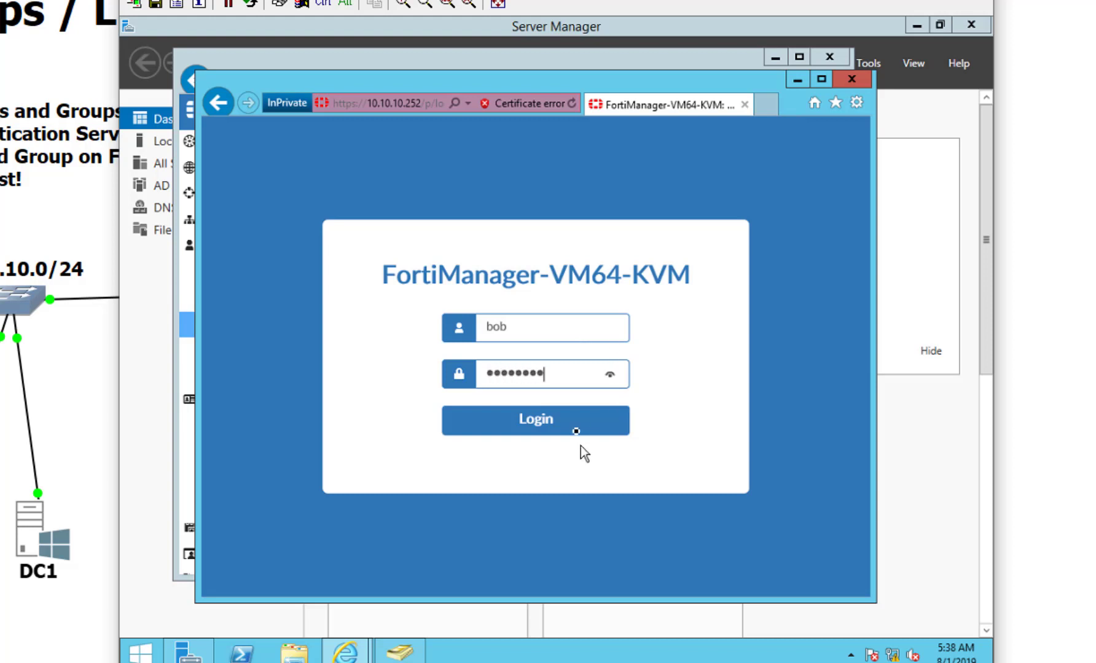
pyautogui.click(576, 423)
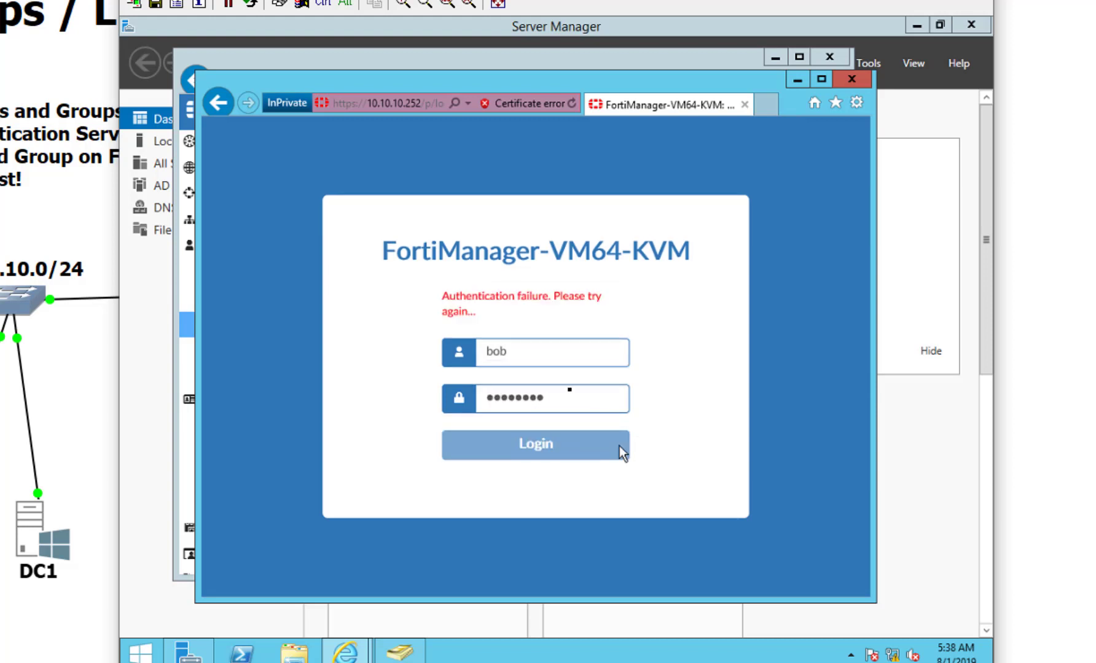
# Step: Replace the credentials with a second domain user's and sign in to the tile home page
pyautogui.doubleClick(547, 365)
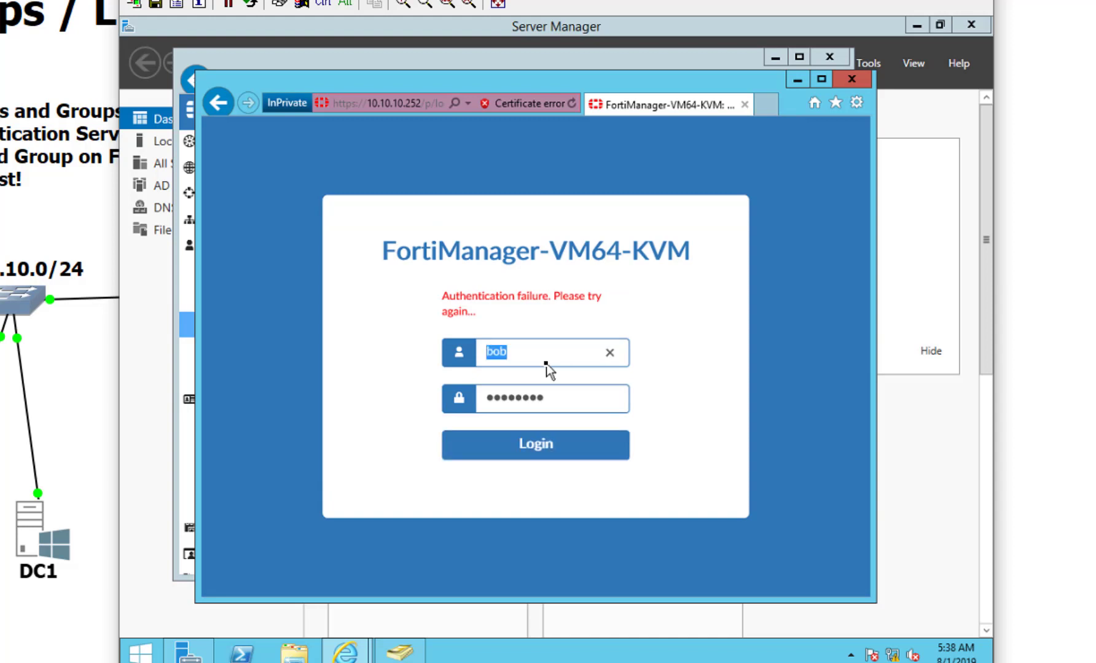
pyautogui.write('frank')
pyautogui.press('Tab')
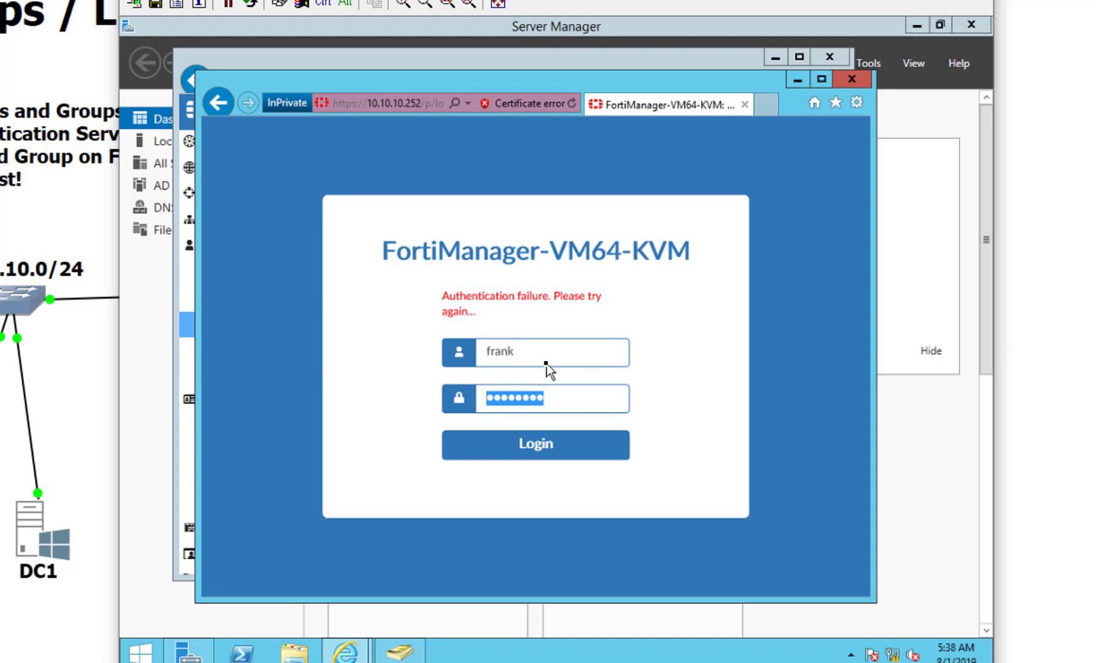
pyautogui.write('password')
pyautogui.press('Return')
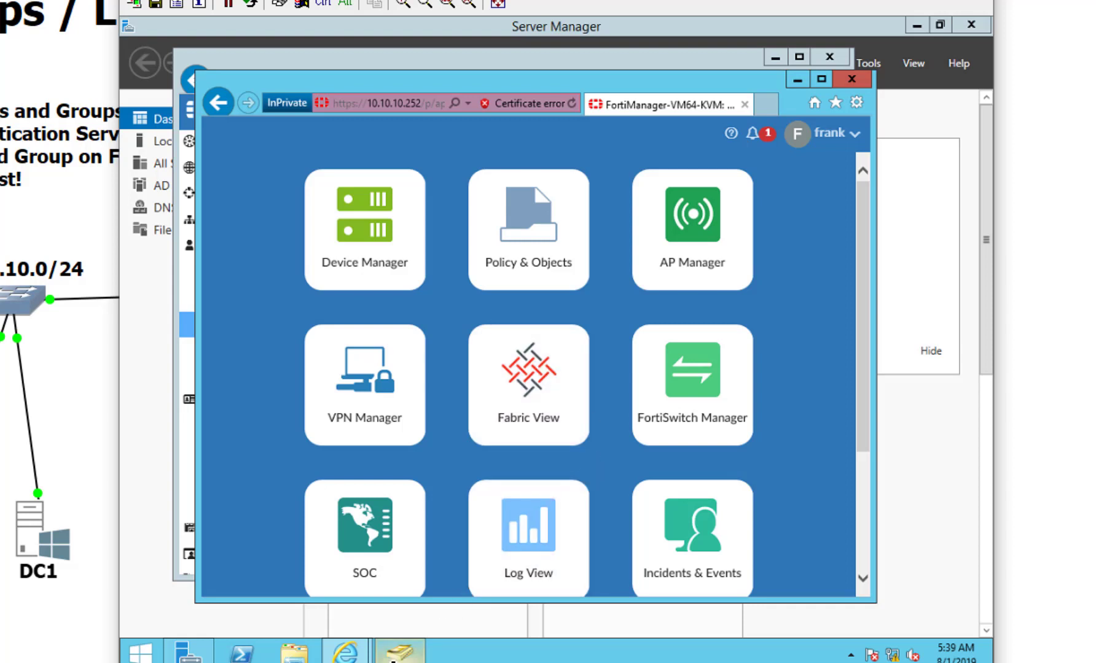
# Step: Add another Support user to fortifmg's Members via Check Names, confirm, and return to FortiManager
pyautogui.click(394, 654)
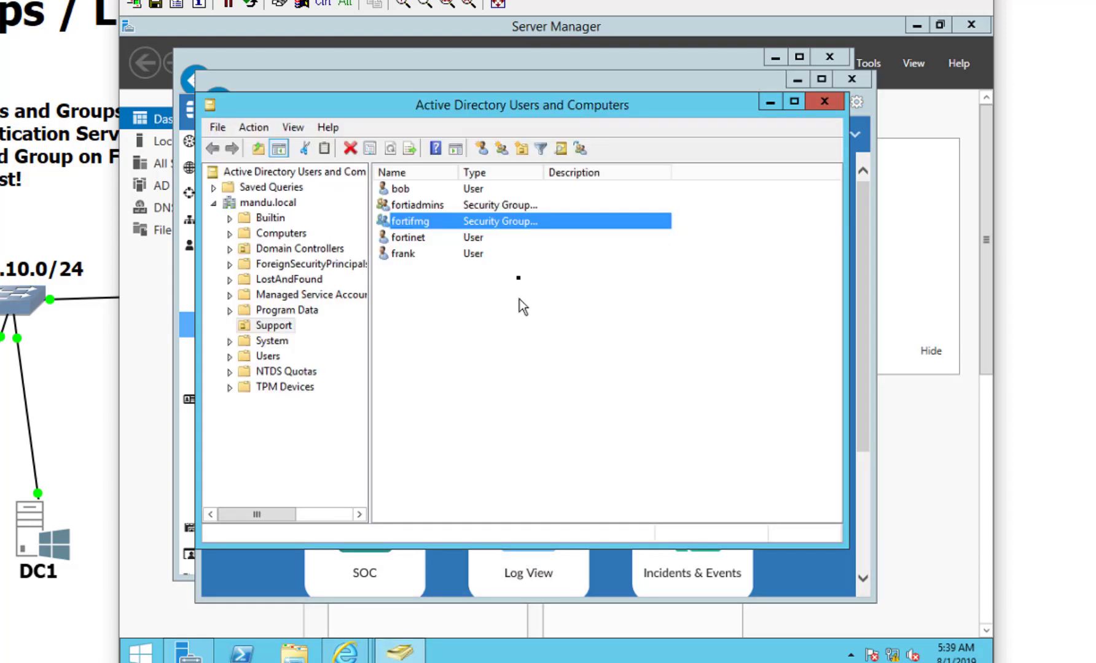
pyautogui.doubleClick(519, 223)
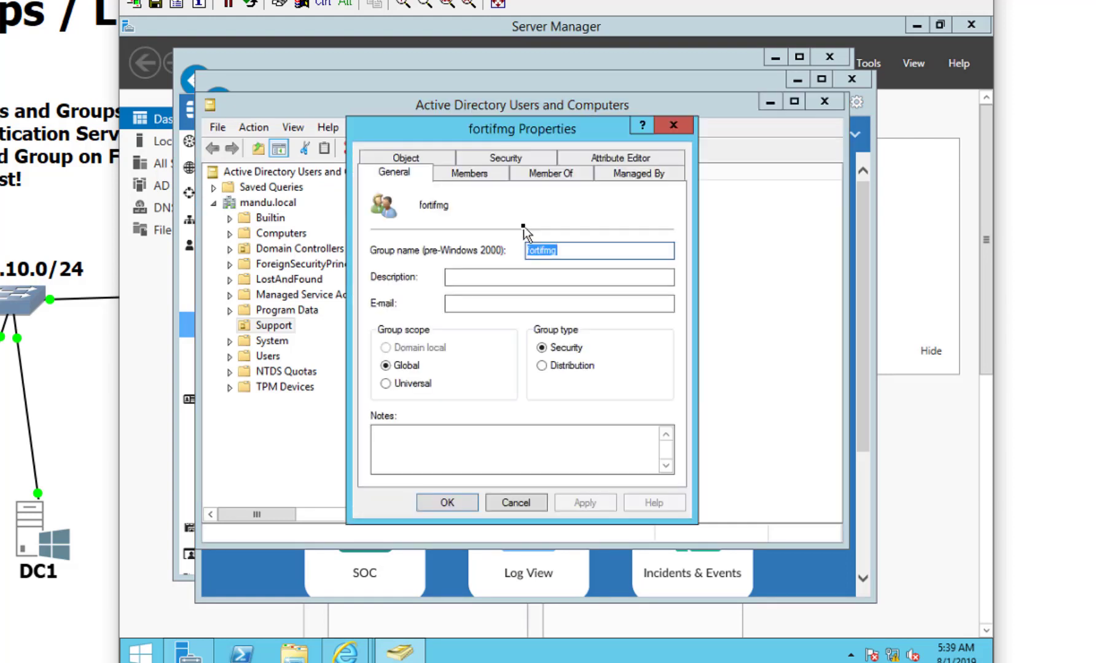
pyautogui.click(483, 178)
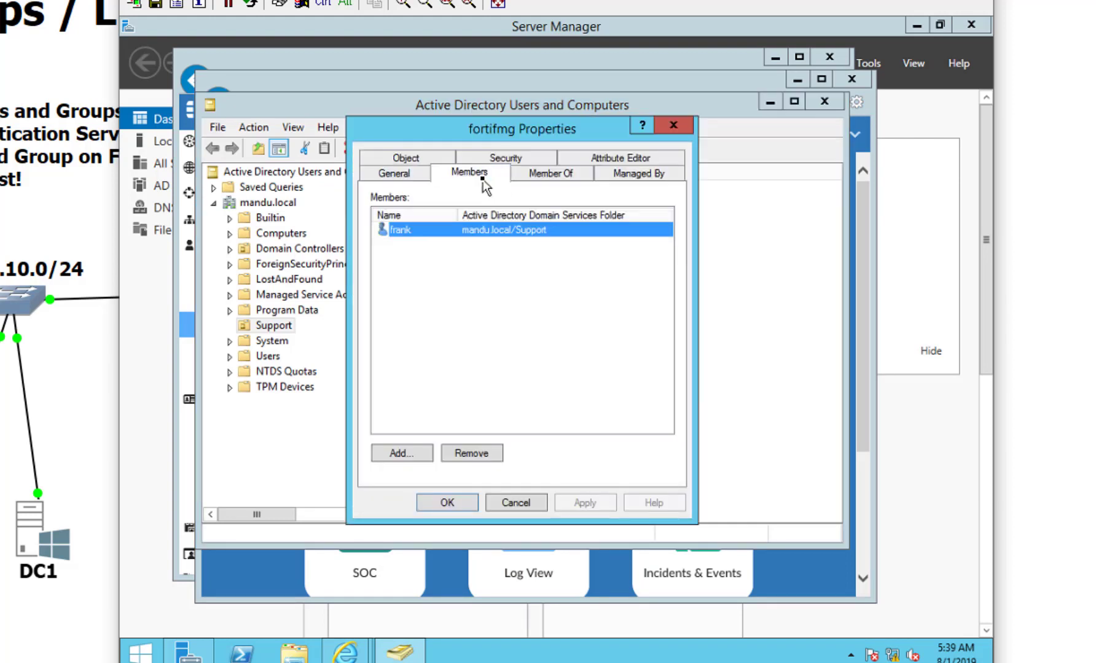
pyautogui.click(396, 454)
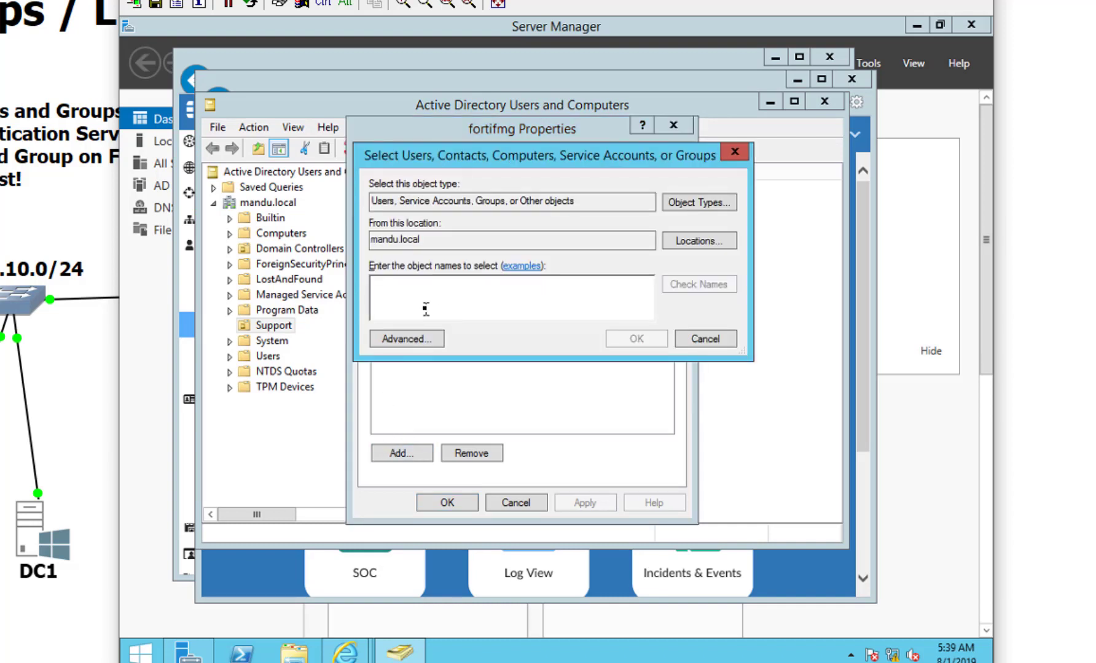
pyautogui.write('bob')
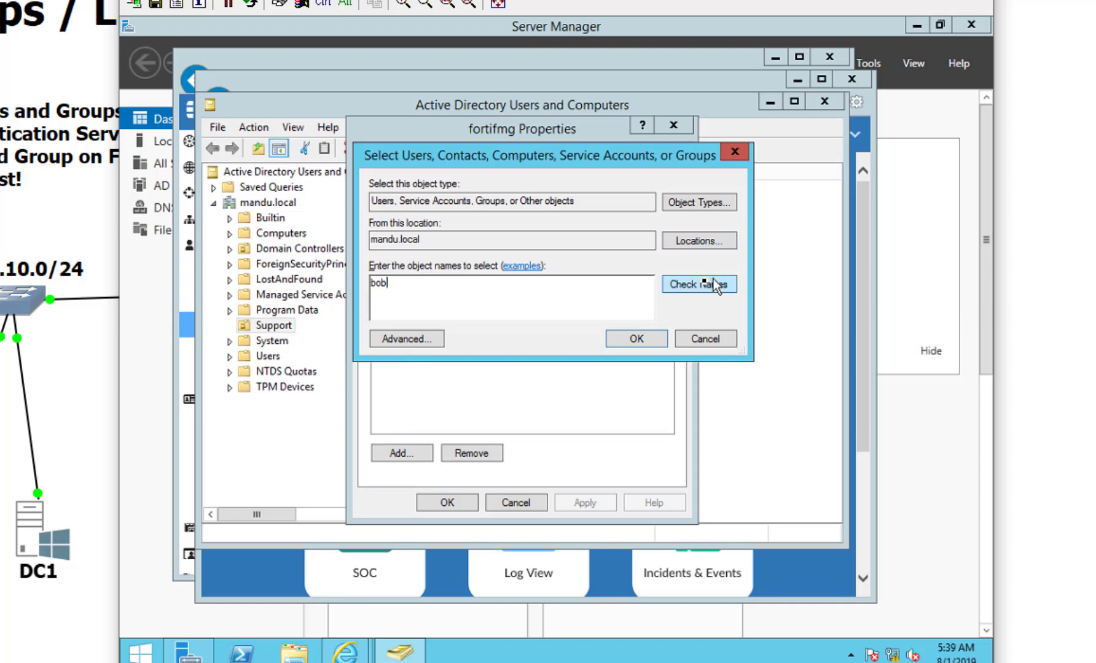
pyautogui.click(701, 285)
pyautogui.click(636, 339)
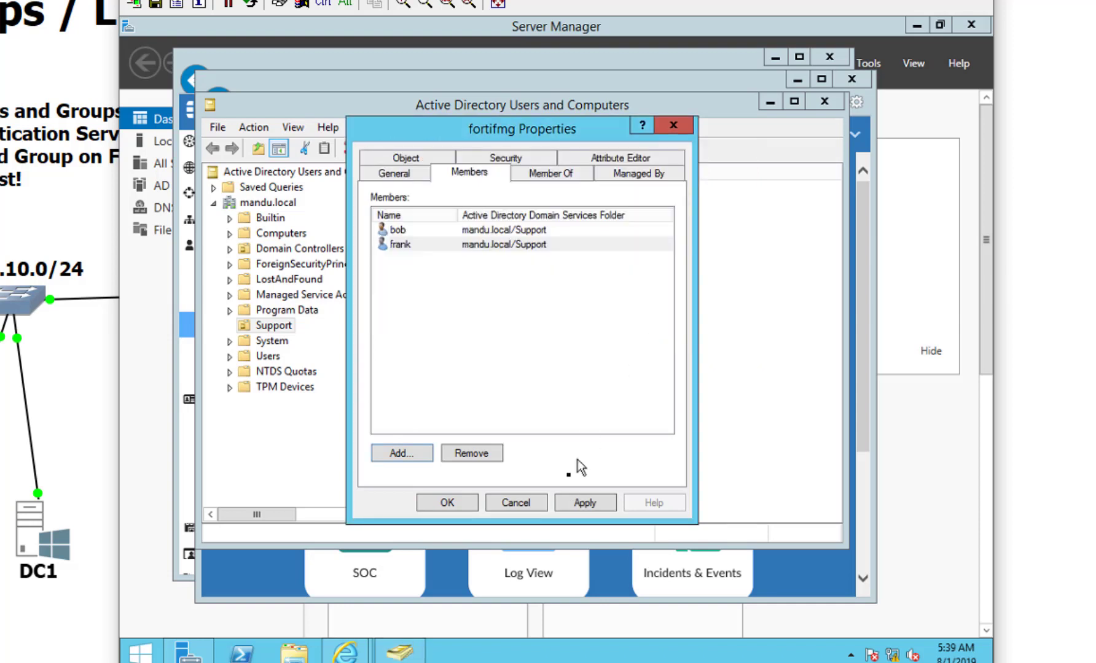
pyautogui.click(461, 503)
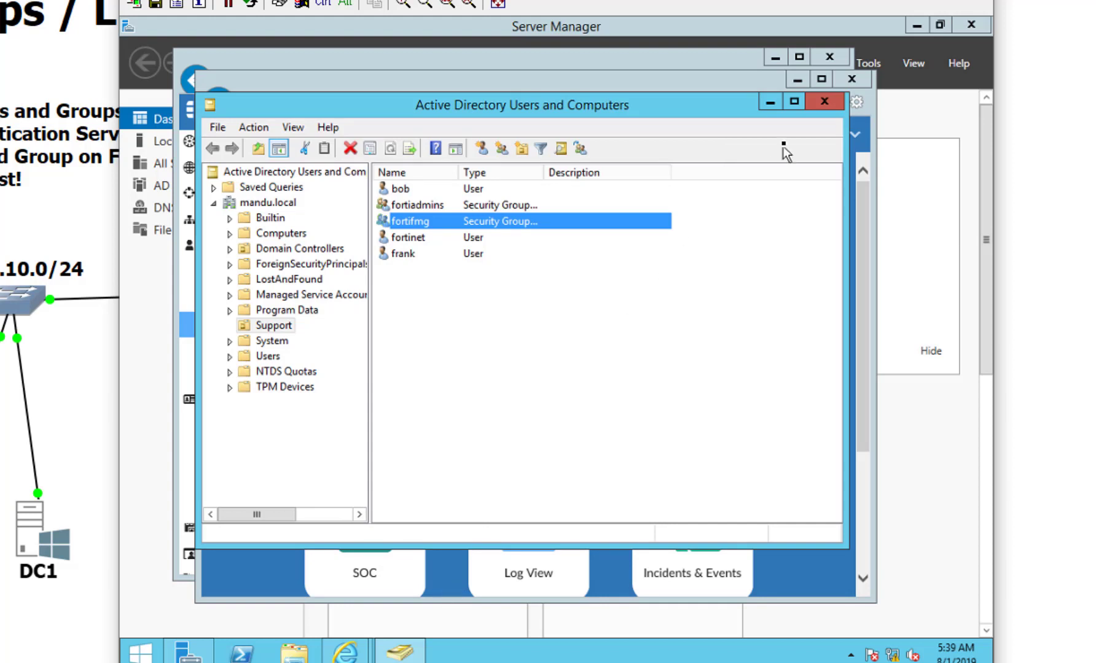
pyautogui.hotkey('alt', 'Tab')
# Step: Log out of FortiManager, sign in as the newly added fortifmg user, then return to Server Manager
pyautogui.click(834, 134)
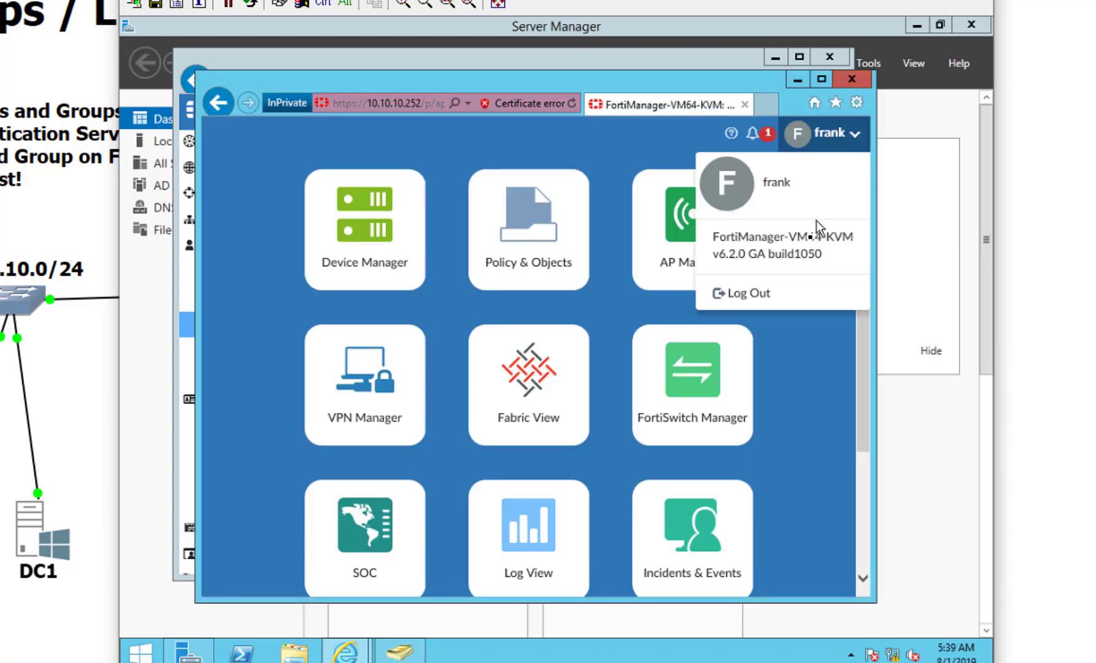
pyautogui.click(789, 305)
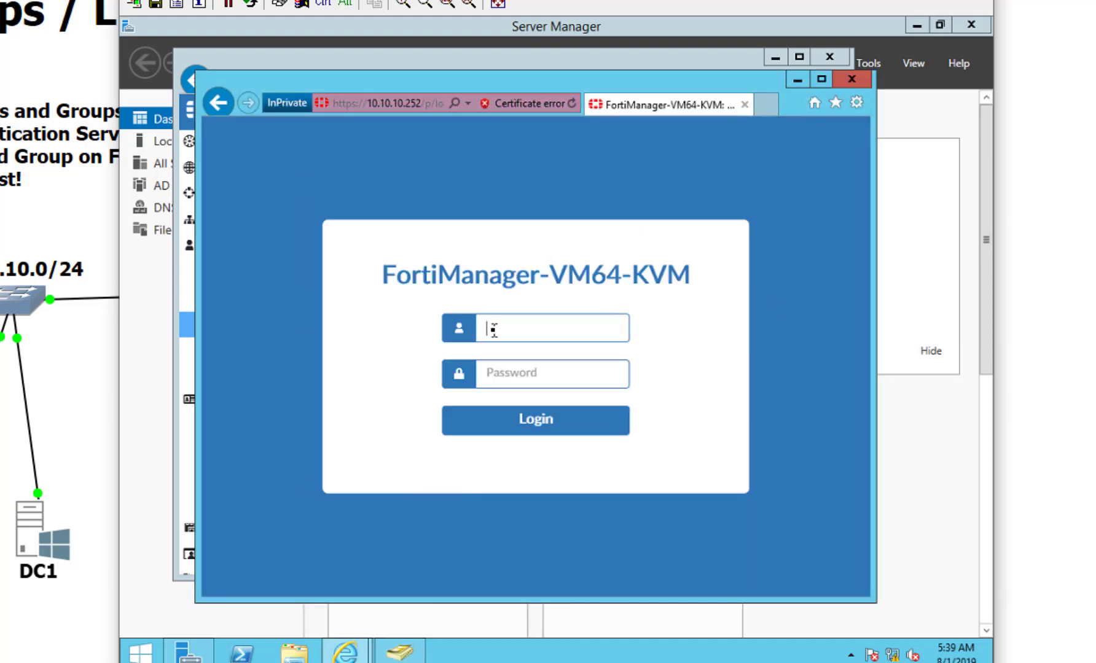
pyautogui.write('bob')
pyautogui.press('Tab')
pyautogui.write('password')
pyautogui.press('Return')
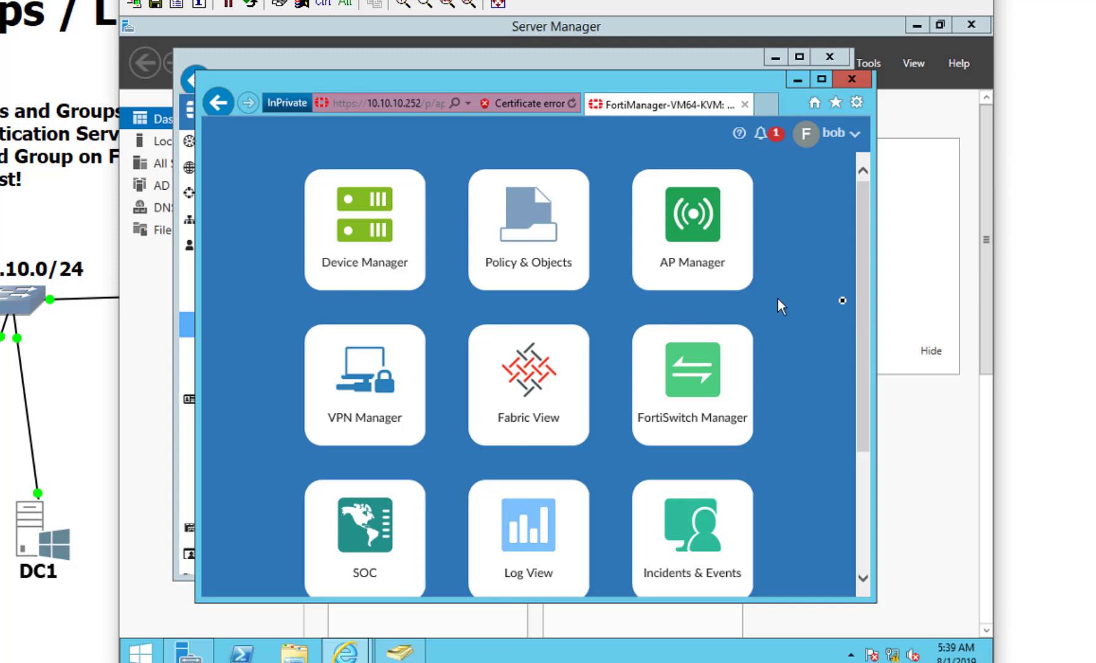
pyautogui.click(925, 412)
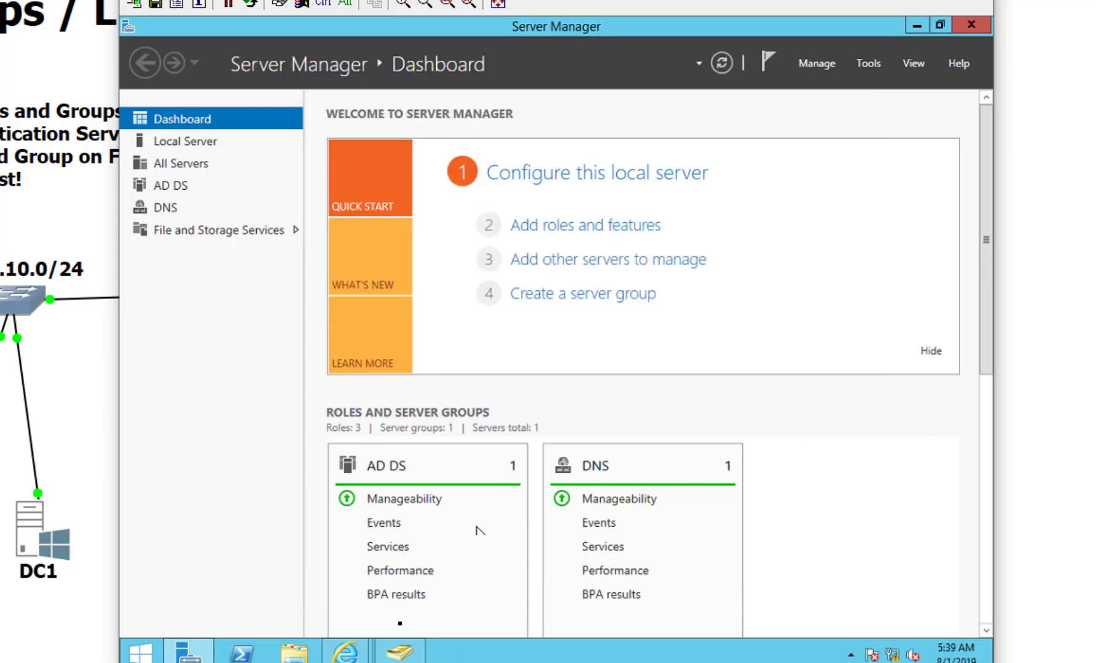
# Step: Remove the second member from the fortifmg group's member list in Active Directory
pyautogui.click(399, 654)
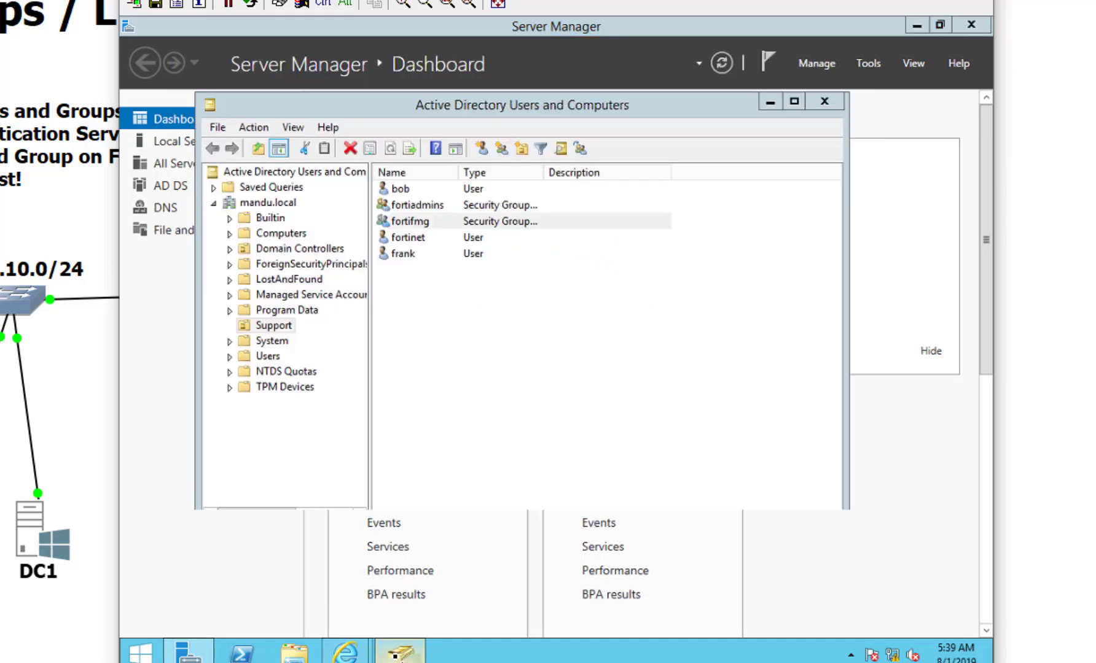
pyautogui.doubleClick(487, 223)
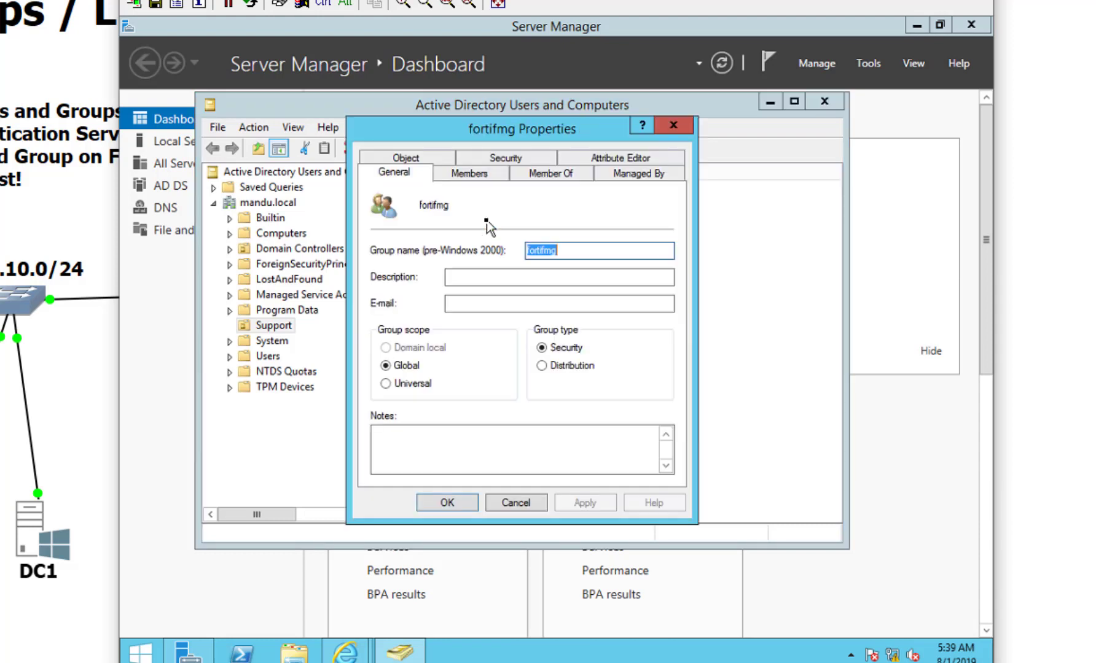
pyautogui.click(469, 173)
pyautogui.click(454, 244)
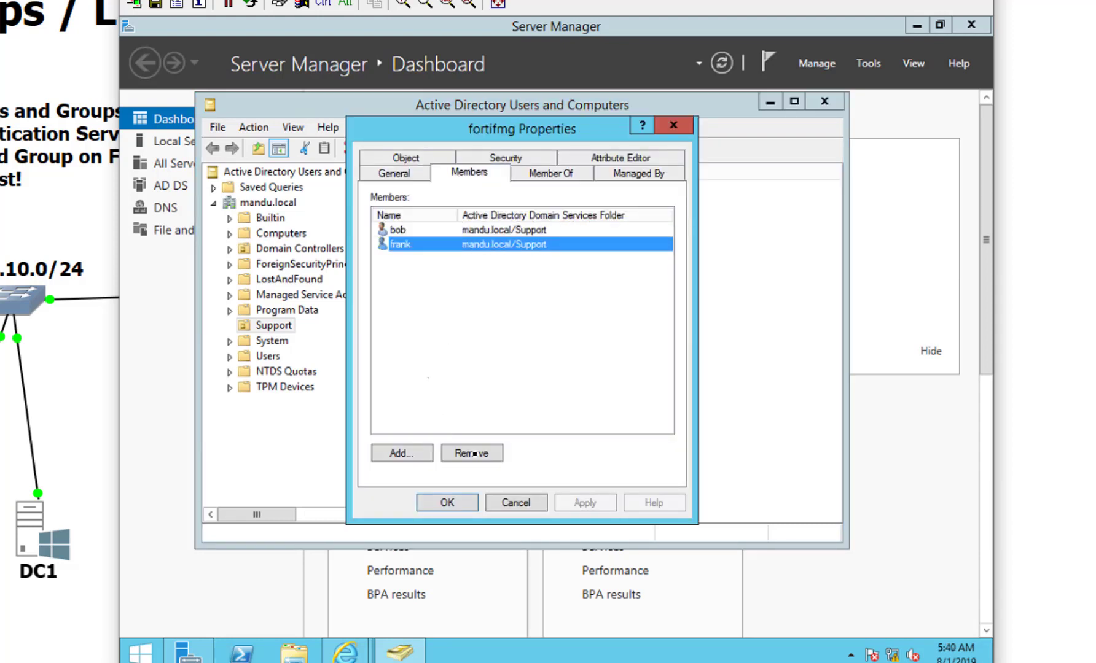
pyautogui.click(471, 454)
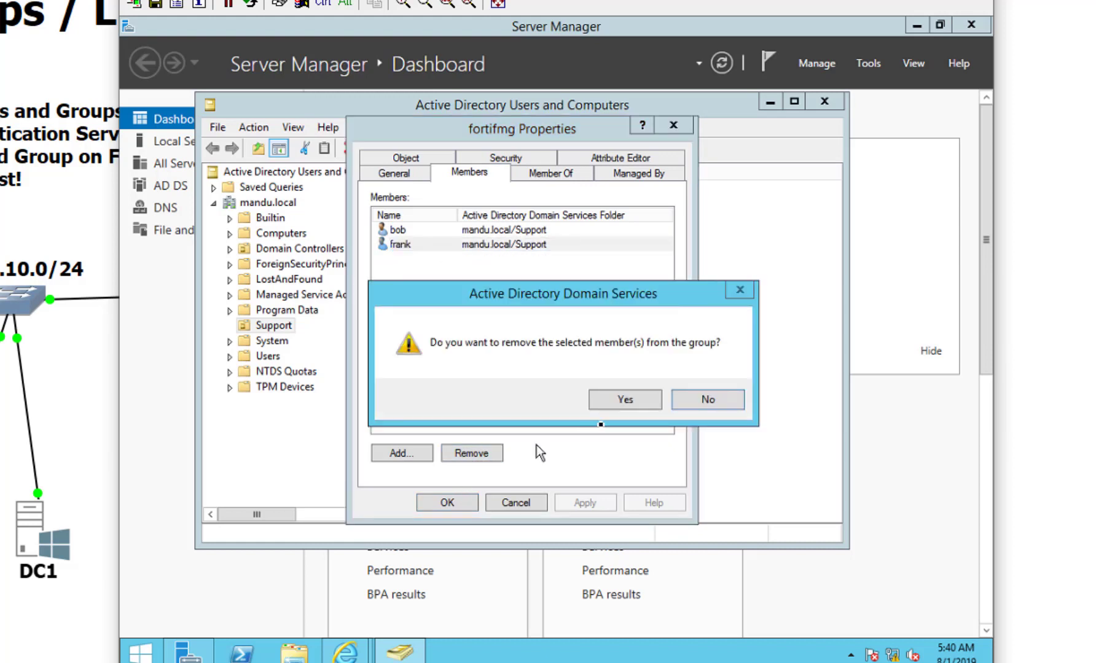
pyautogui.click(630, 400)
pyautogui.click(450, 503)
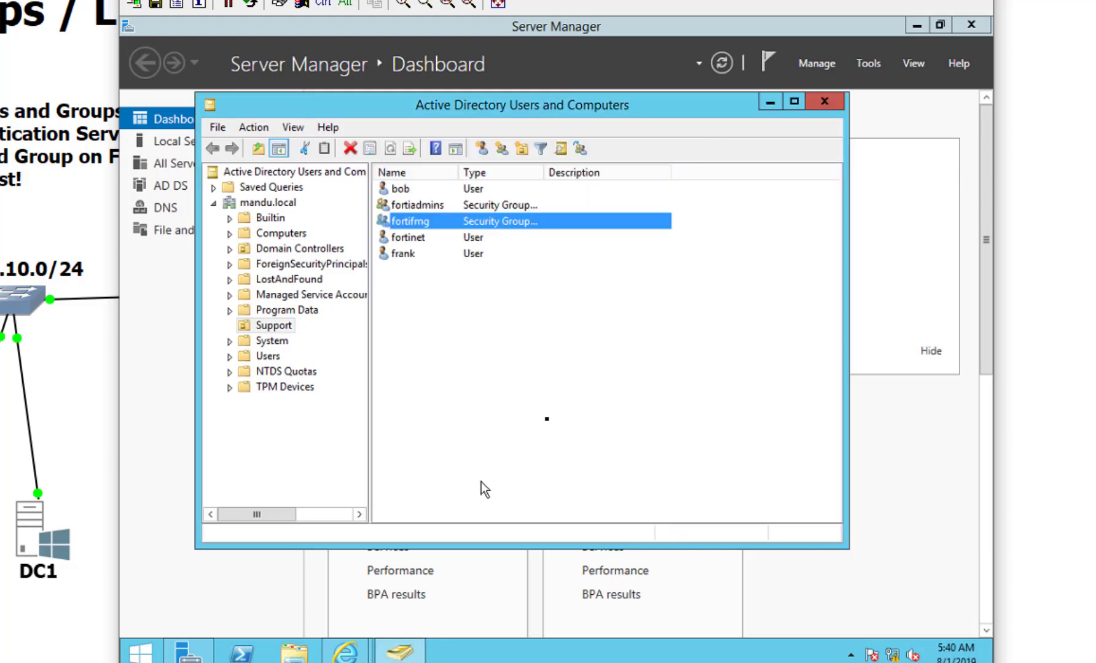
# Step: Check that the fortiadmins group still lists both users
pyautogui.doubleClick(502, 215)
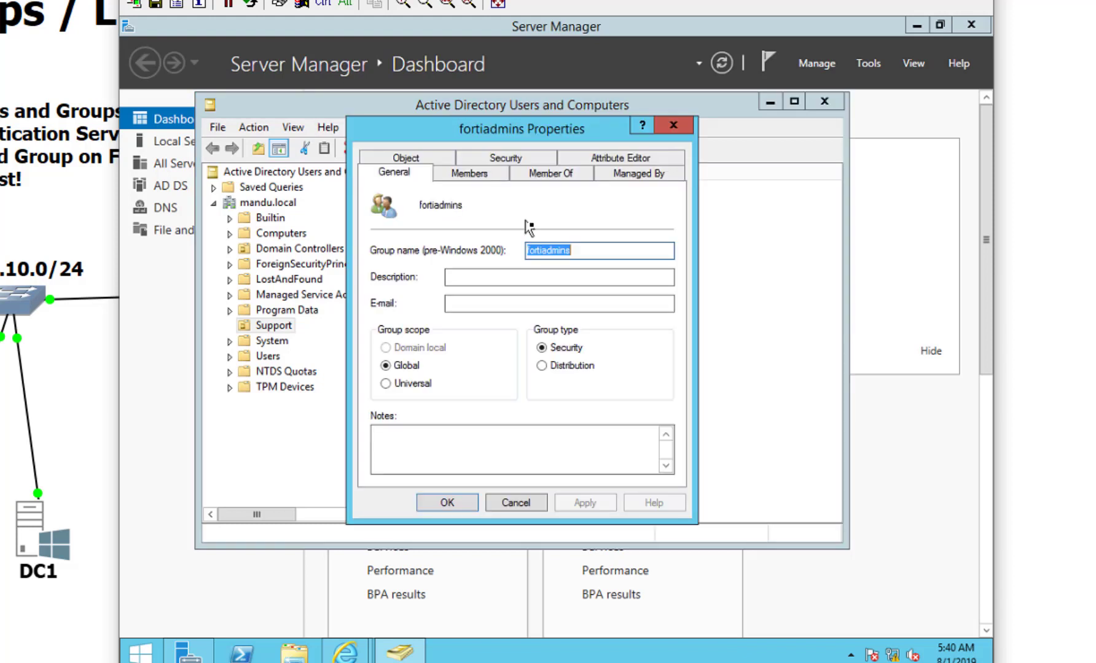
pyautogui.click(495, 173)
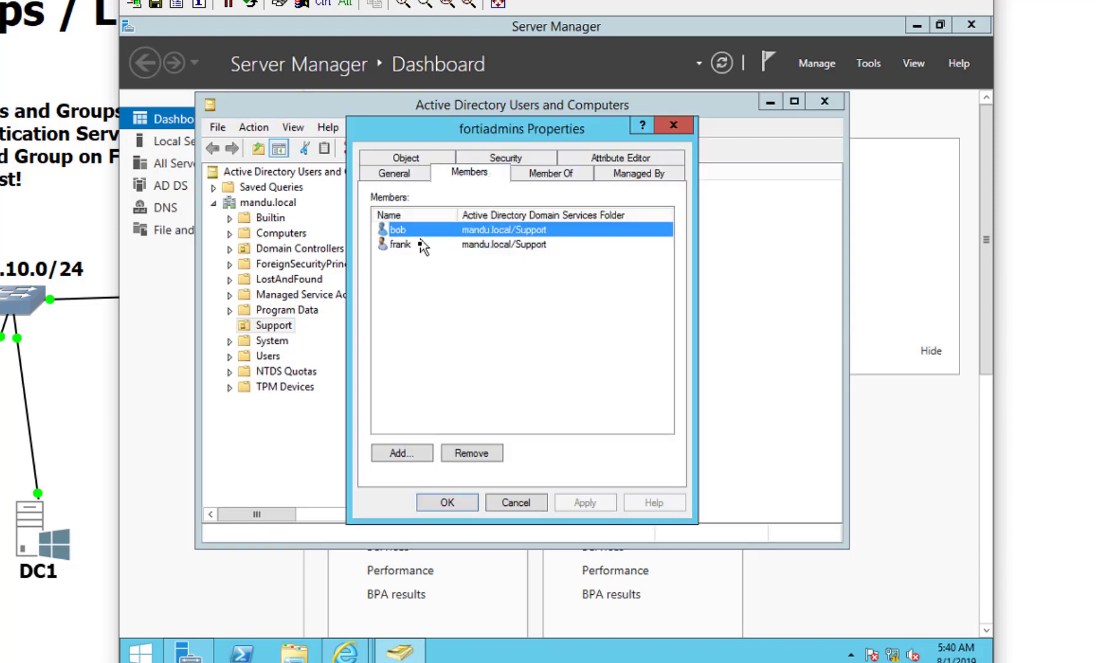
pyautogui.click(445, 501)
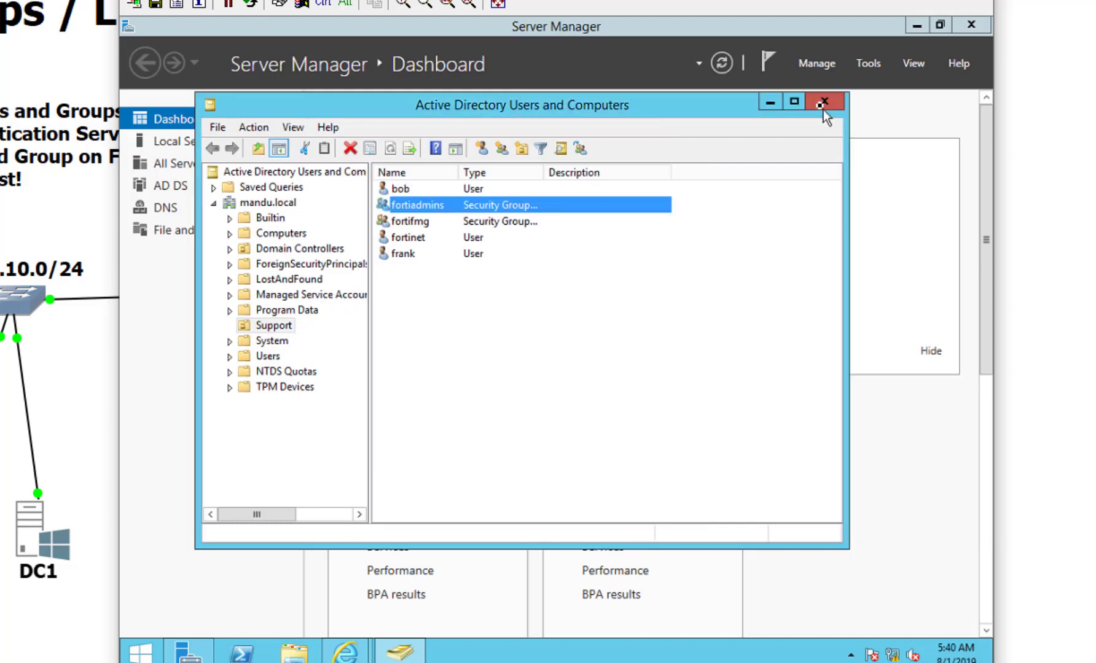
# Step: Close Active Directory Users and Computers and bring the FortiManager browser window forward
pyautogui.click(825, 101)
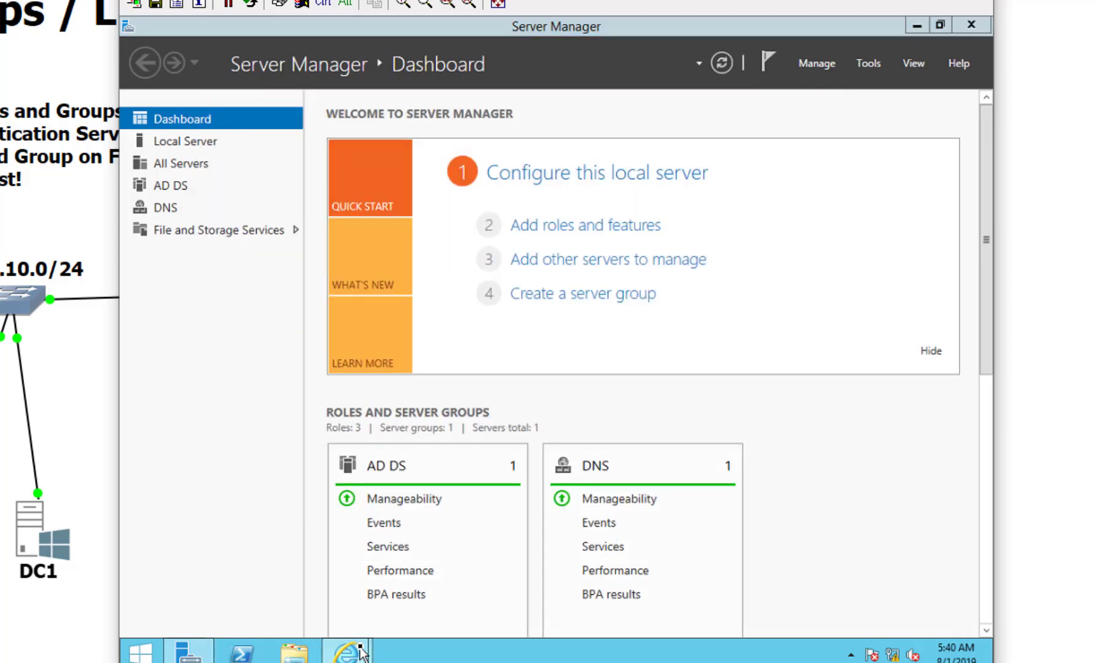
pyautogui.moveTo(346, 651)
pyautogui.click(437, 588)
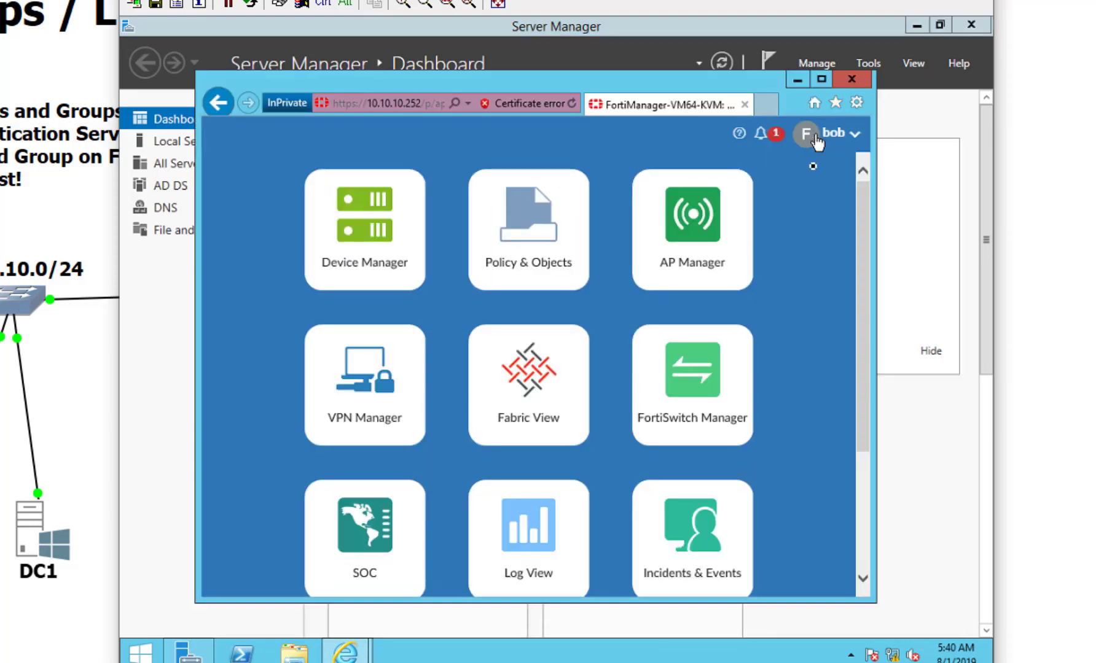
# Step: Log out of FortiManager and try signing in as the user removed from fortifmg
pyautogui.click(838, 152)
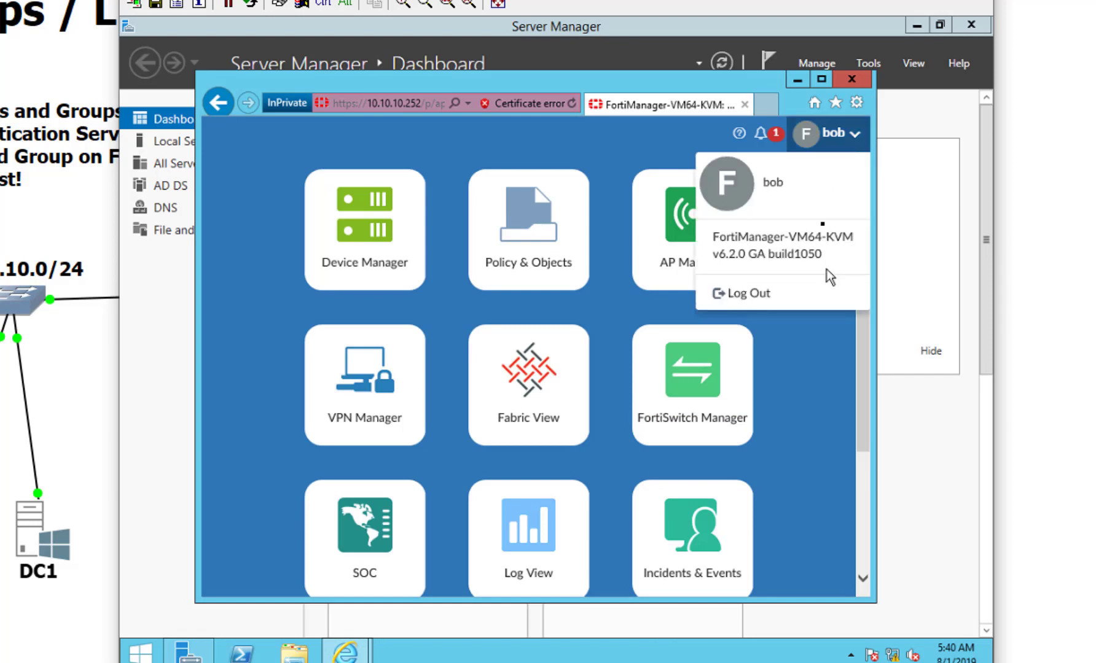
pyautogui.click(760, 291)
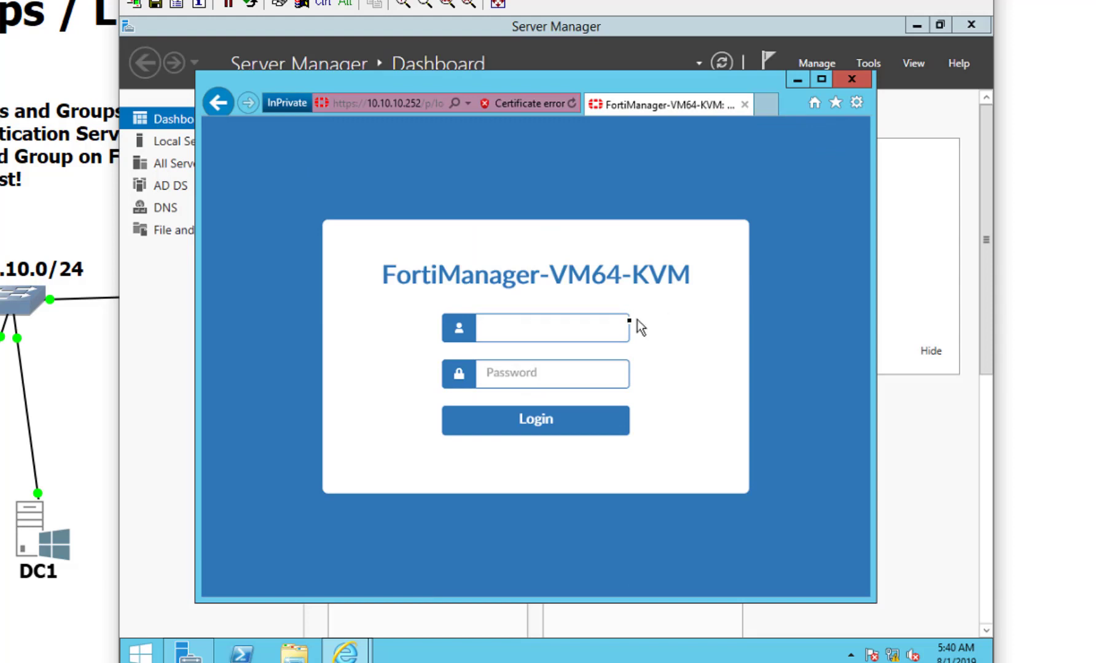
pyautogui.write('frank')
pyautogui.press('Tab')
pyautogui.write('password')
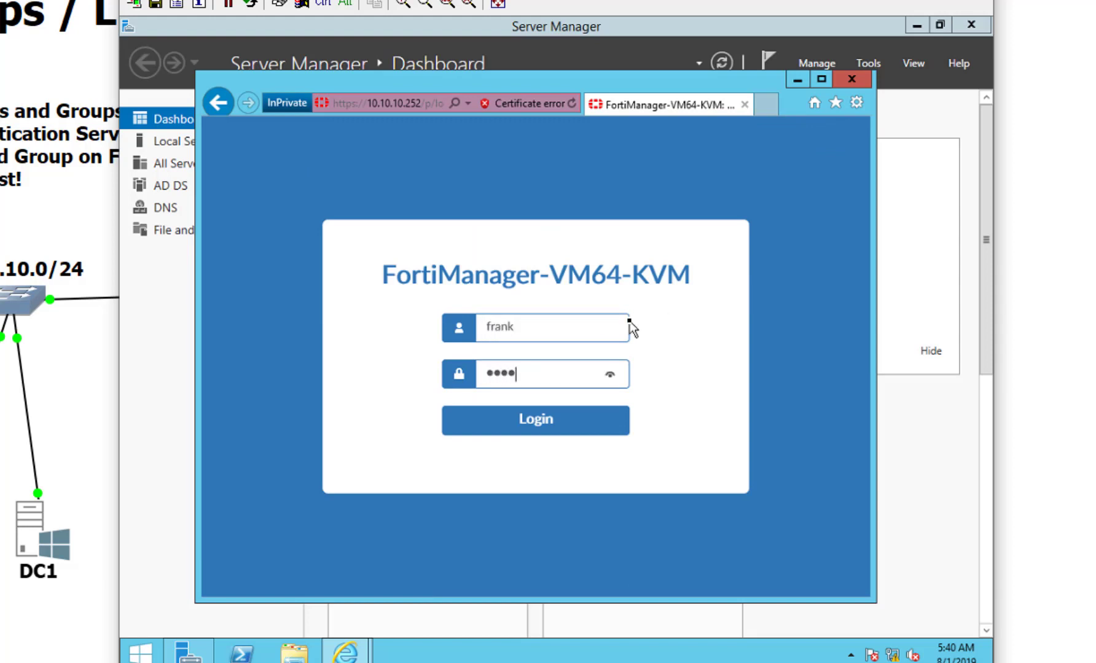
pyautogui.press('Return')
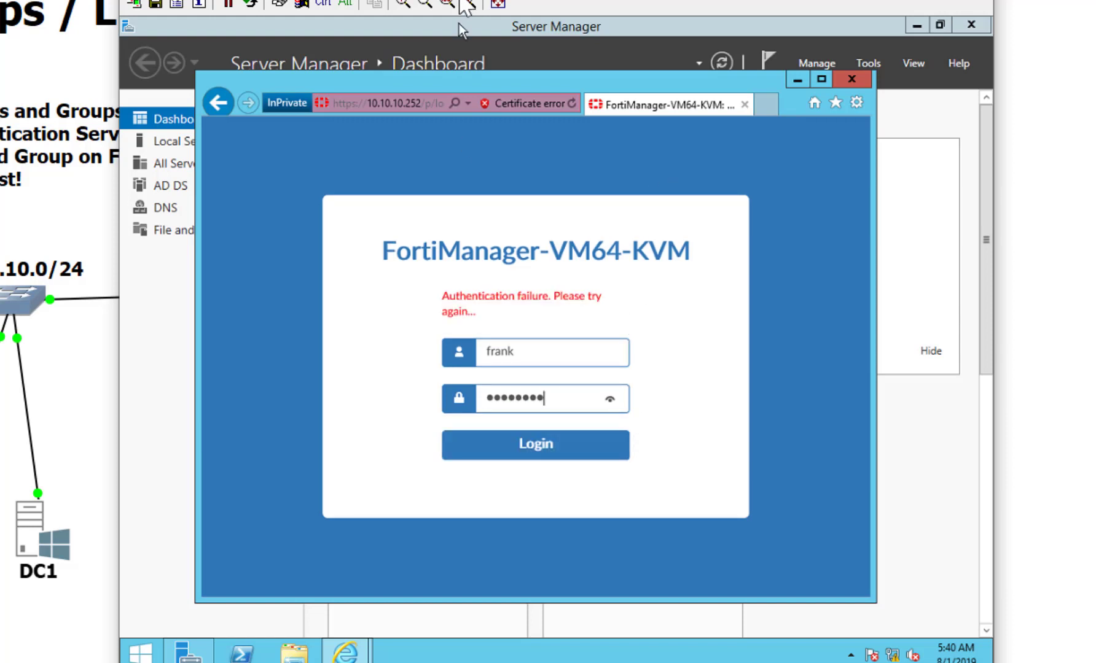
# Step: Move the server console window to the right to reveal the Windows7-1 console
pyautogui.moveTo(459, 24); pyautogui.dragTo(714, 20)
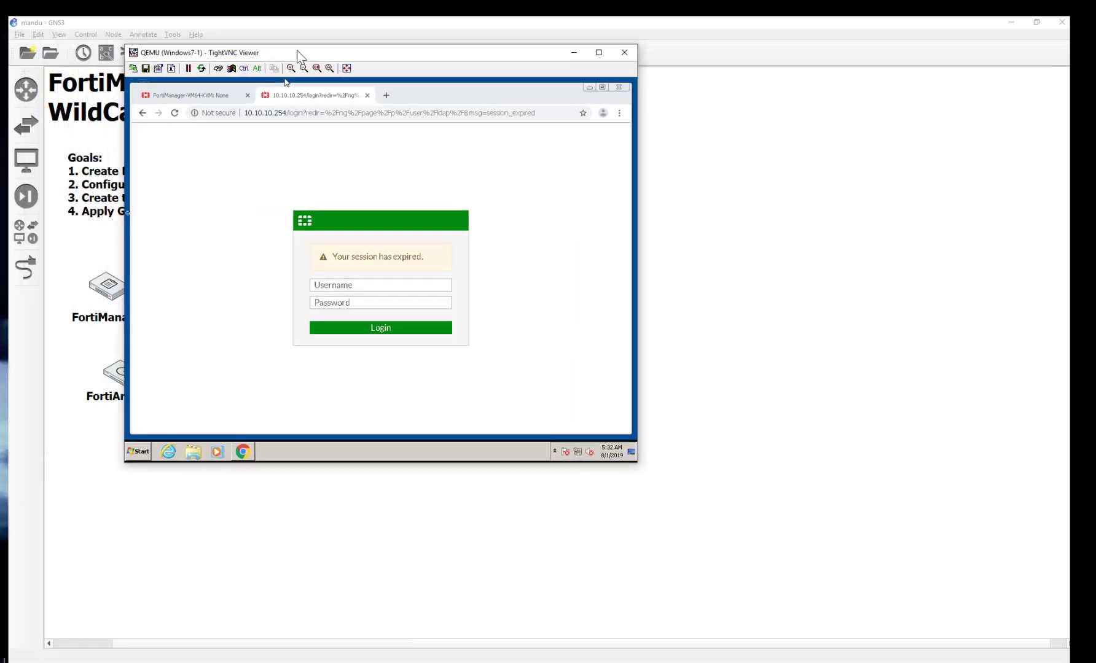
# Step: Position the Windows7-1 console window and zoom the remote view in twice
pyautogui.moveTo(311, 52); pyautogui.dragTo(343, 54)
pyautogui.click(336, 70)
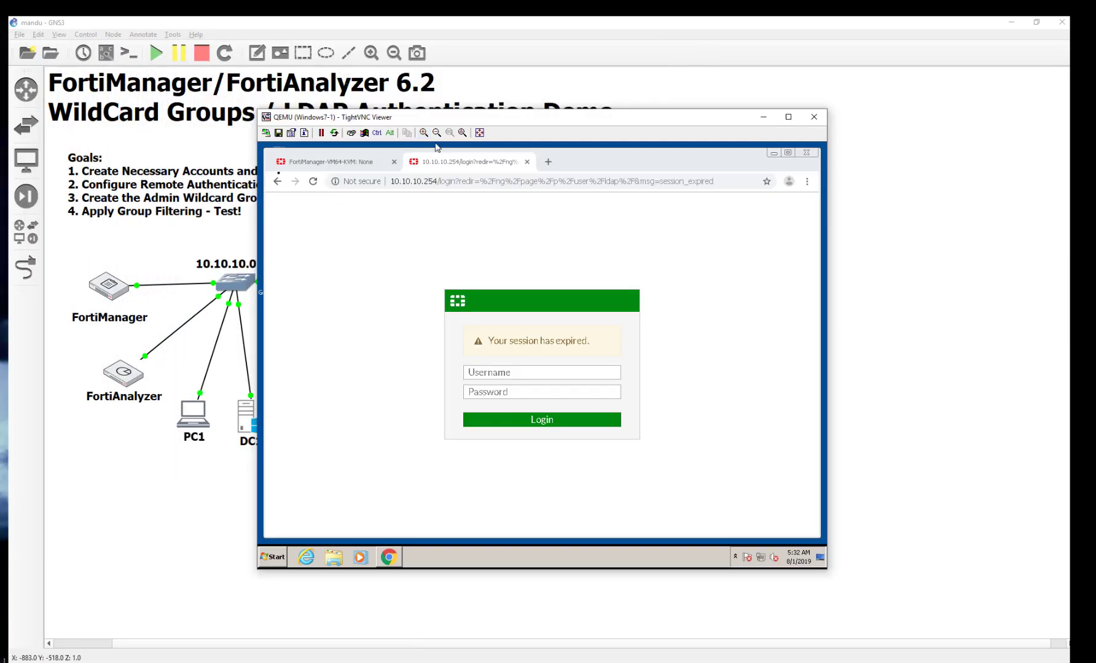
pyautogui.click(424, 132)
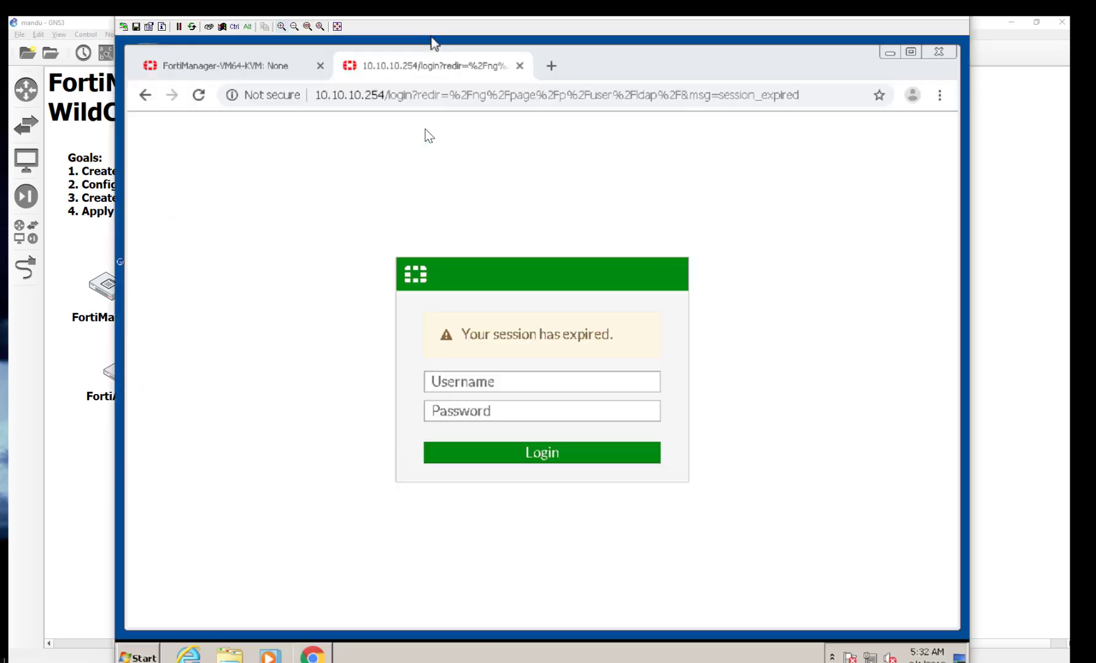
# Step: Sign in to the FortiGate web interface as admin with the admin password
pyautogui.click(506, 379)
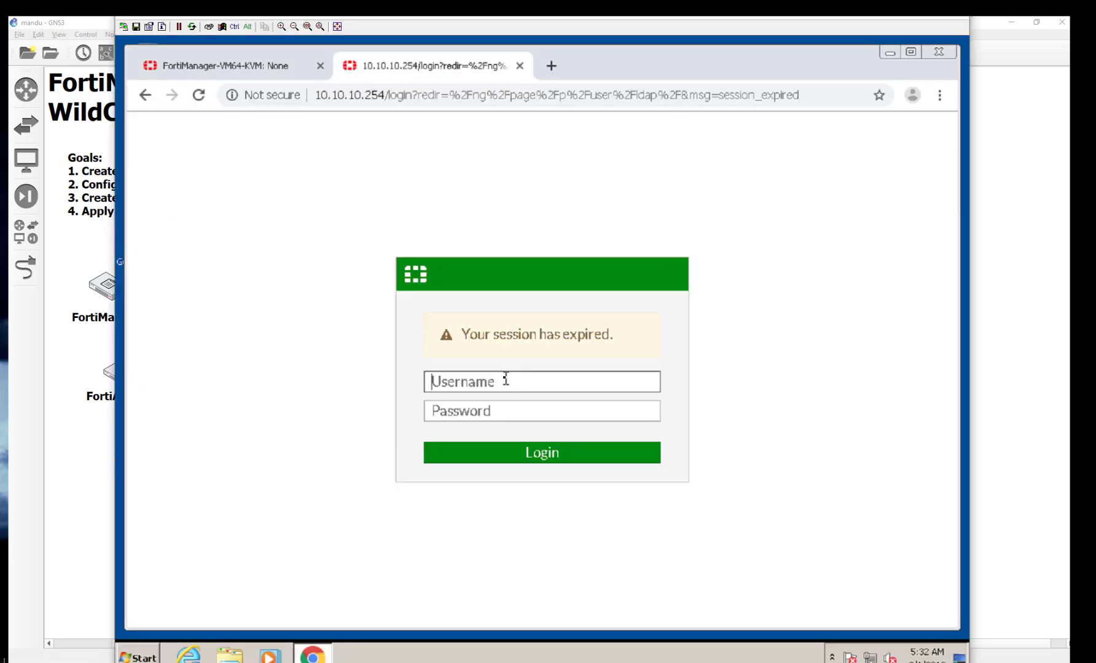
pyautogui.write('admin')
pyautogui.press('Tab')
pyautogui.write('a')
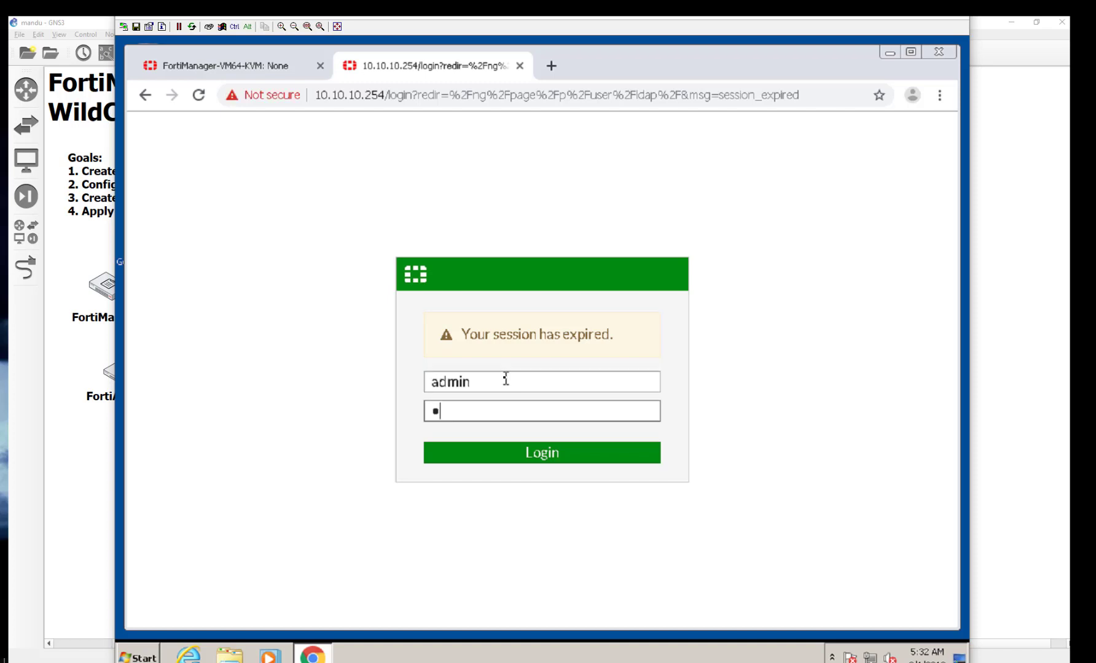
pyautogui.write('dmin')
pyautogui.press('BackSpace')
pyautogui.press('BackSpace')
pyautogui.press('BackSpace')
pyautogui.press('BackSpace')
pyautogui.press('BackSpace')
pyautogui.write('admin123')
pyautogui.press('Return')
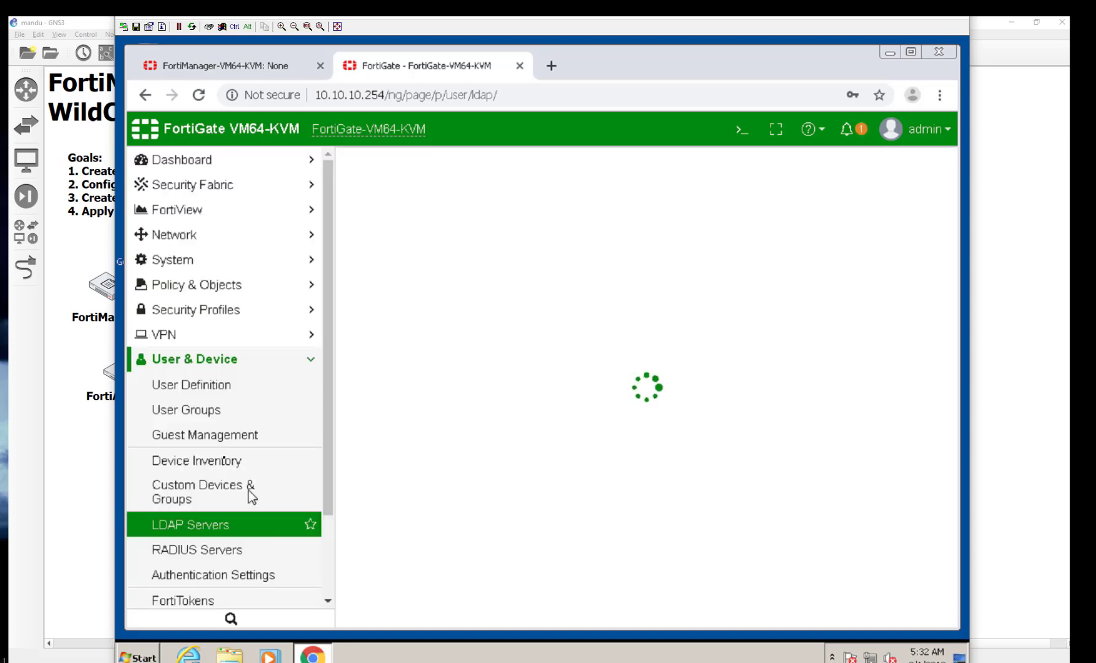
# Step: Create a new Firewall user group named fortiadmins and begin adding a remote group match
pyautogui.click(209, 420)
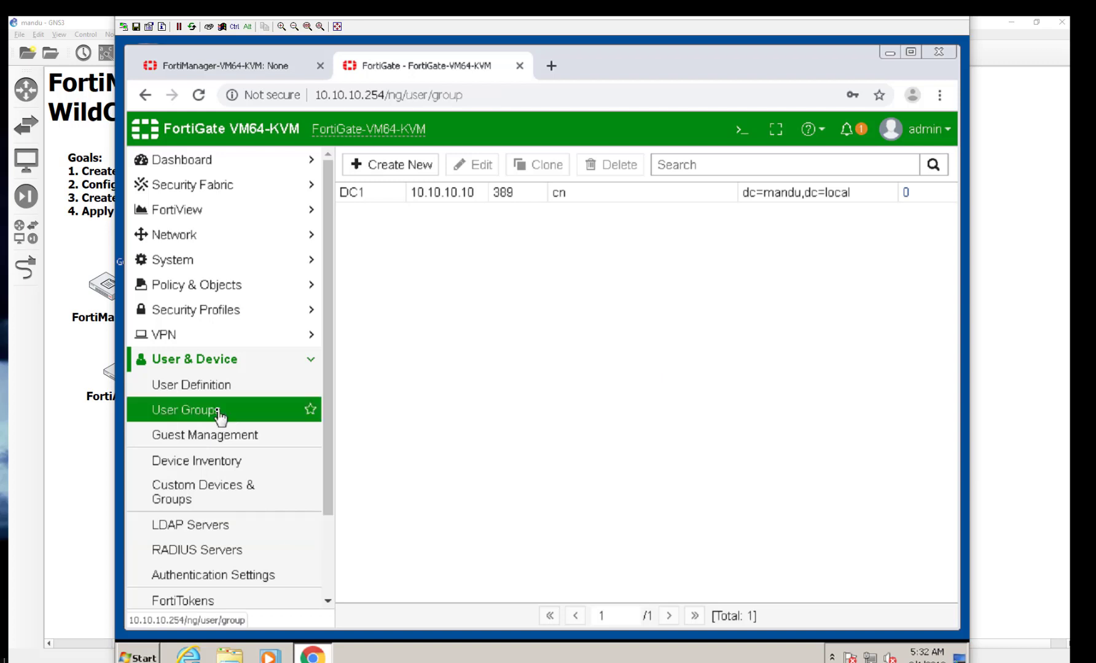
pyautogui.click(400, 177)
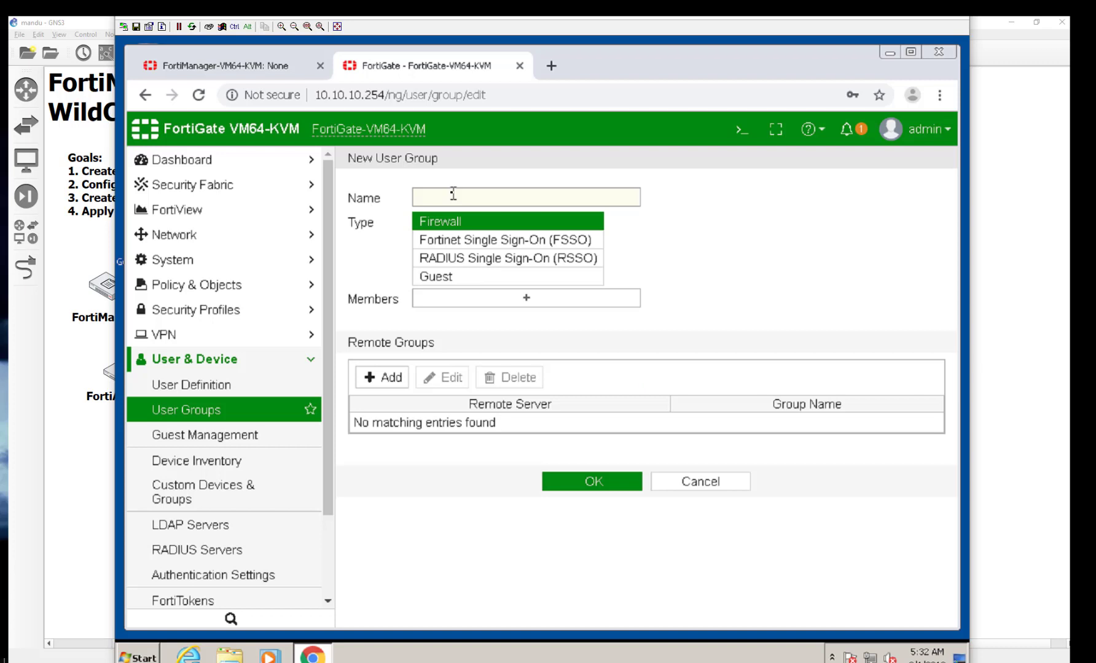
pyautogui.click(460, 198)
pyautogui.write('f')
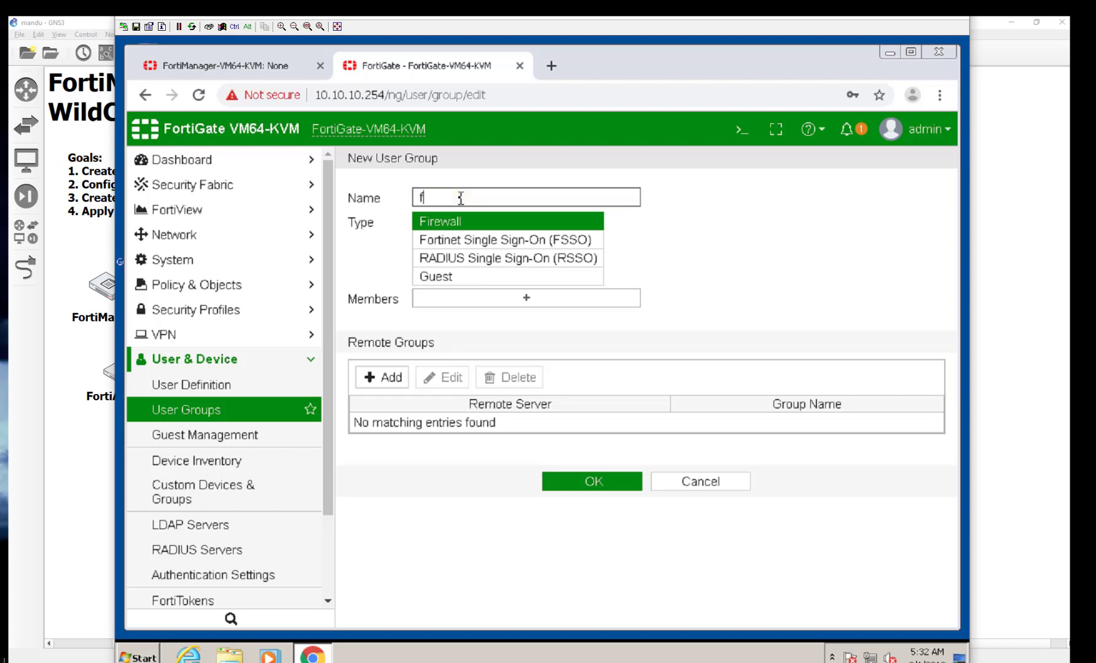
pyautogui.write('ortiadmins')
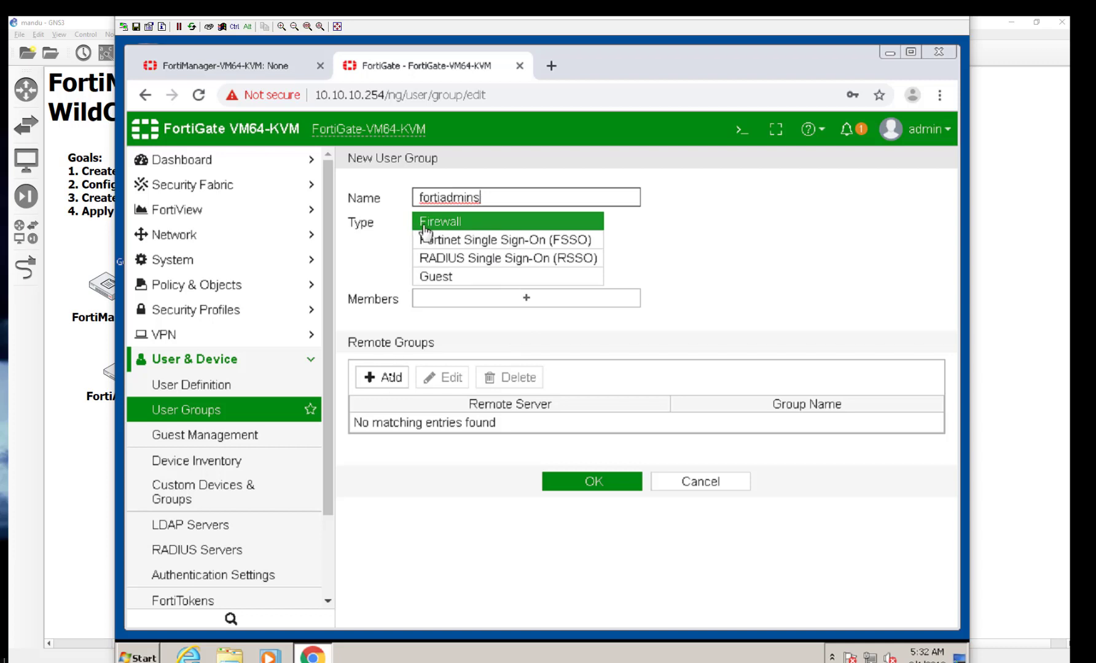
pyautogui.click(387, 378)
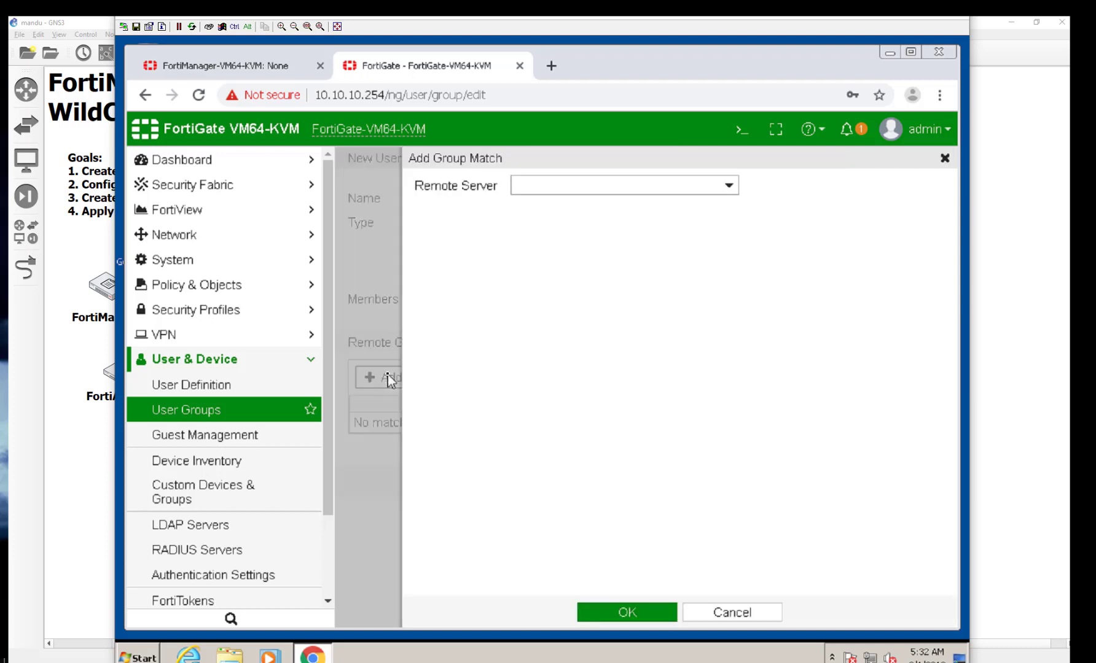
# Step: Choose remote server DC1 and match its fortiadmins directory group (OU=Support, mandu.local)
pyautogui.click(535, 195)
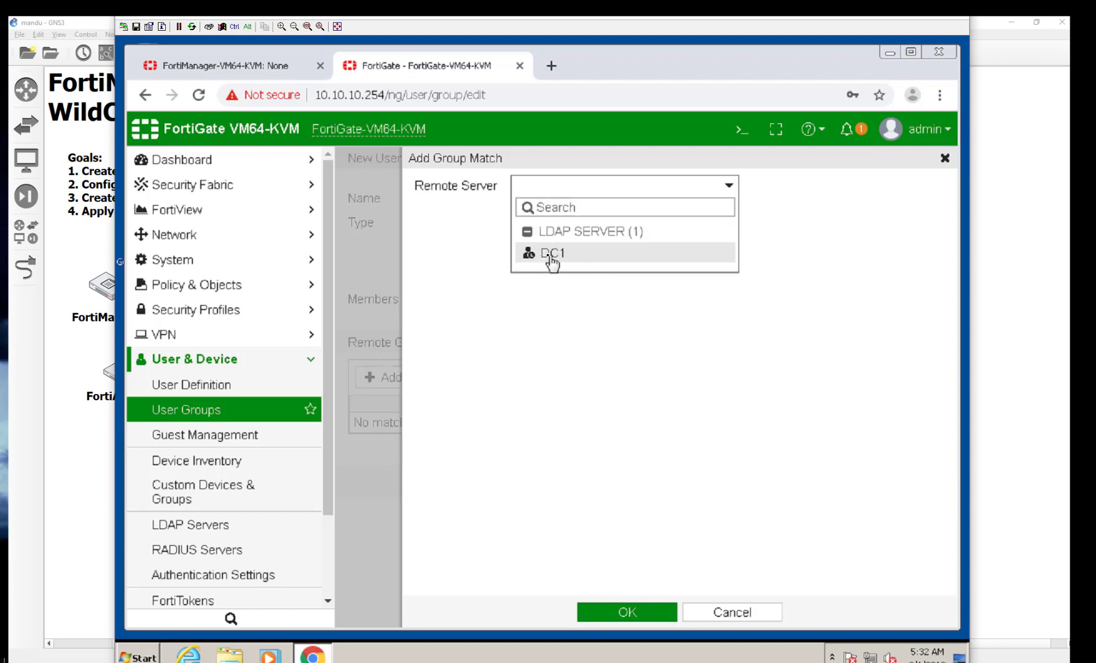
pyautogui.click(548, 257)
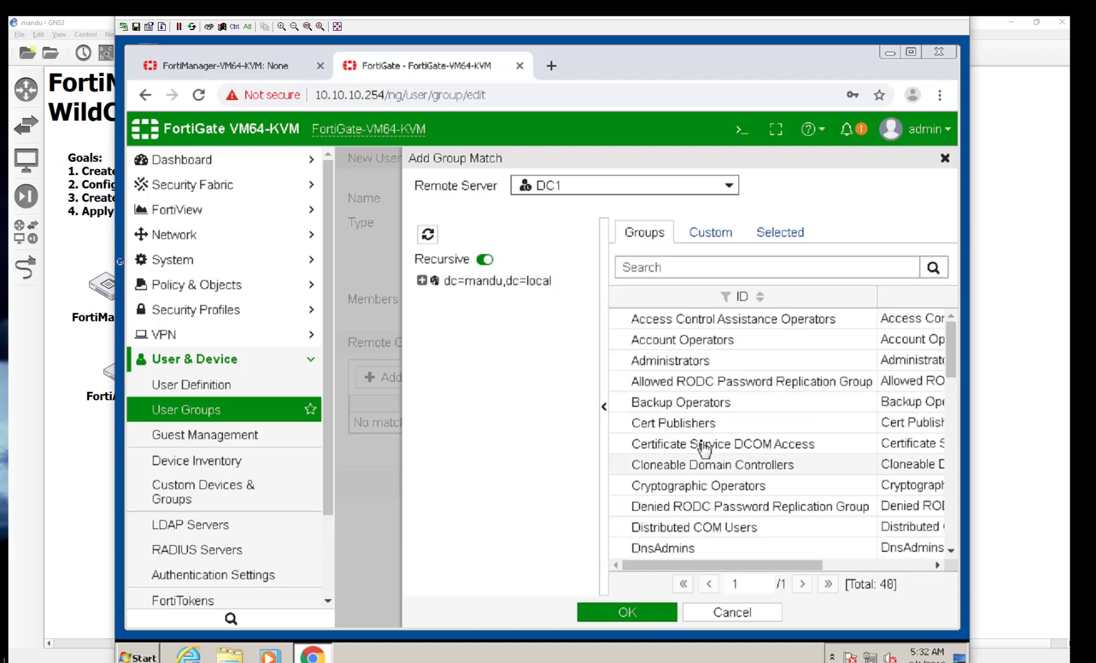
pyautogui.scroll(-12, 704, 450)
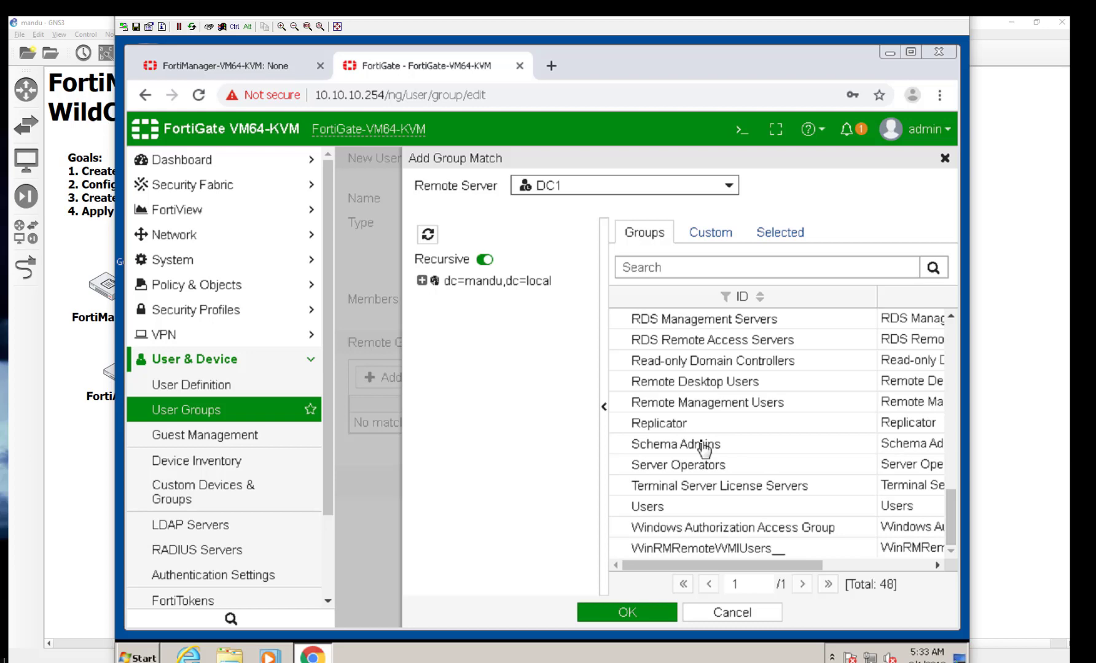
pyautogui.scroll(3, 704, 450)
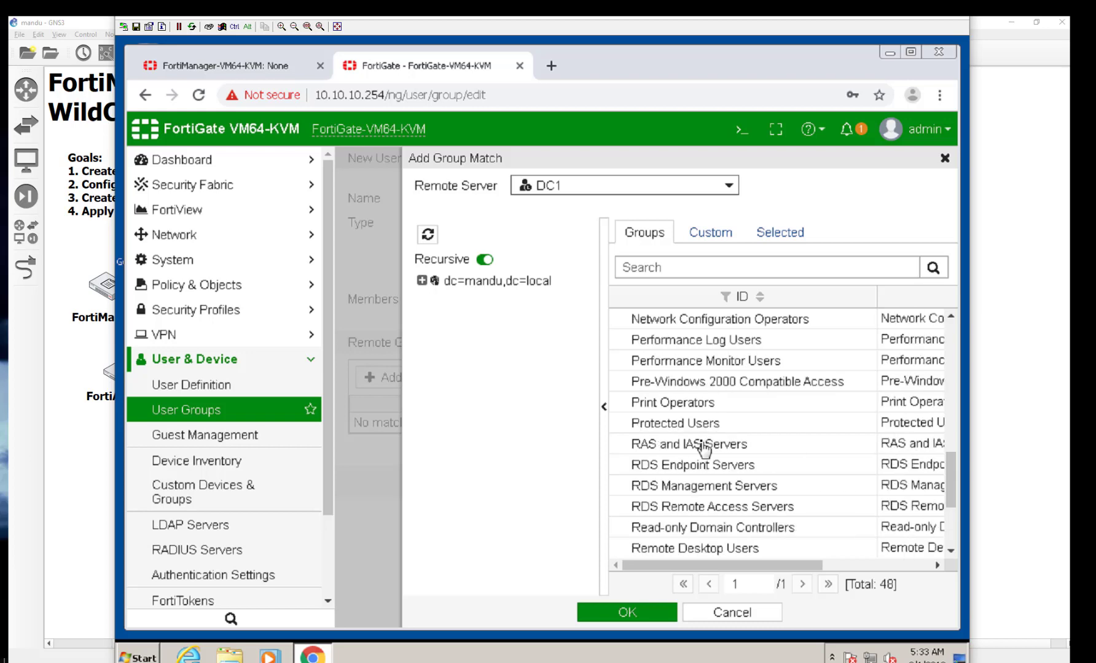
pyautogui.scroll(2, 704, 451)
pyautogui.scroll(4, 705, 451)
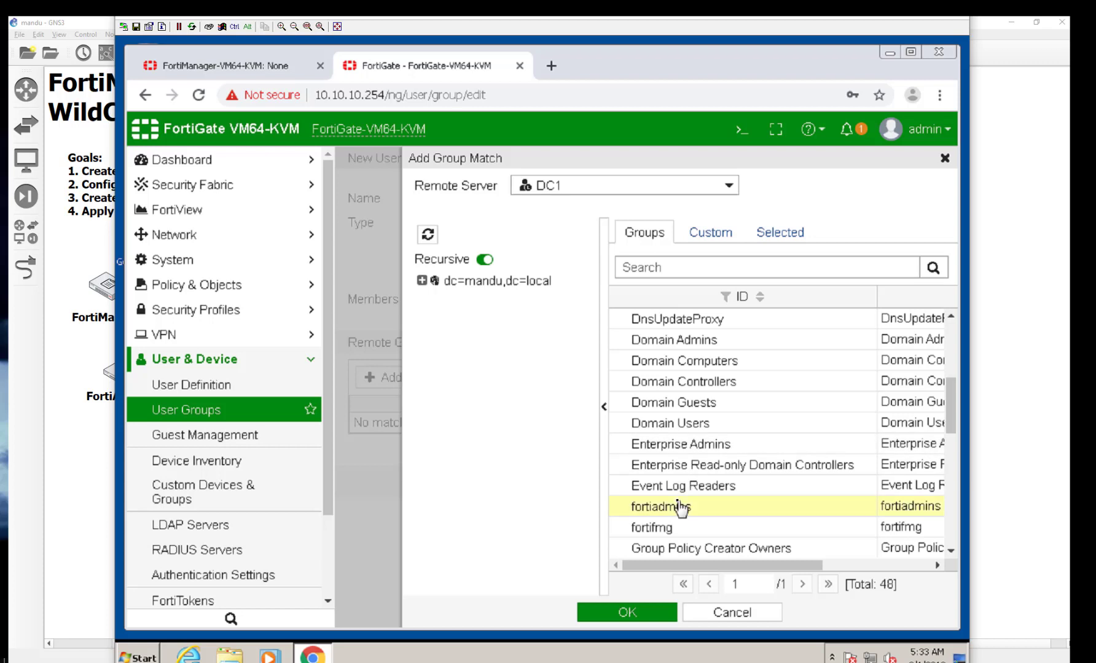
pyautogui.click(696, 511)
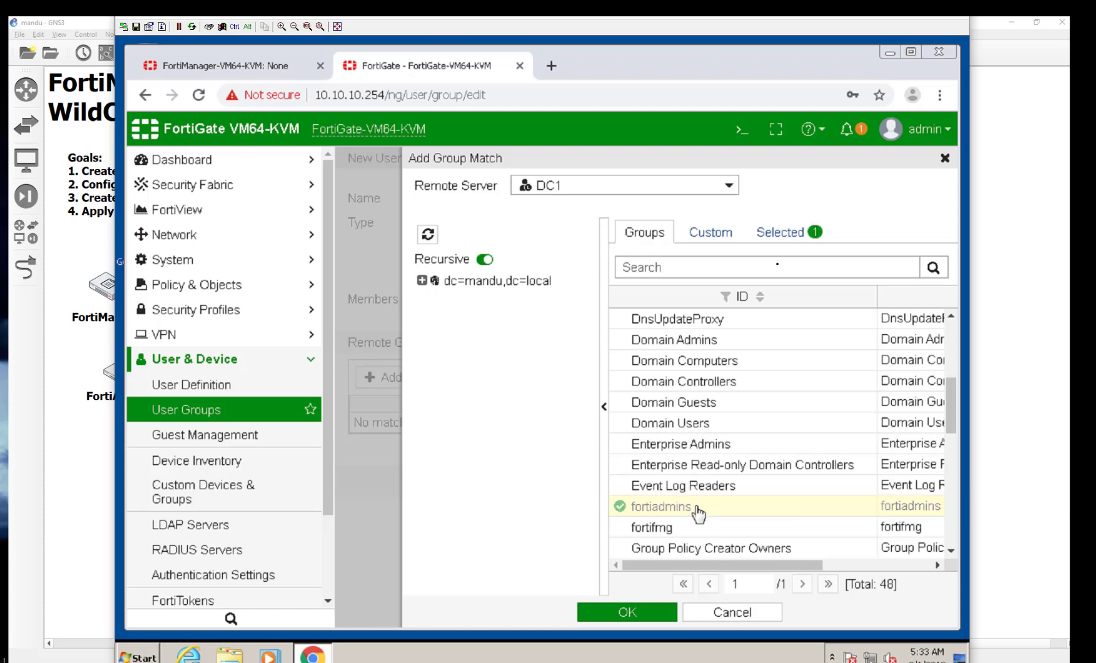
pyautogui.click(647, 612)
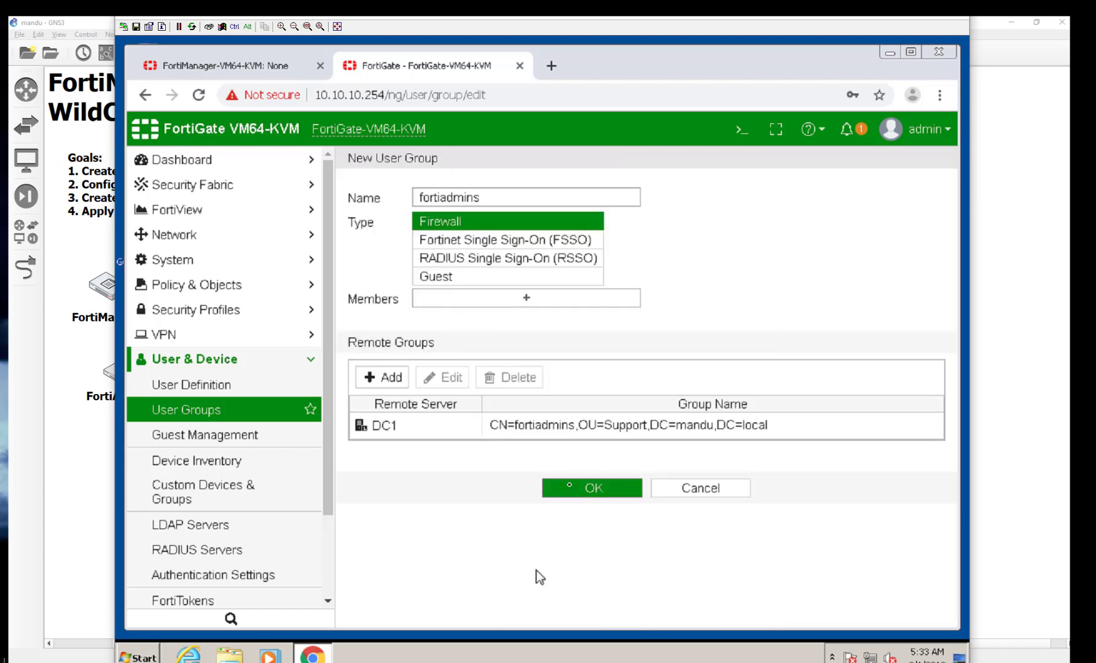
# Step: Save the fortiadmins user group and start a new administrator under System > Administrators
pyautogui.click(570, 488)
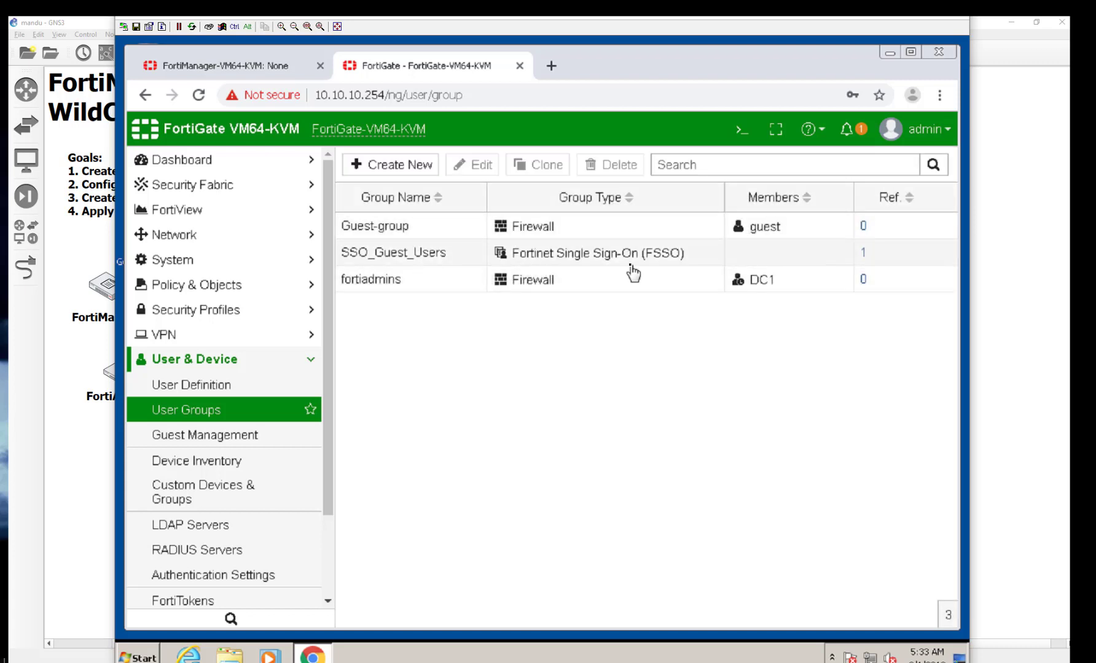
pyautogui.click(212, 269)
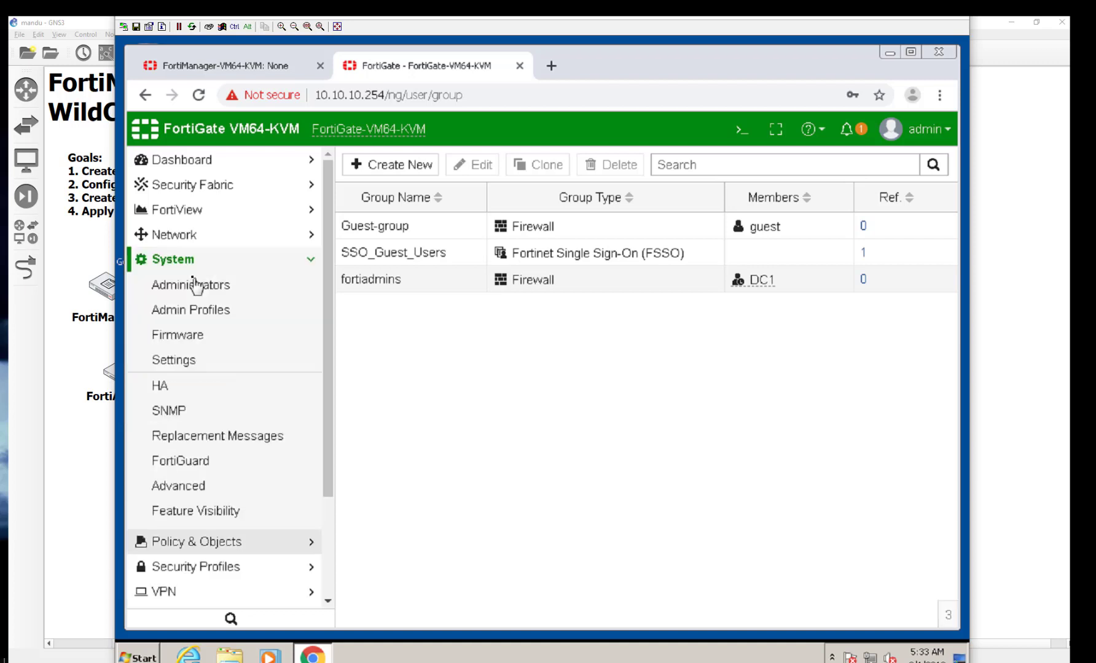
pyautogui.click(194, 285)
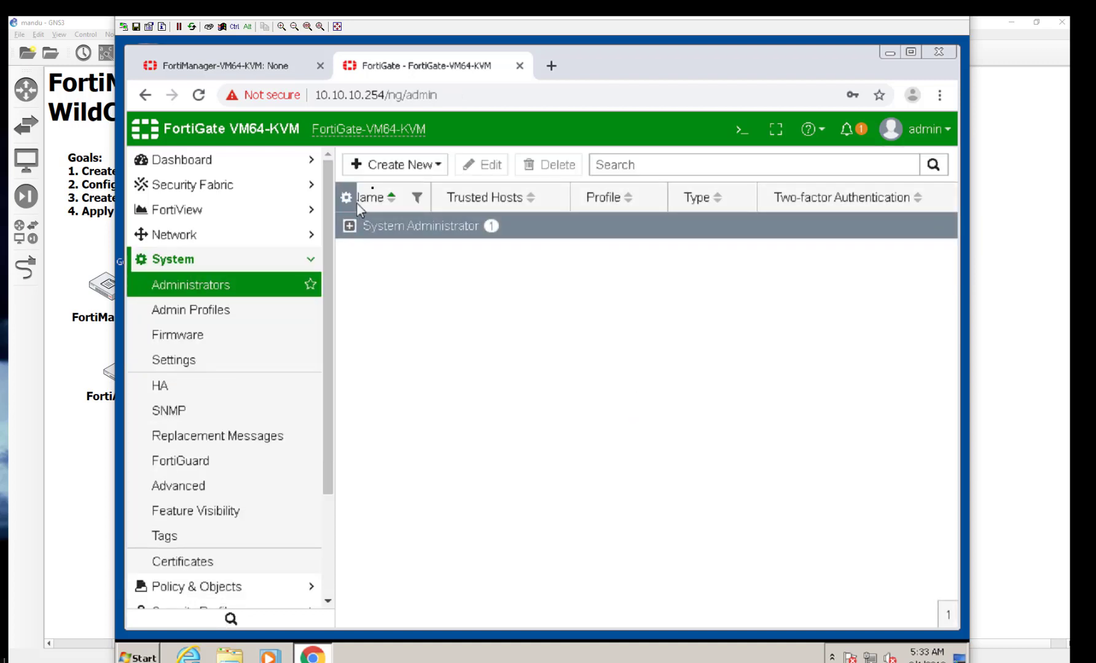
pyautogui.click(391, 172)
pyautogui.click(393, 185)
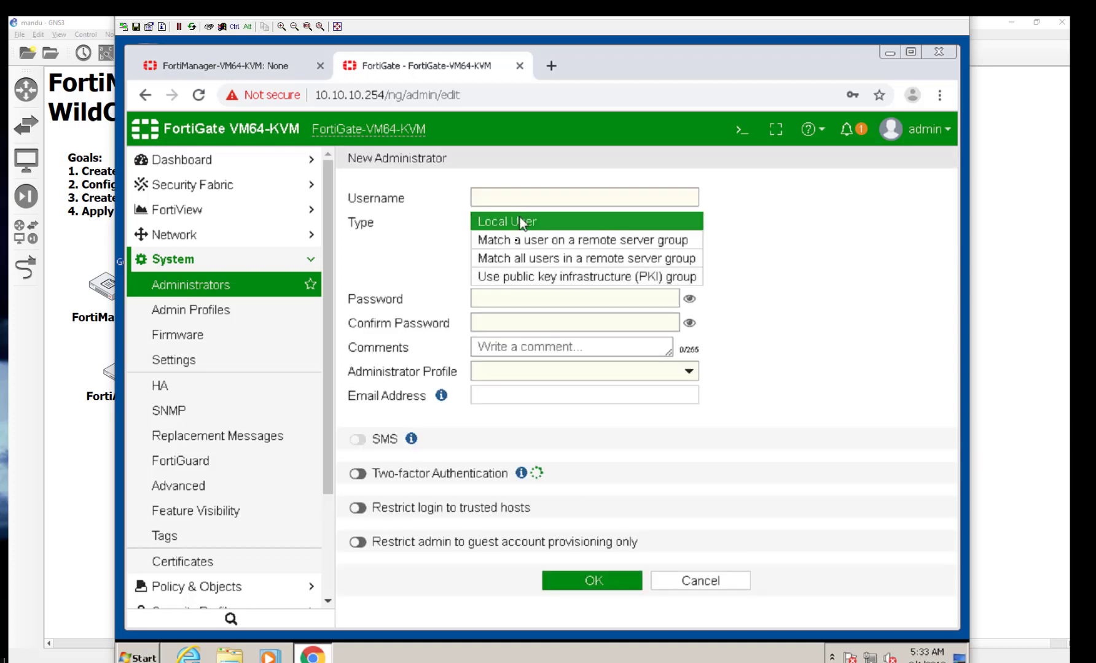
# Step: Create administrator Fortiadmins matching all users in remote group fortiadmins with super_admin profile
pyautogui.click(505, 261)
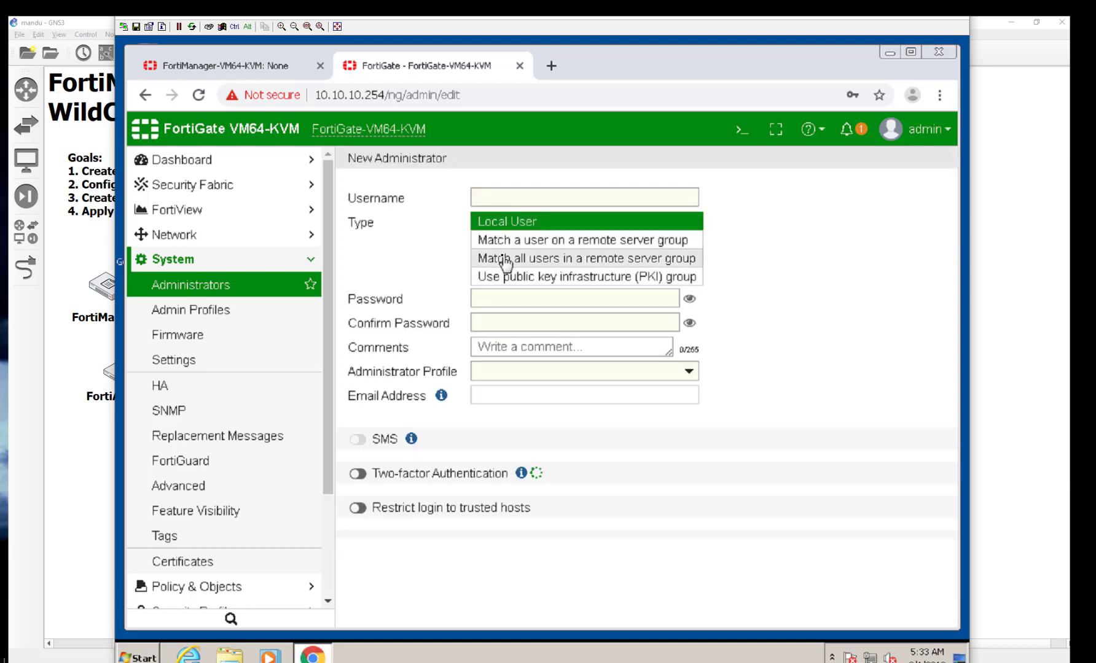
pyautogui.click(495, 198)
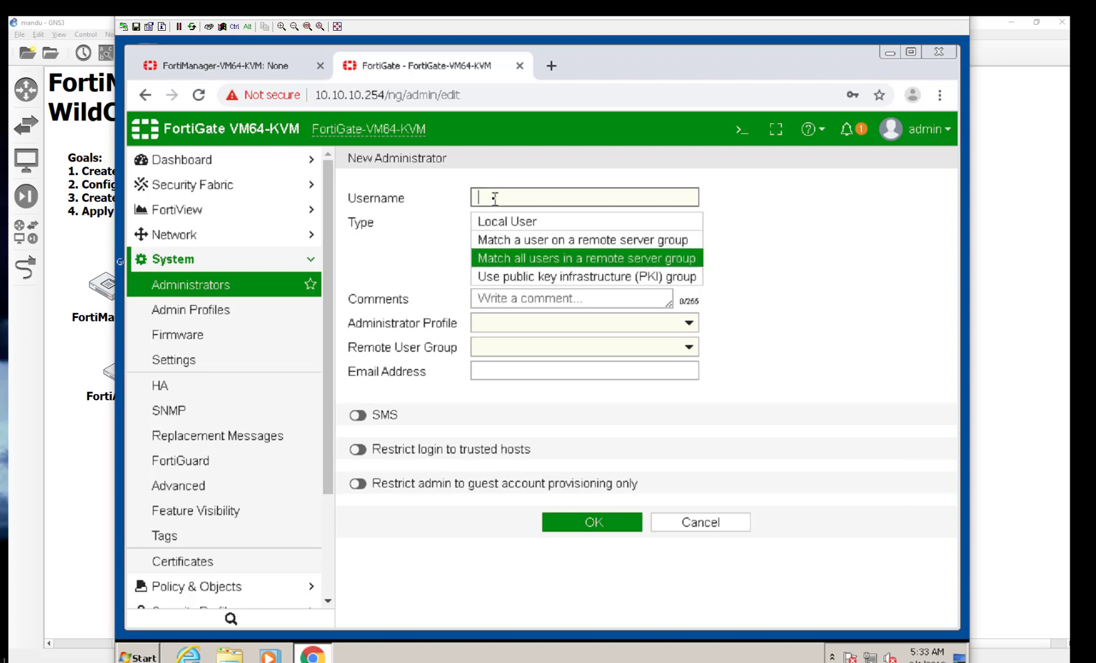
pyautogui.write('Fortiadmins')
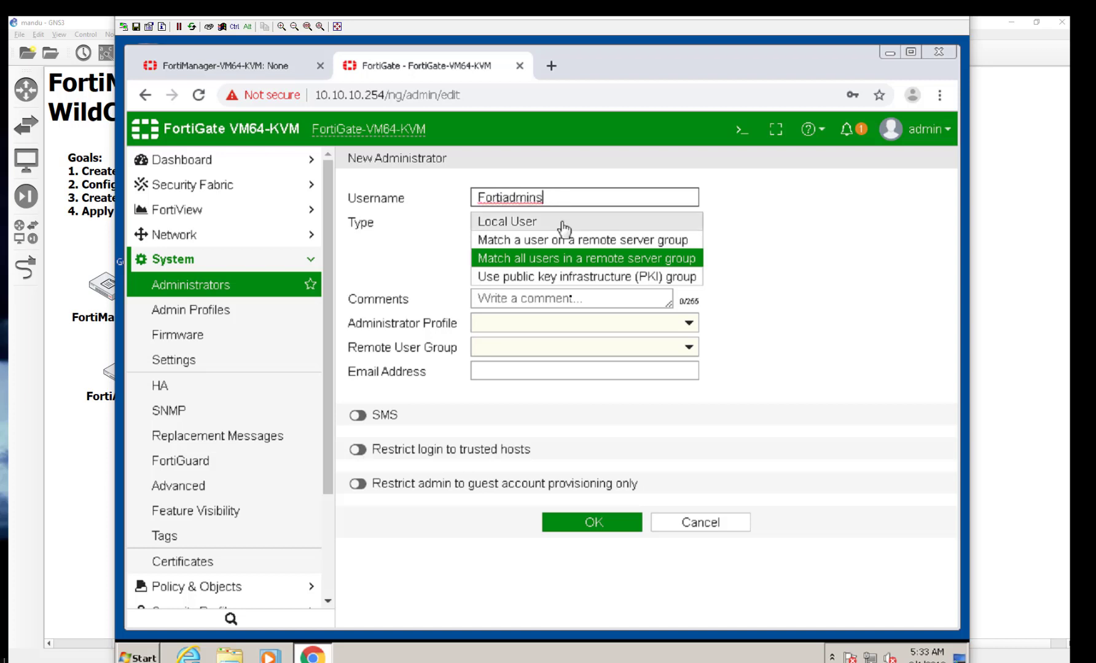
pyautogui.click(560, 326)
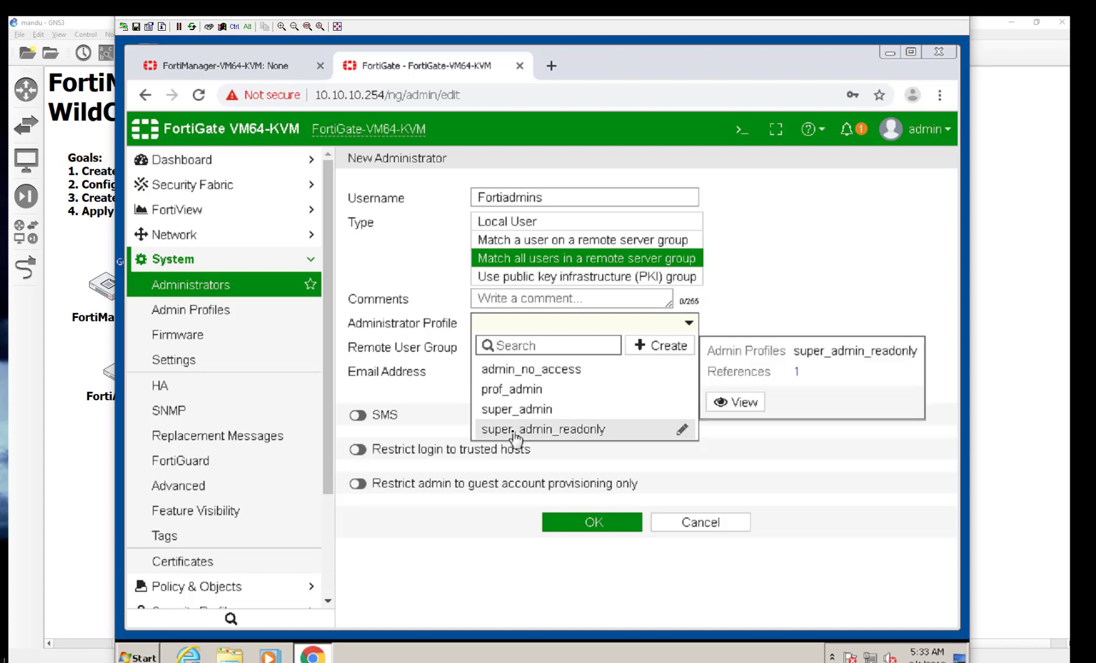
pyautogui.click(513, 411)
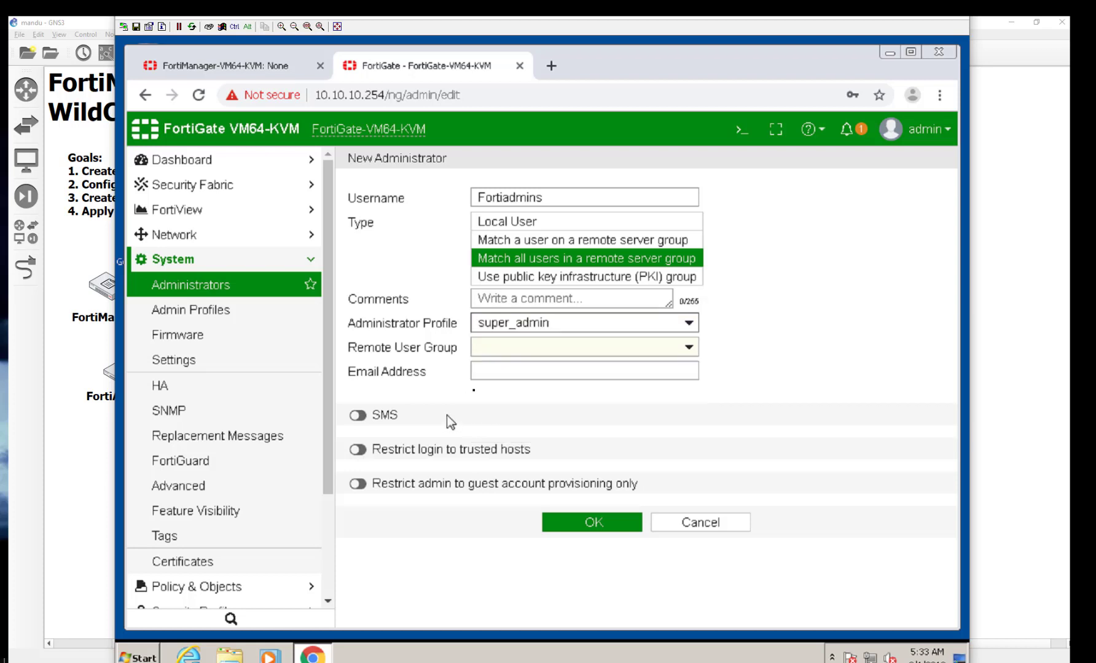
pyautogui.click(487, 355)
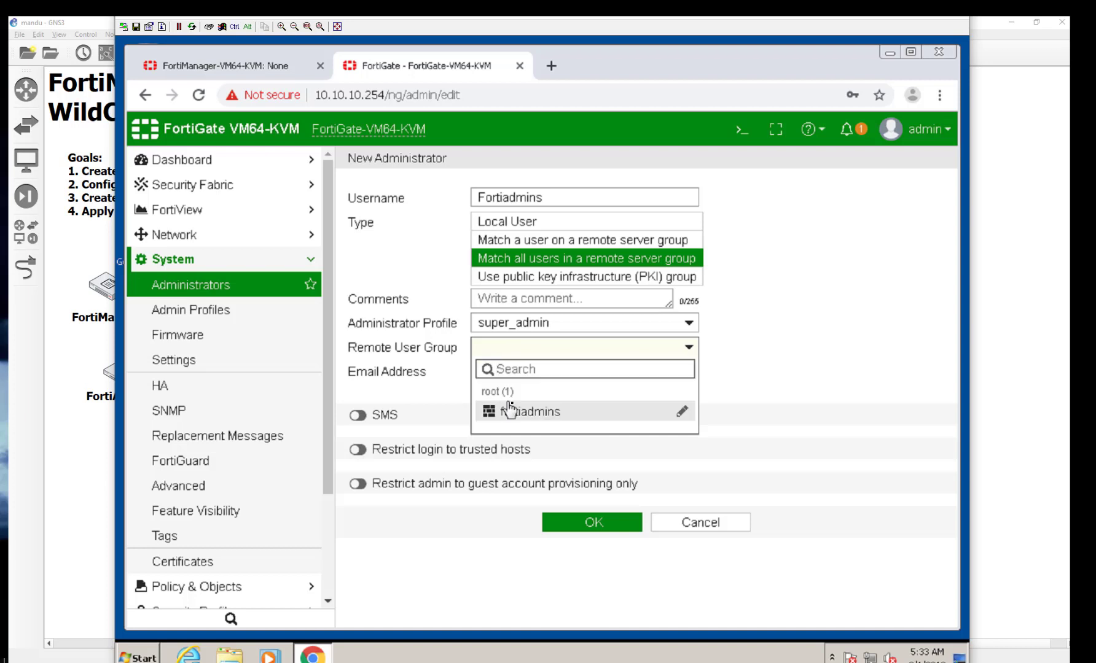
pyautogui.click(524, 415)
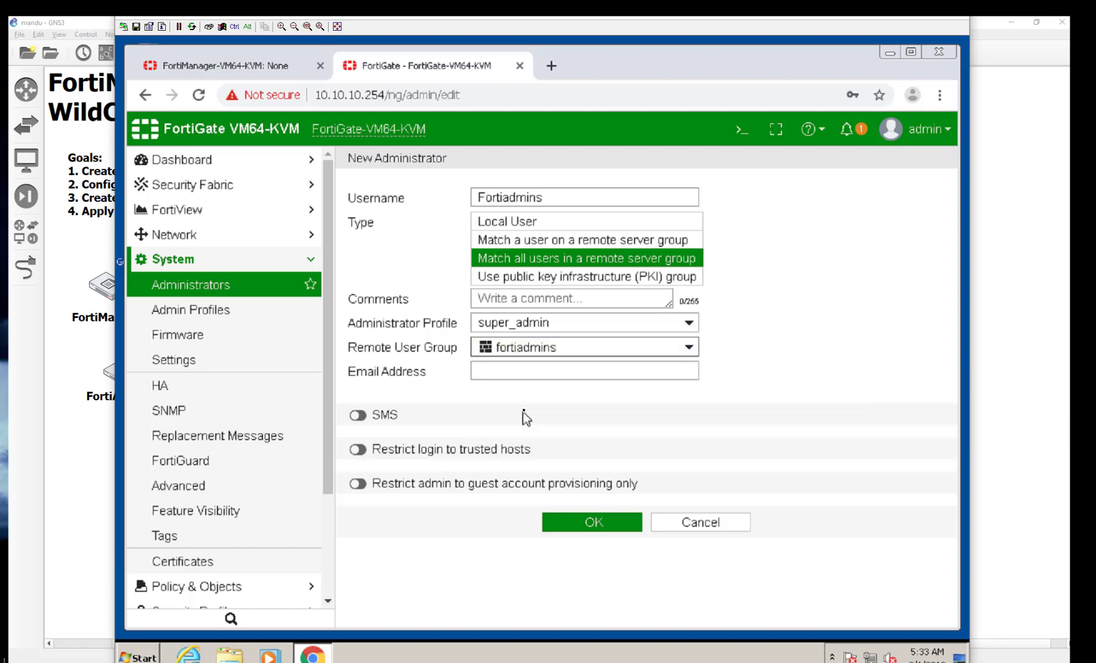
pyautogui.click(557, 521)
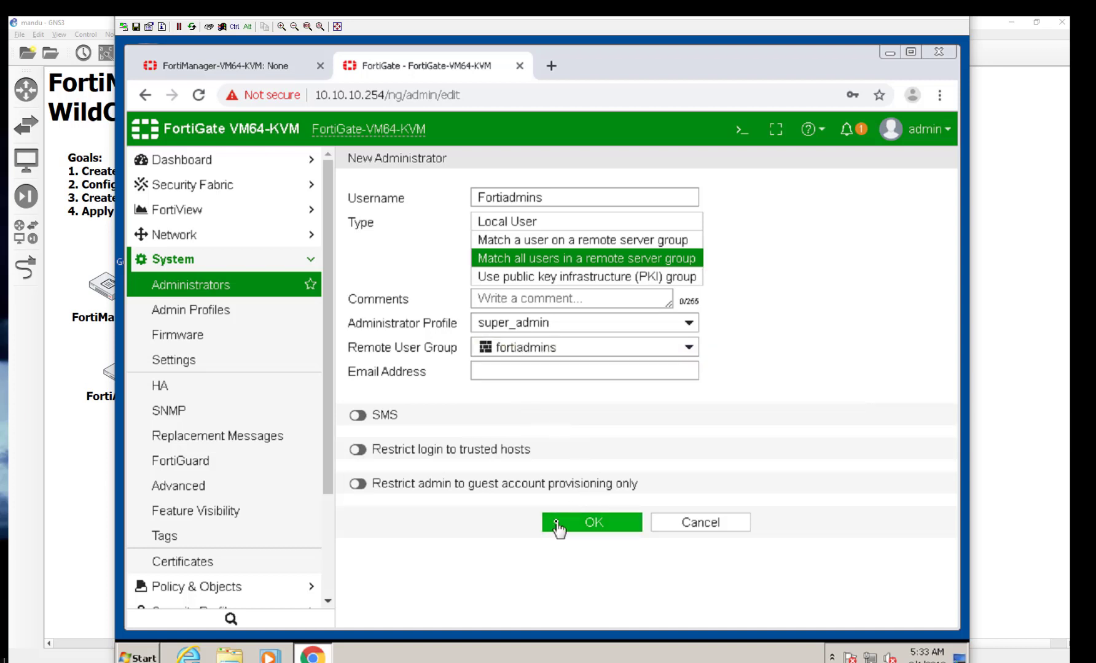
pyautogui.click(557, 522)
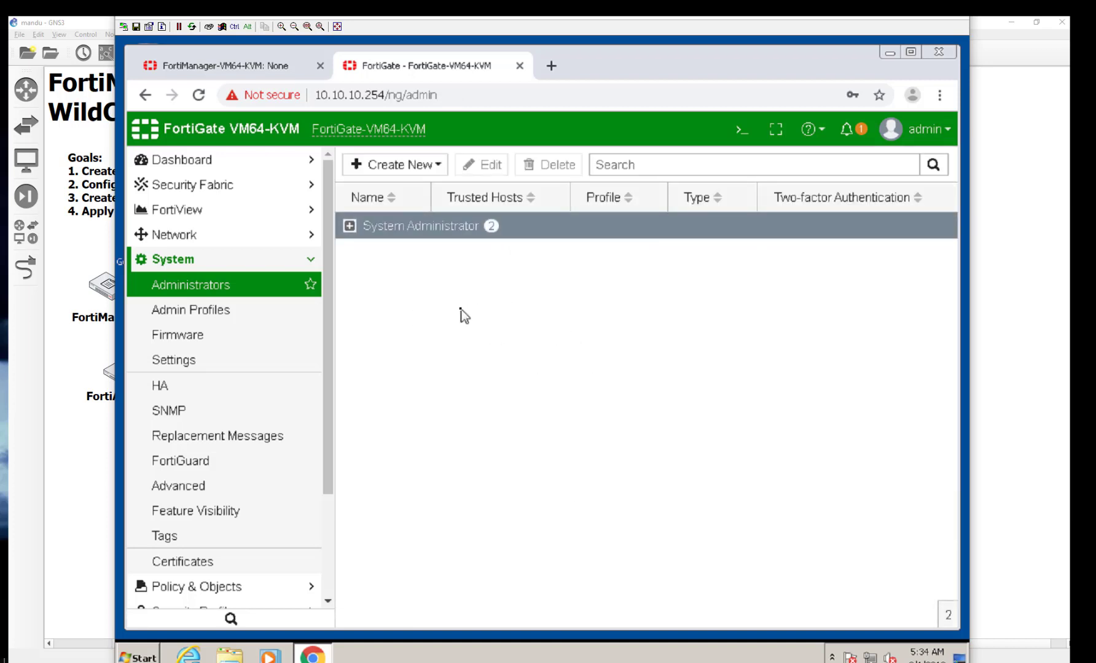
# Step: Log out of FortiGate, sign in as a fortiadmins directory user, then return to GNS3
pyautogui.click(930, 140)
pyautogui.click(830, 289)
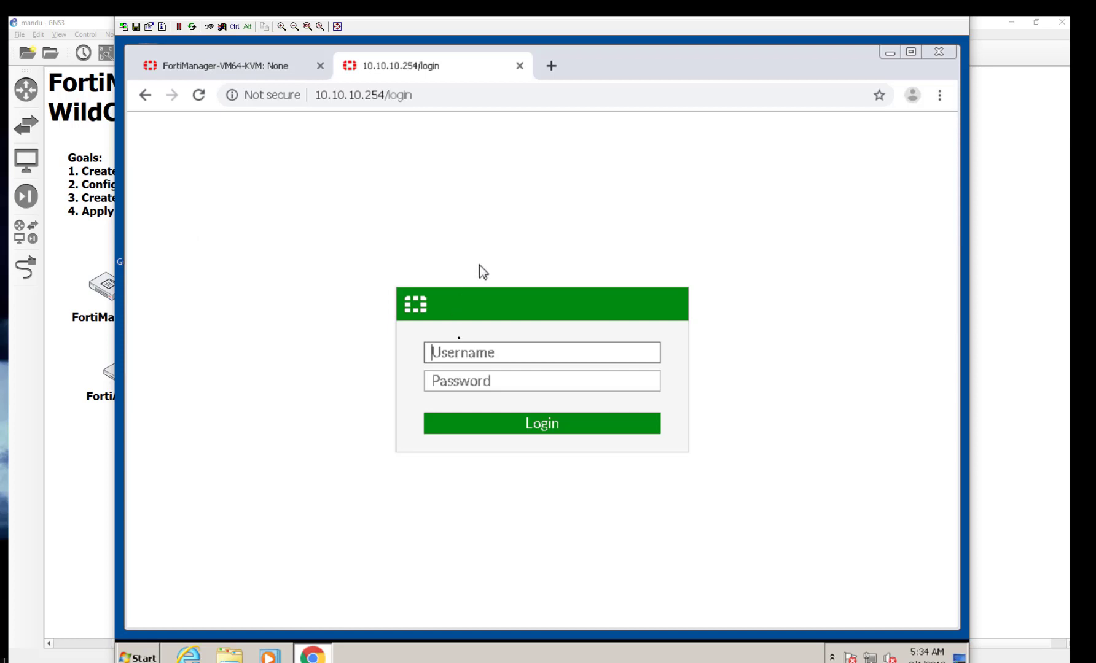
pyautogui.write('frank')
pyautogui.press('Tab')
pyautogui.write('********')
pyautogui.press('Return')
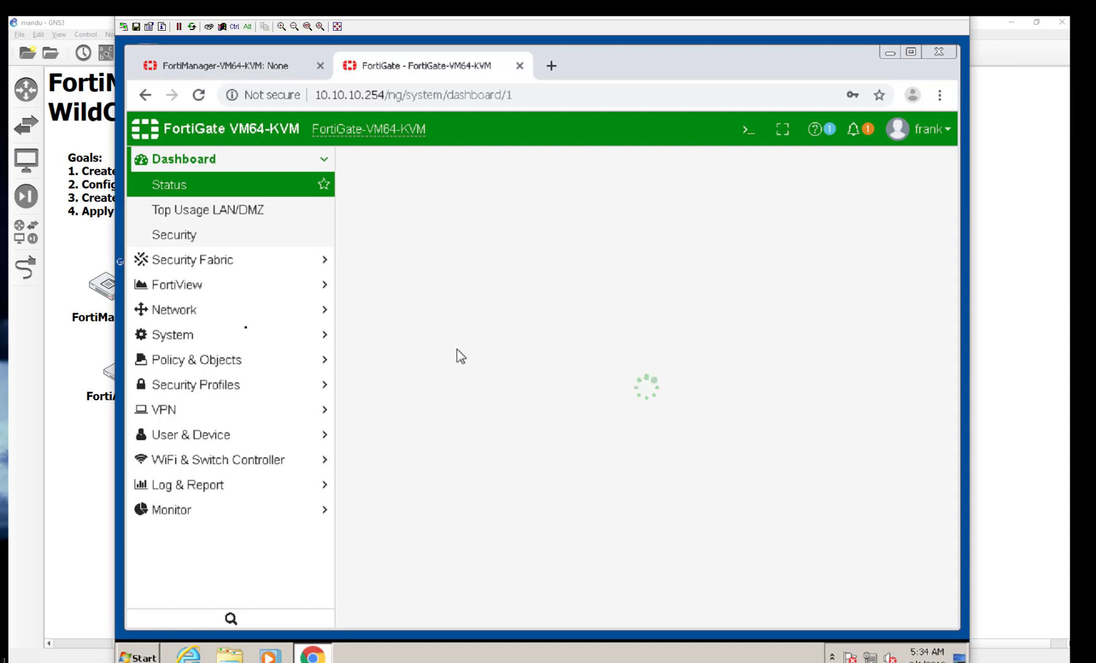
pyautogui.click(94, 446)
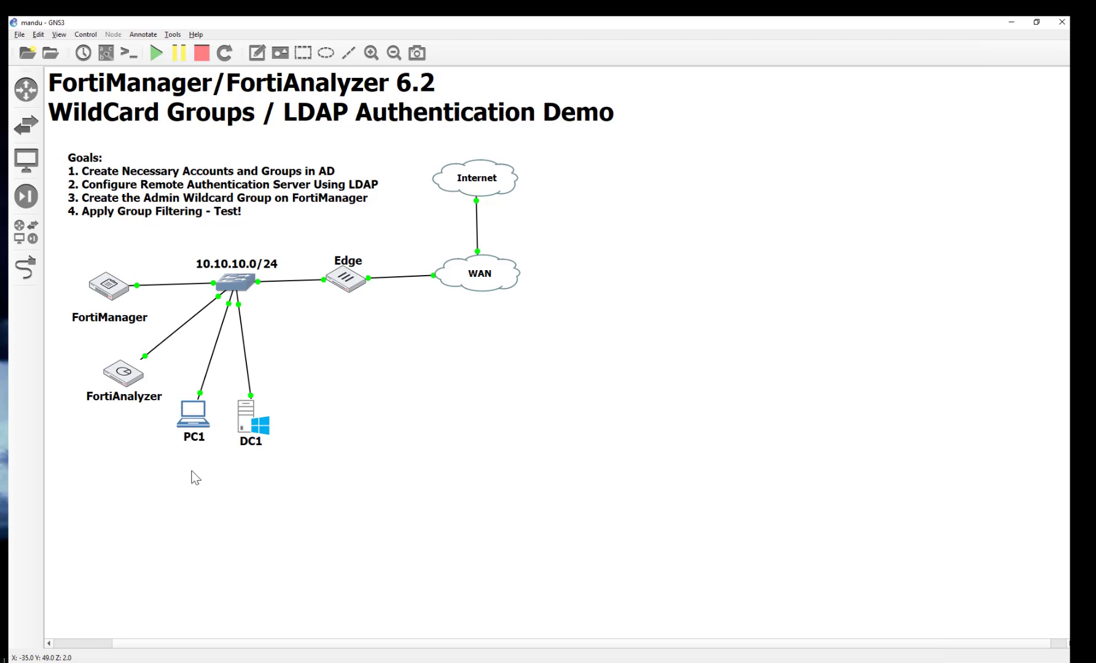